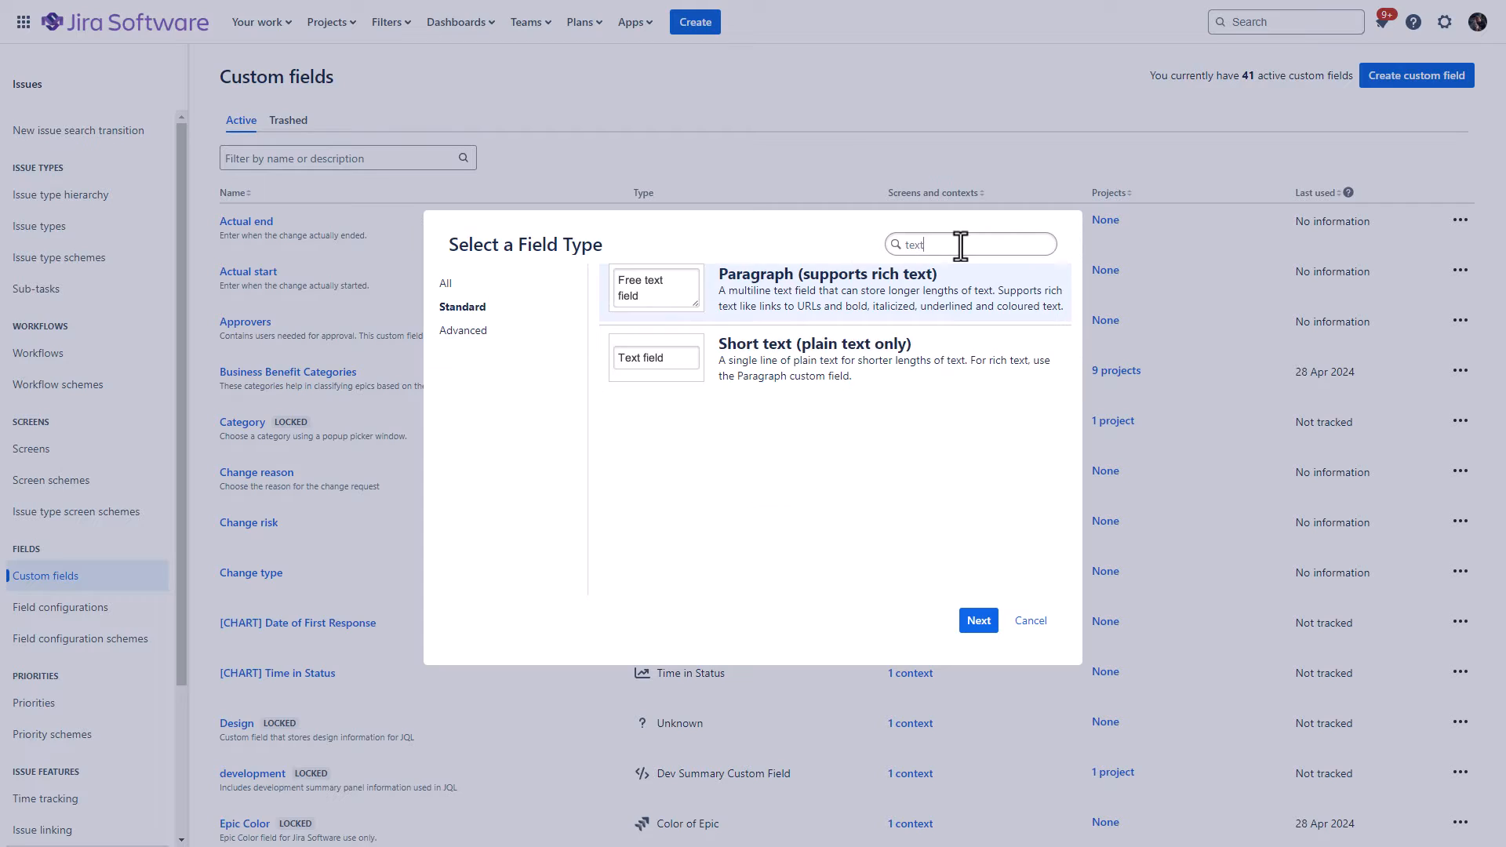
# Create a short text (plain text only) custom field named Hidden_Team_Id, described as "Used to store the 'Team_Id' to be used in Atlassian Analytics".
pyautogui.click(775, 373)
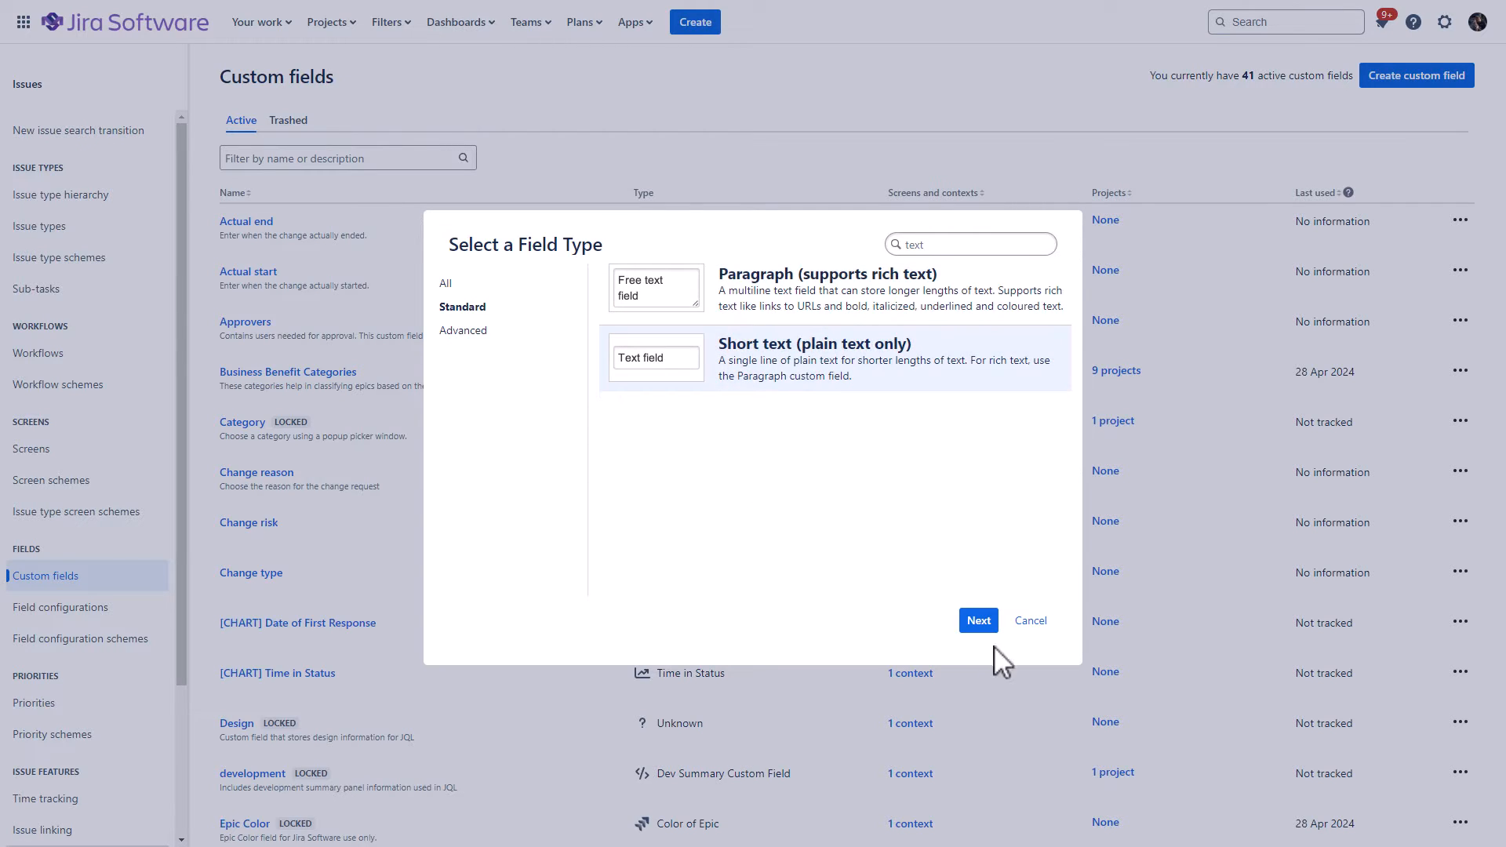
pyautogui.click(978, 622)
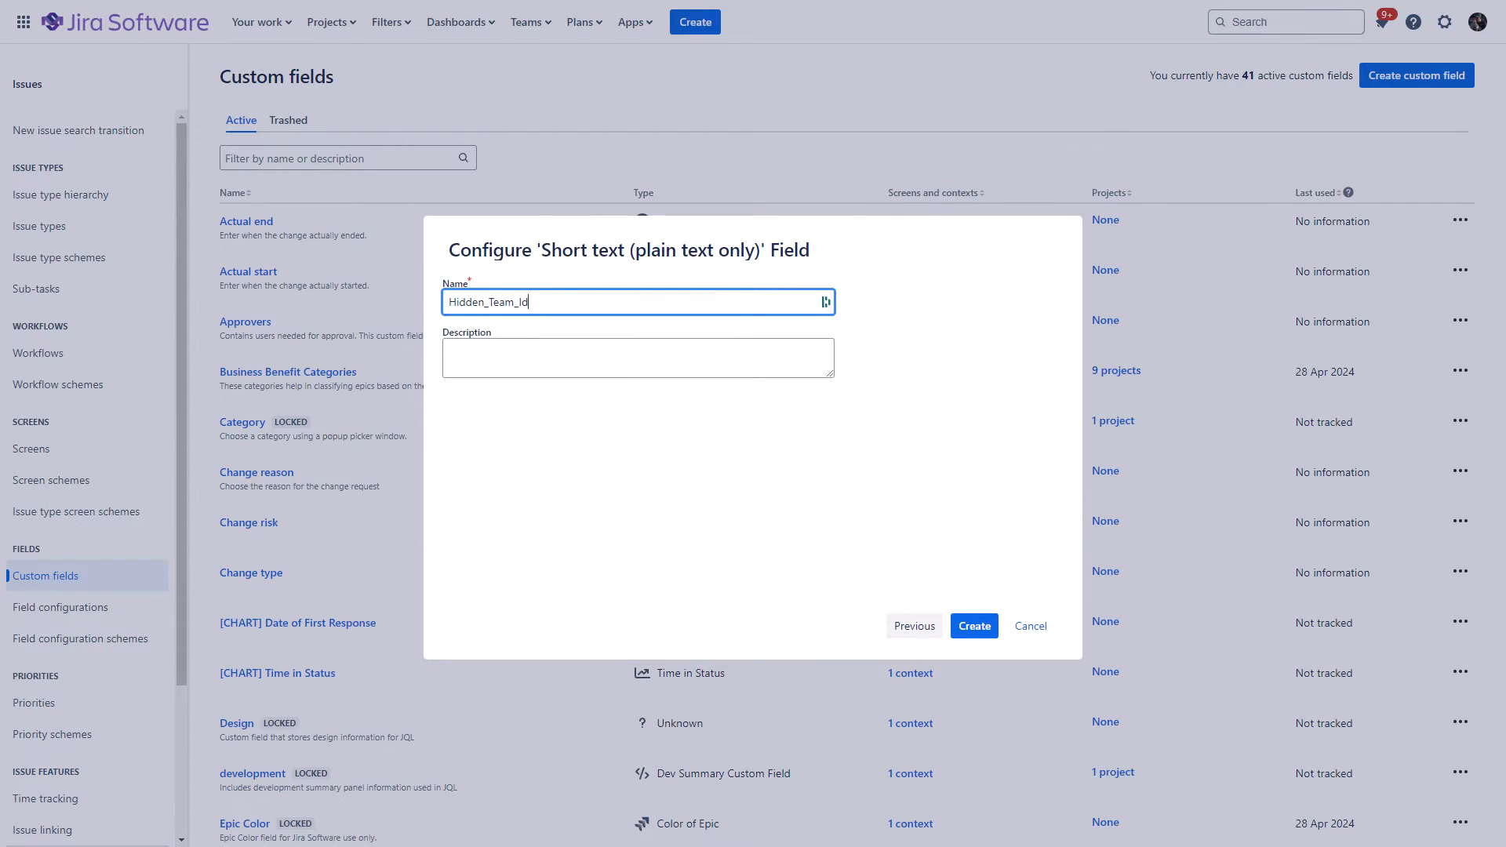
pyautogui.click(621, 362)
pyautogui.write("Used to store the 'Team_Id' to be used in Atlassian Analytics")
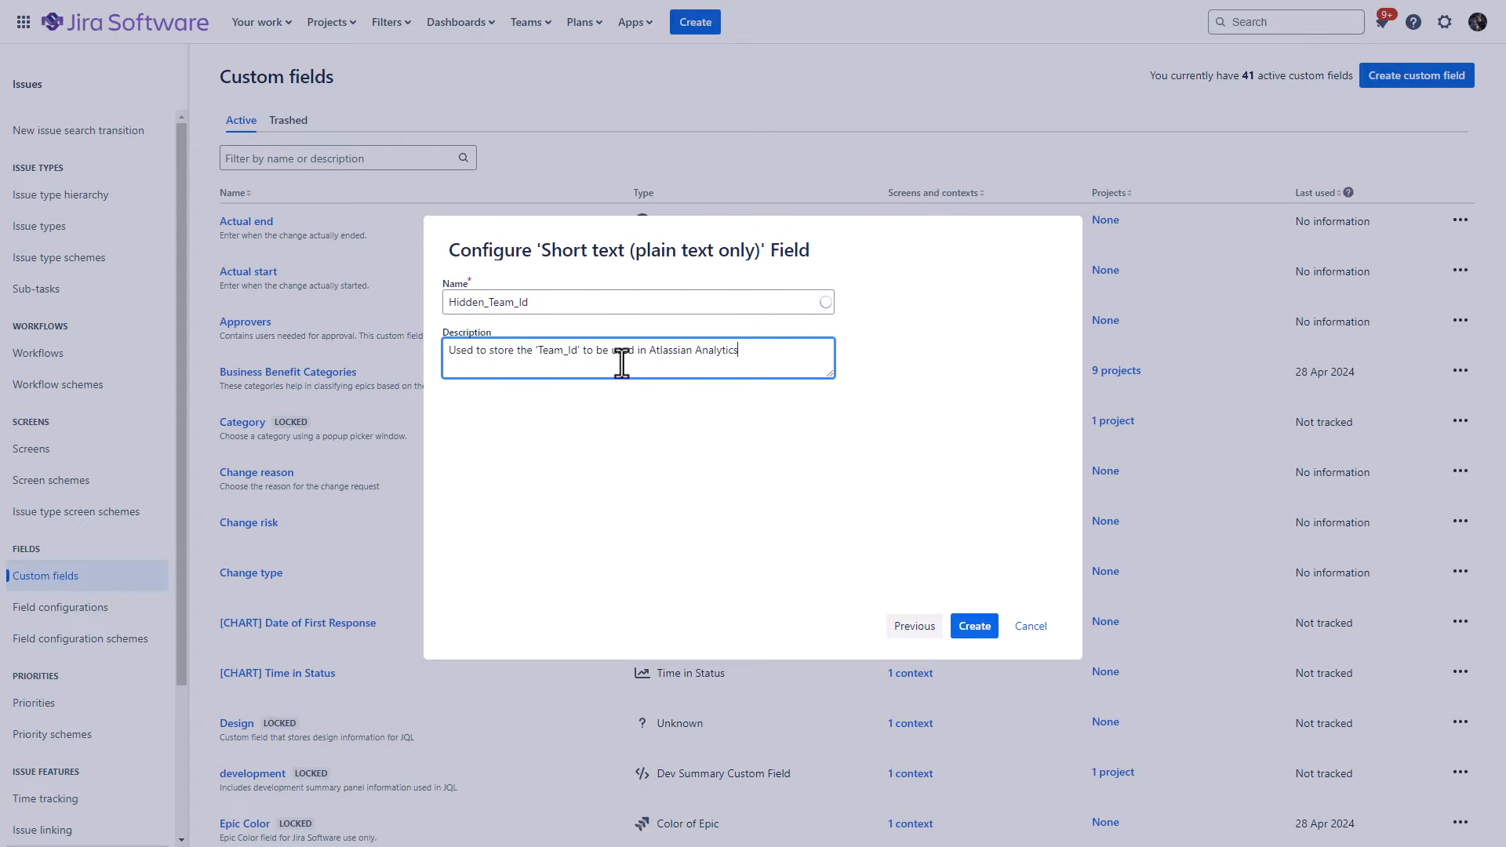
pyautogui.click(973, 630)
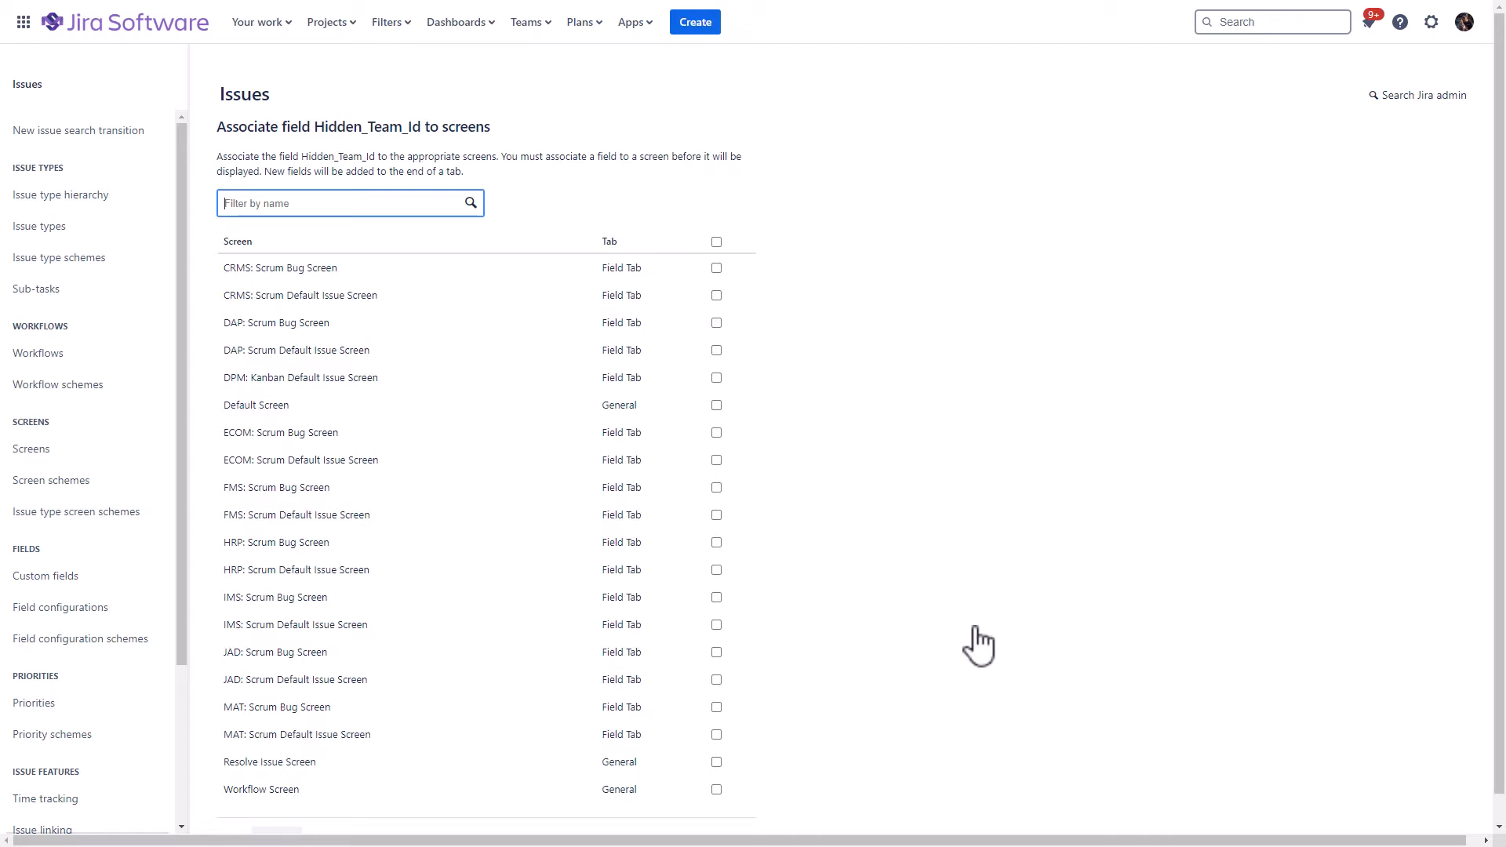
# Associate the Hidden_Team_Id field with all listed screens and filter the custom fields list by Hidden_Team_Id.
pyautogui.click(716, 244)
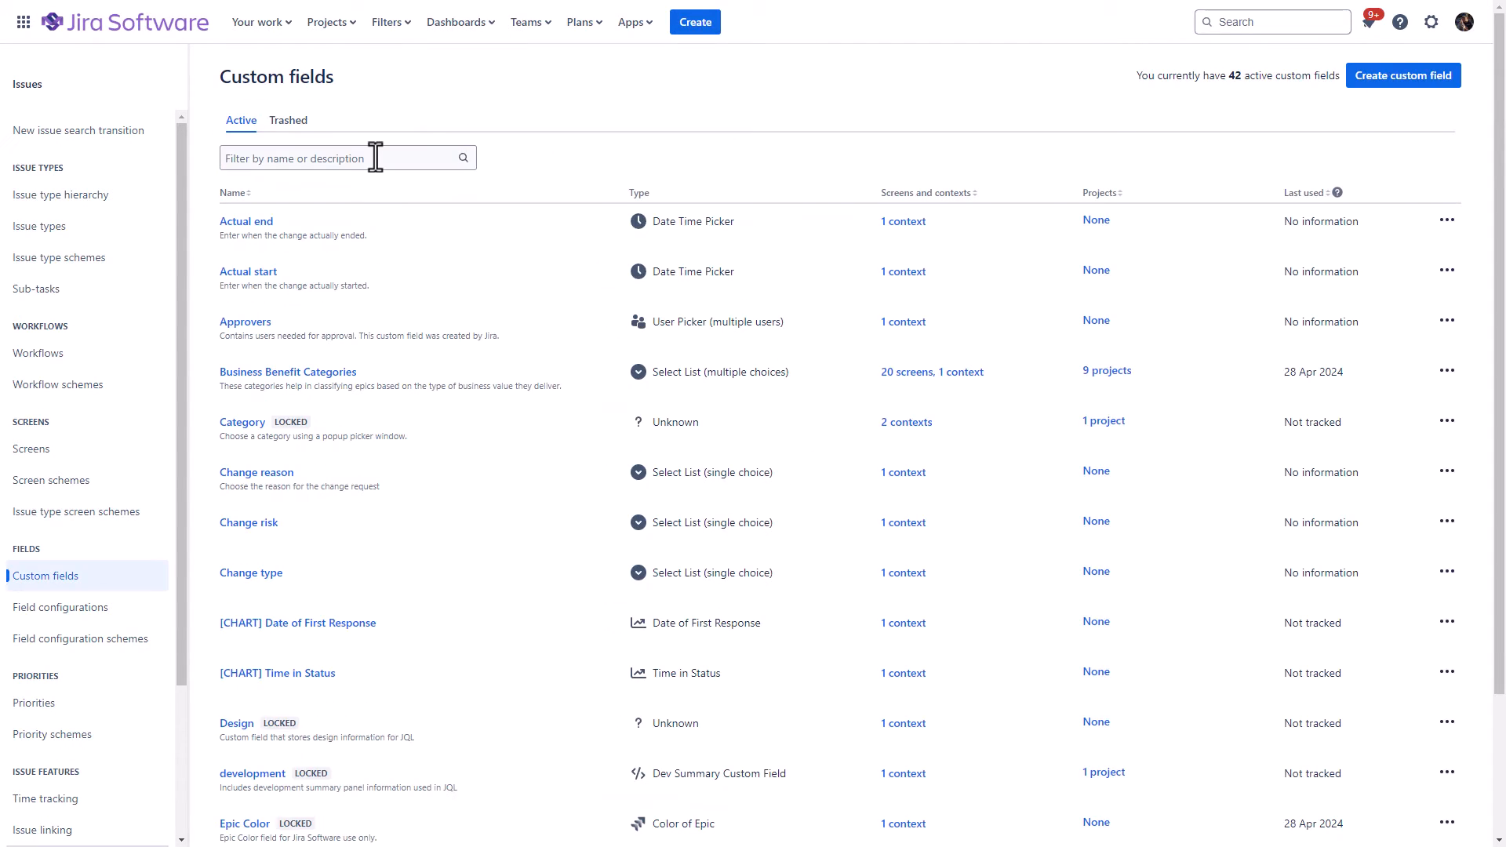
pyautogui.click(376, 156)
pyautogui.write('Hidden_Team_Id')
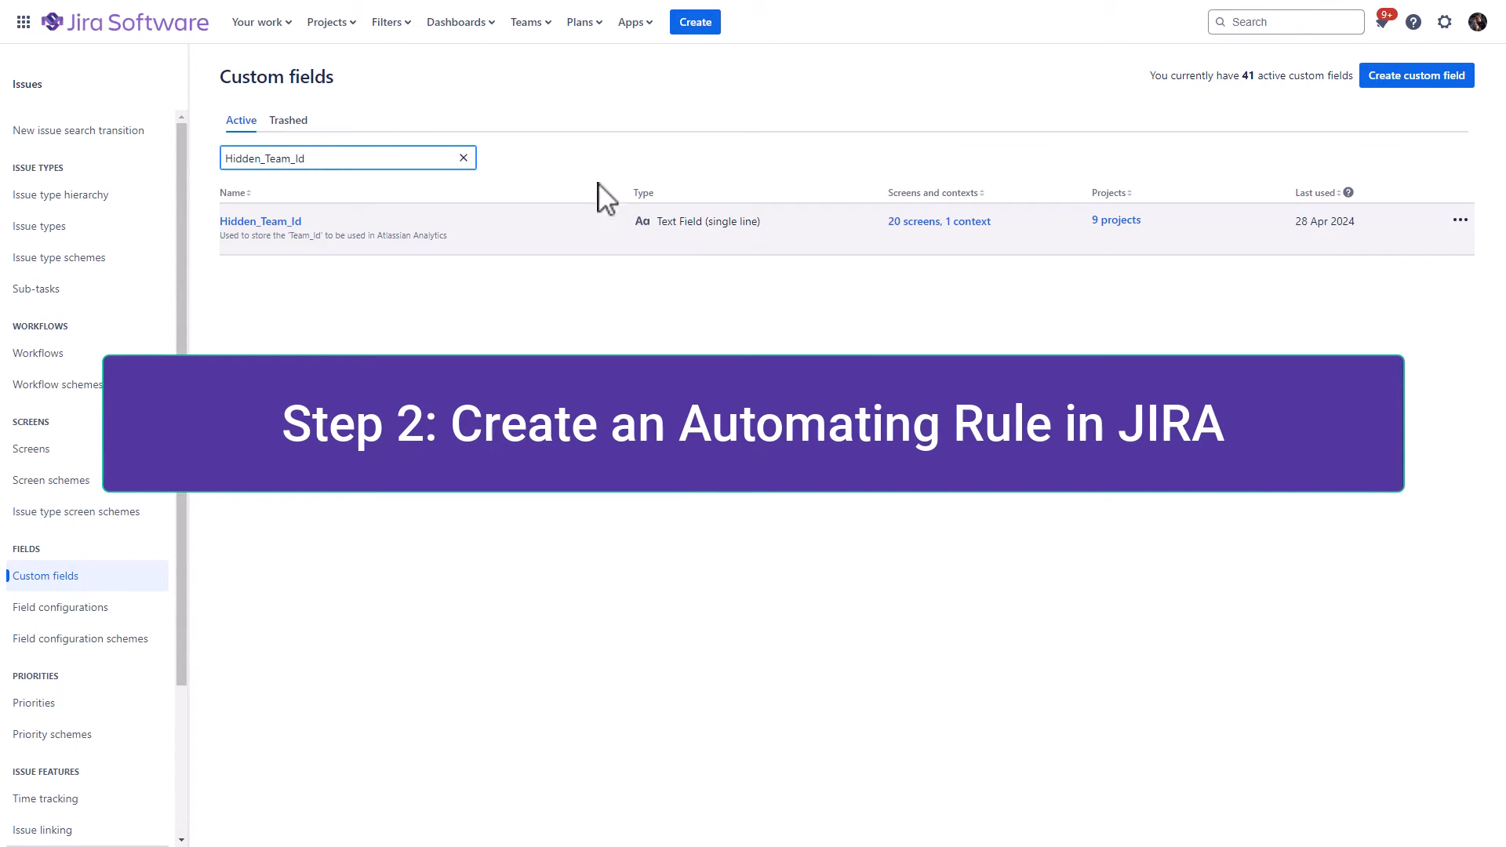
# Open the automation settings of the Jira Automation Demo project.
pyautogui.click(337, 26)
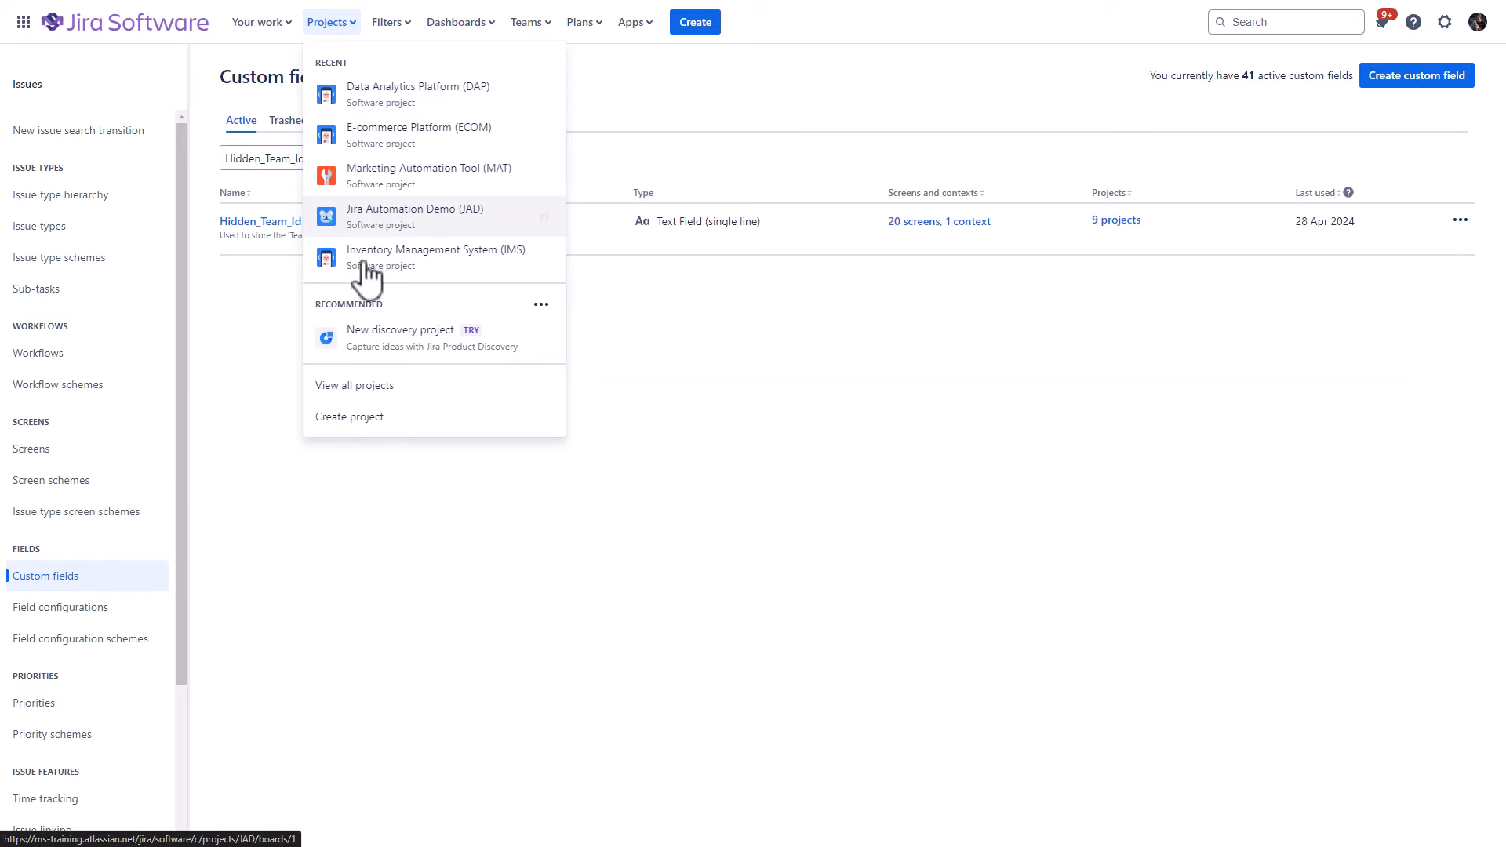
pyautogui.click(376, 218)
pyautogui.click(85, 627)
pyautogui.click(59, 365)
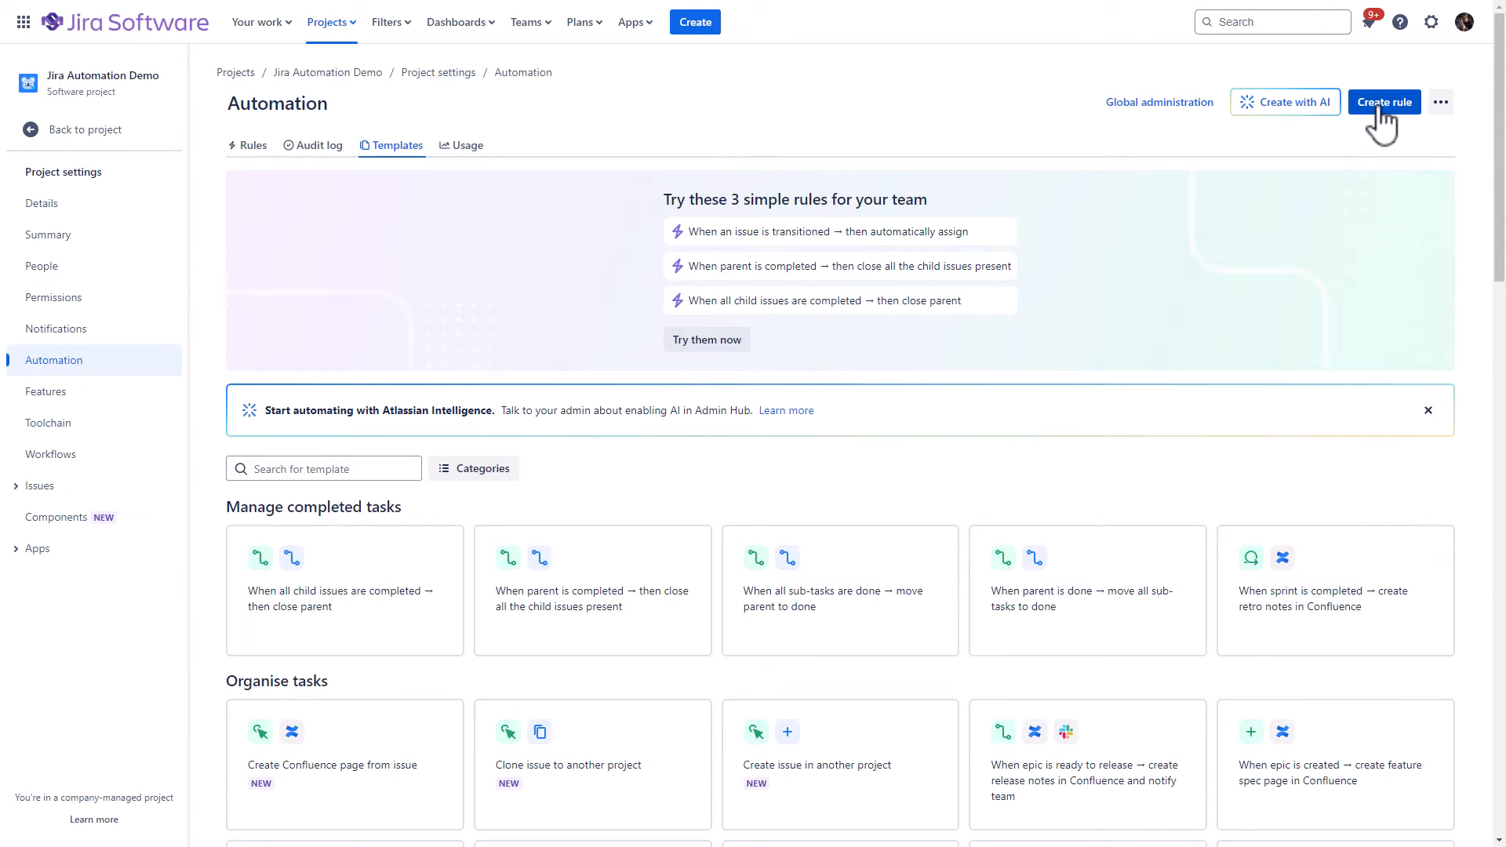
# Create an automation rule triggered by any change to the Team field value, for the Create issue and Edit issue operations.
pyautogui.click(1381, 118)
pyautogui.write('va')
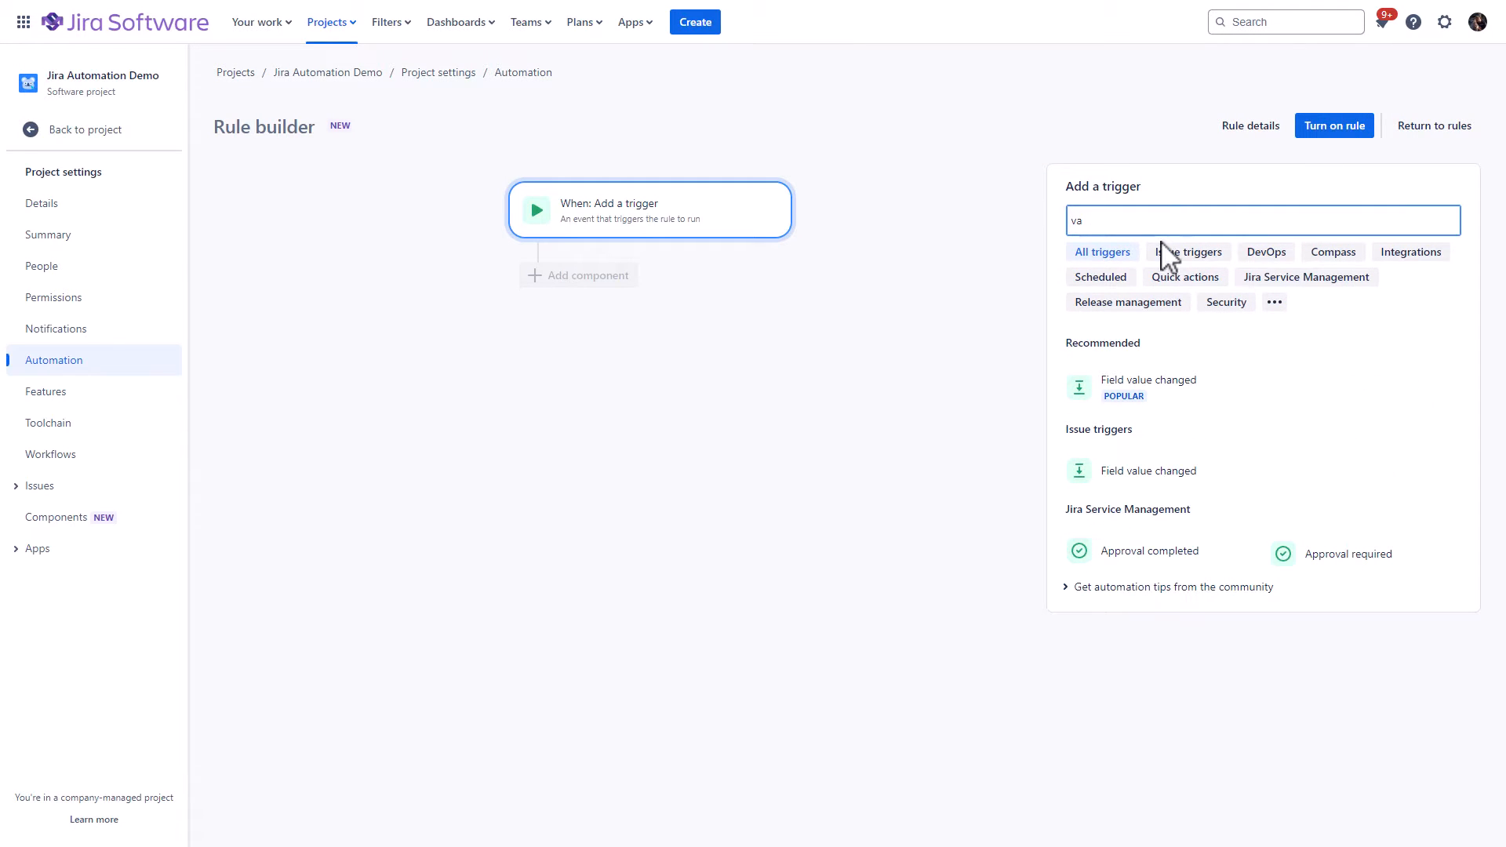
pyautogui.click(1094, 396)
pyautogui.click(1136, 284)
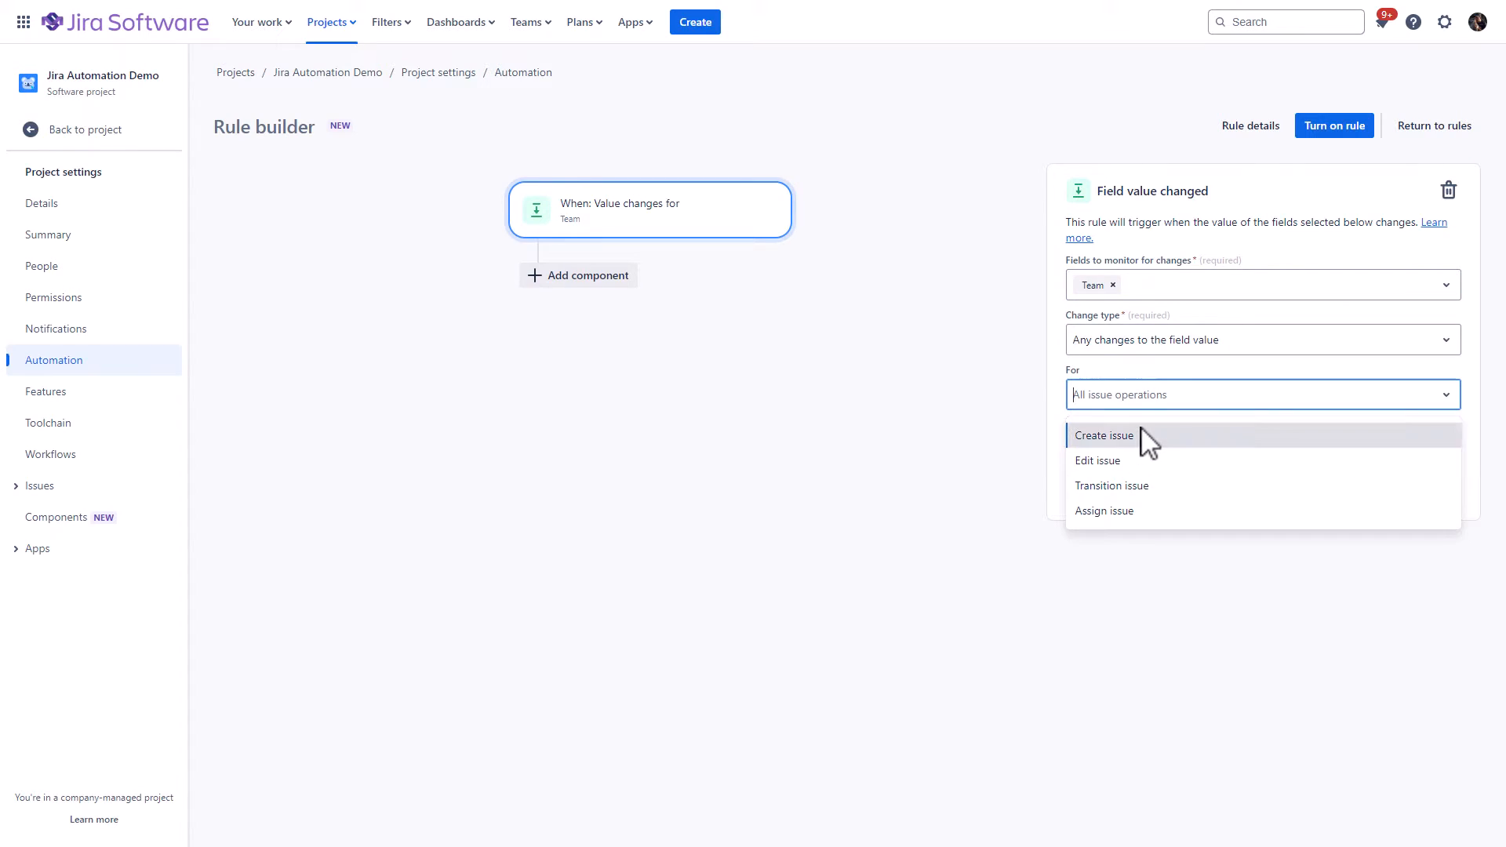
pyautogui.click(1140, 430)
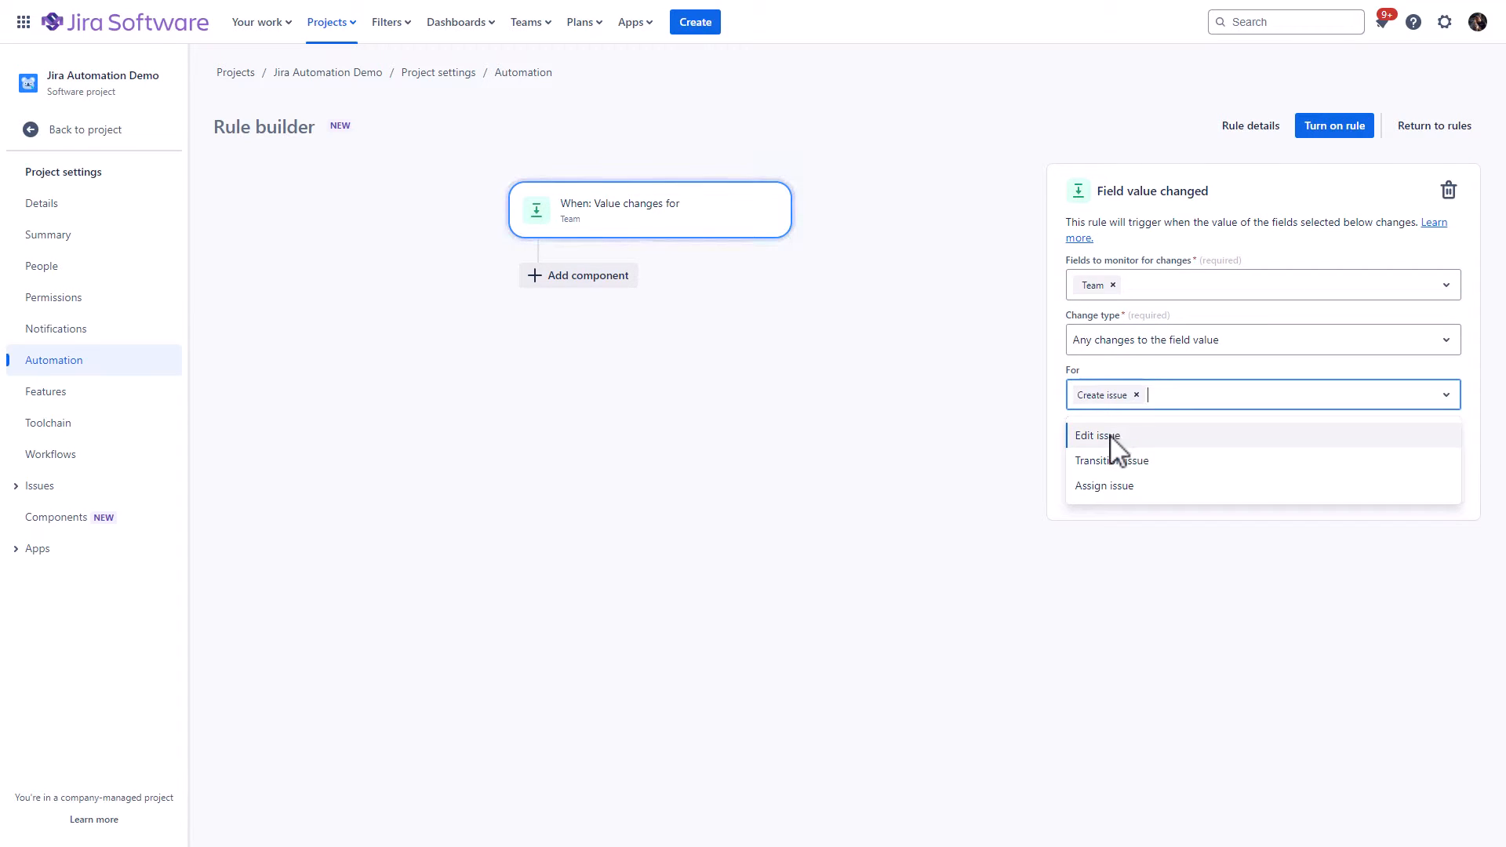
pyautogui.click(1110, 436)
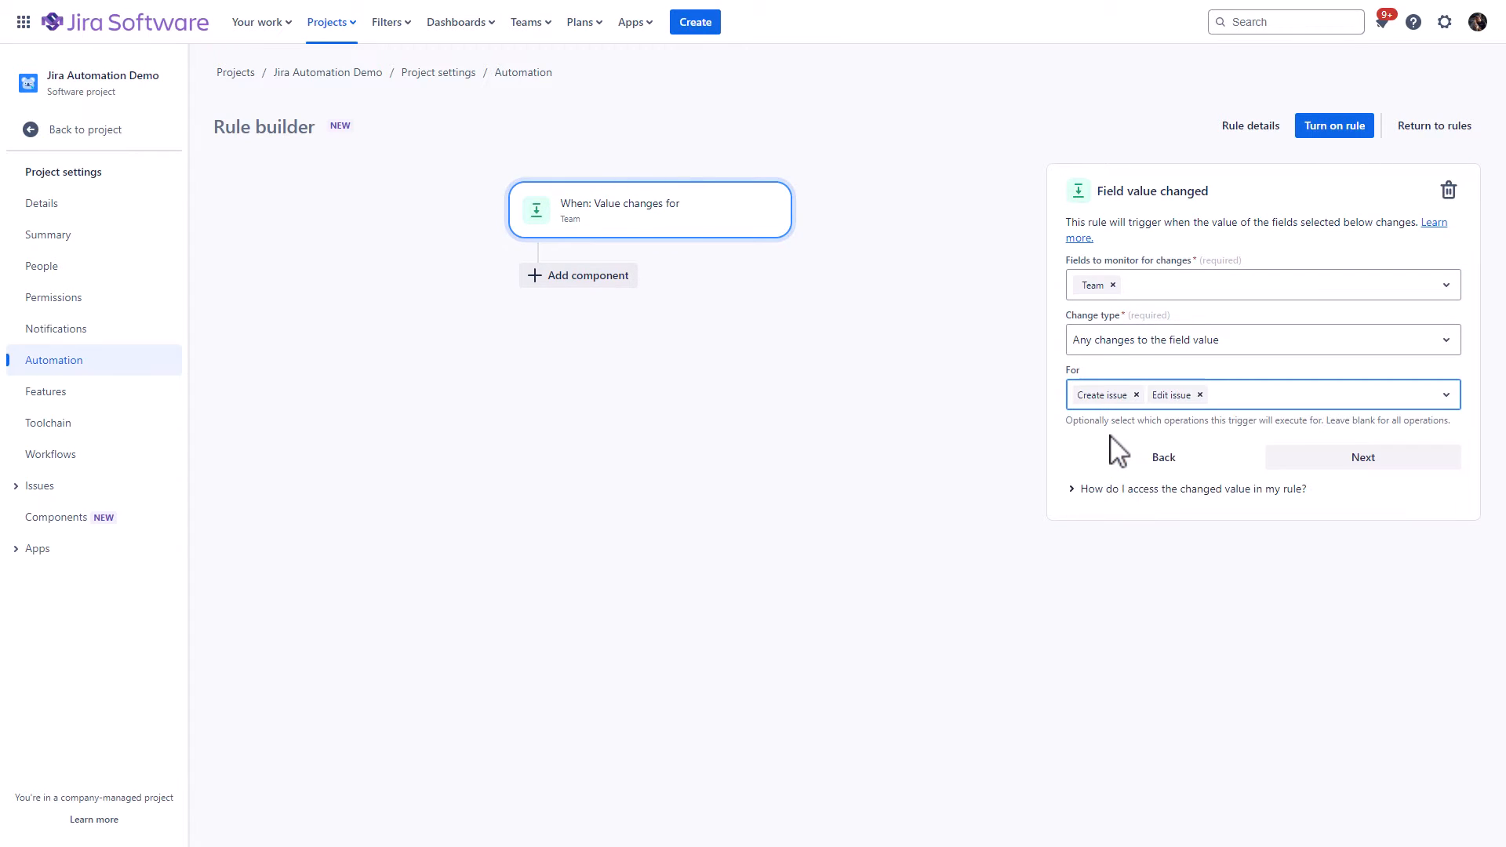
pyautogui.click(1331, 463)
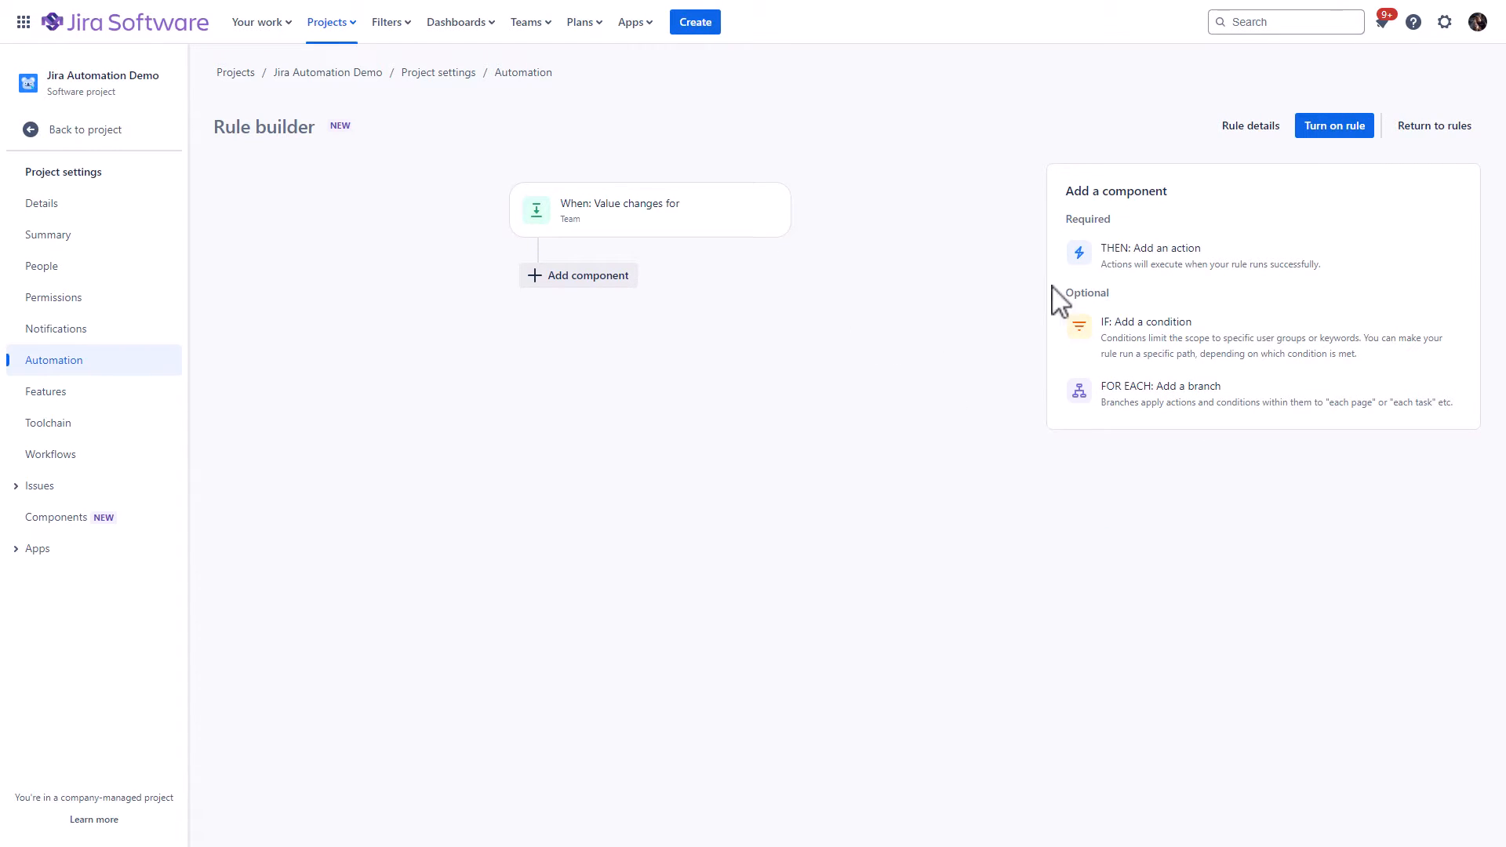
# Add a Create variable action named teamId with the smart value {{invalid reference|null}}.
pyautogui.click(1098, 262)
pyautogui.write('create va')
pyautogui.click(1137, 328)
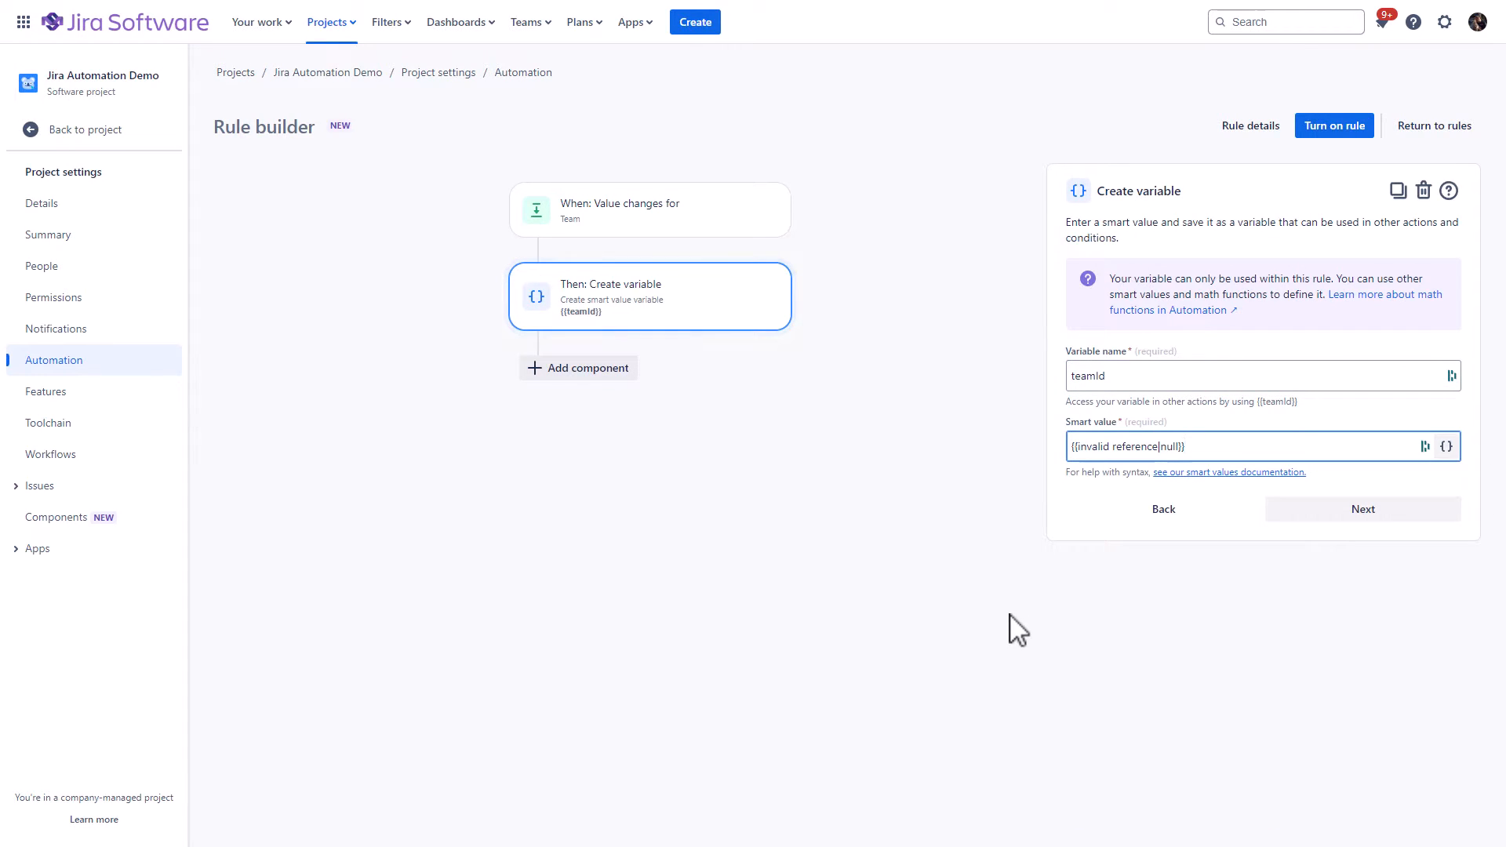
pyautogui.click(1343, 514)
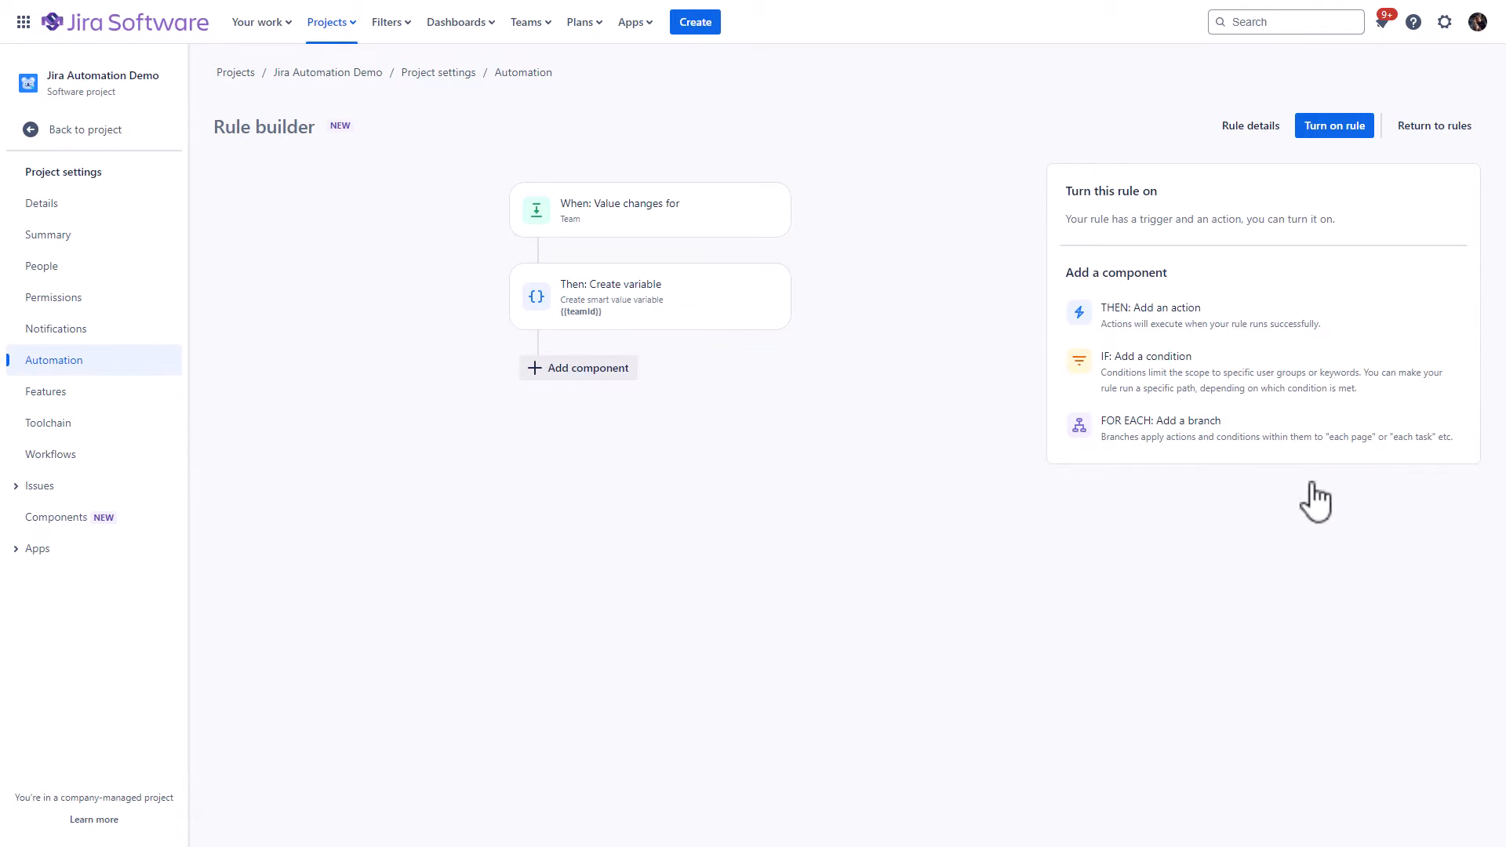
# Add an If block with the JQL condition "Team[Team]" is NOT EMPTY.
pyautogui.click(1188, 385)
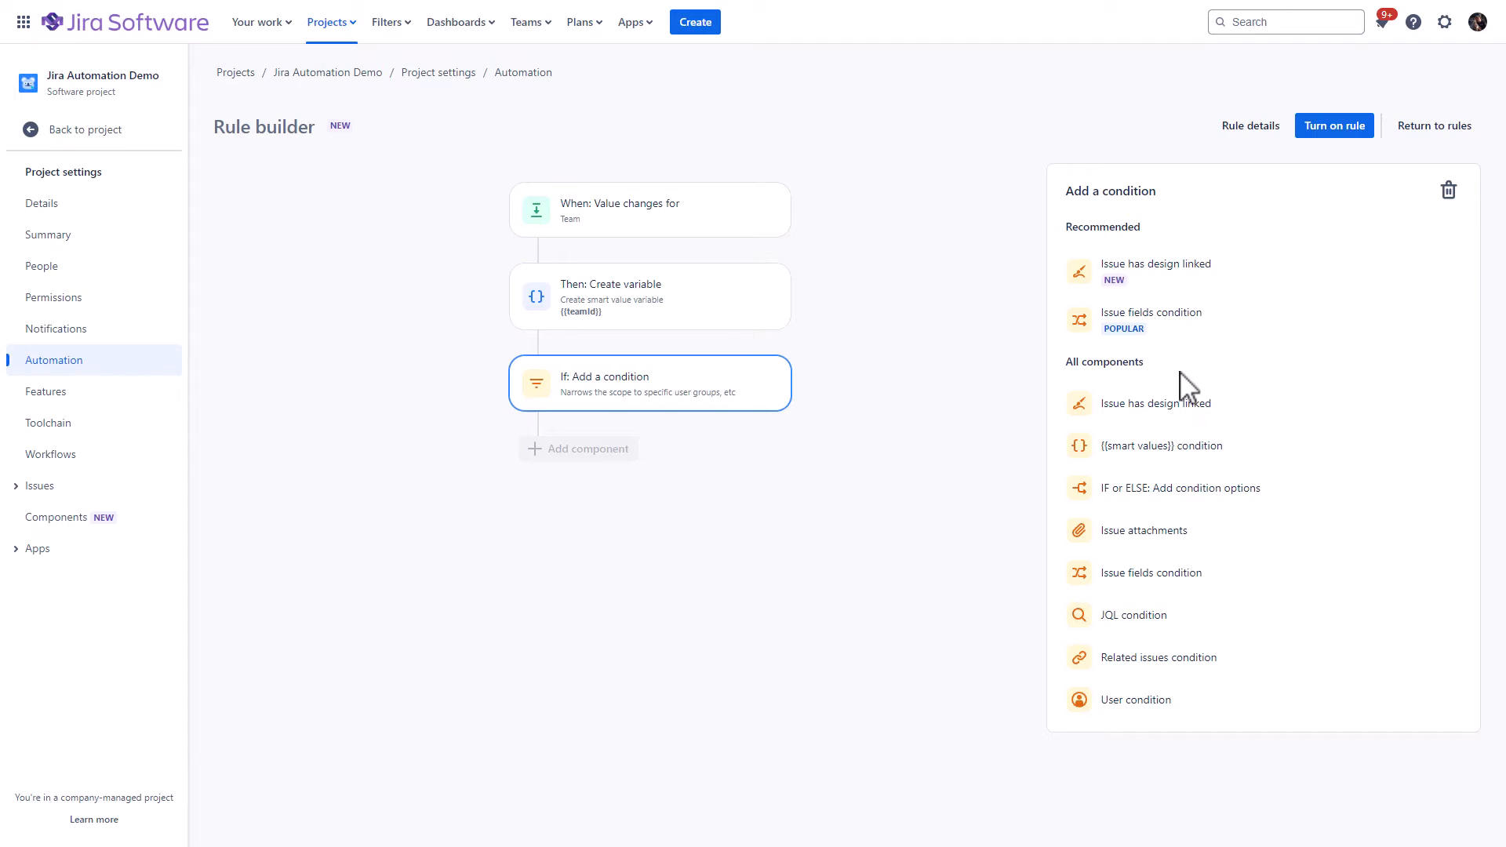
pyautogui.click(1100, 488)
pyautogui.click(1112, 389)
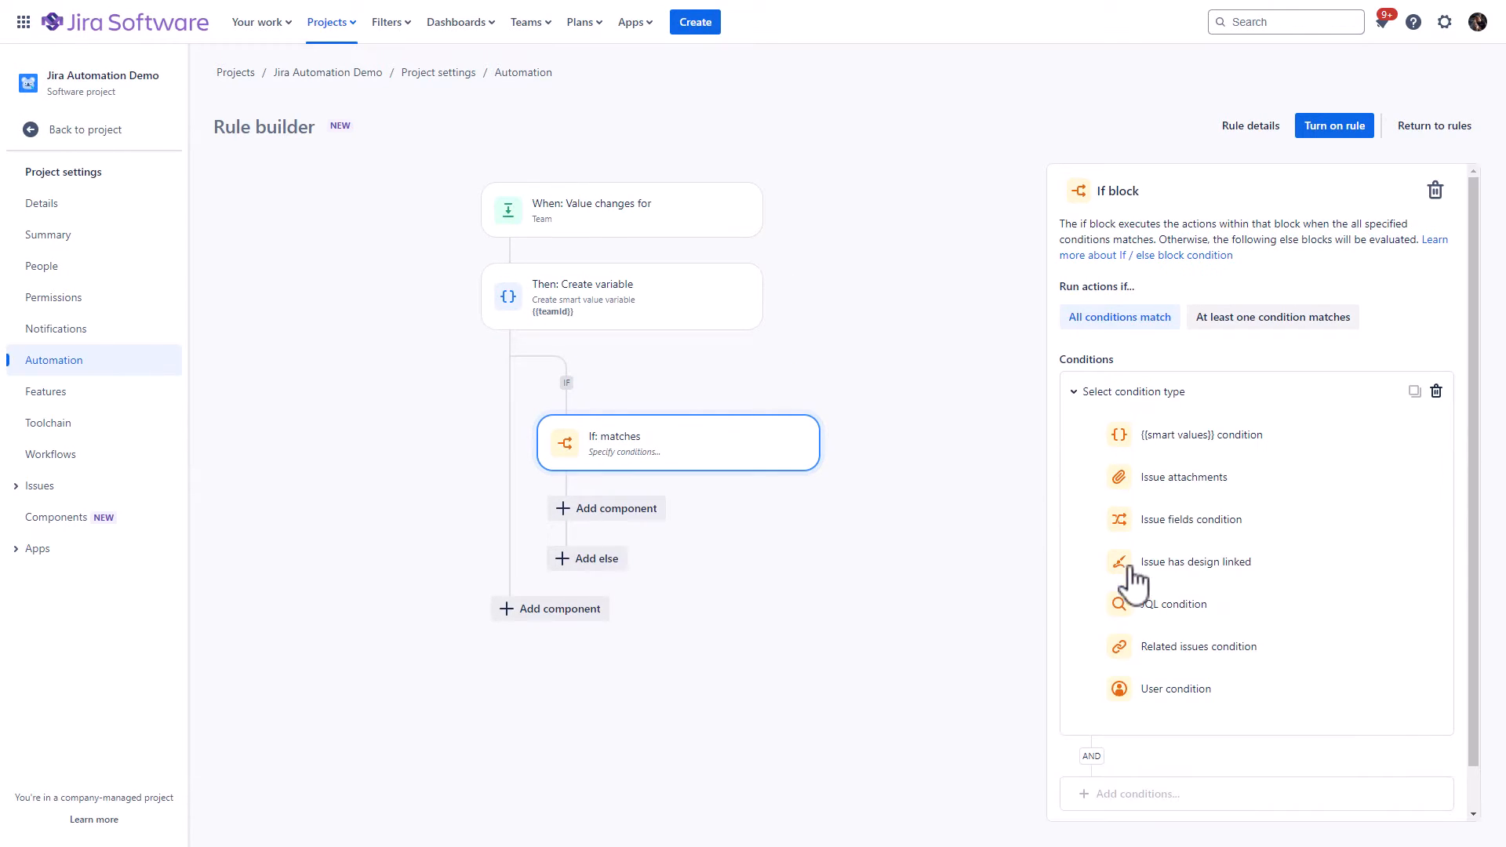
pyautogui.click(1131, 612)
pyautogui.click(1151, 454)
pyautogui.write('"Team[Team]" is NOT EMPTY')
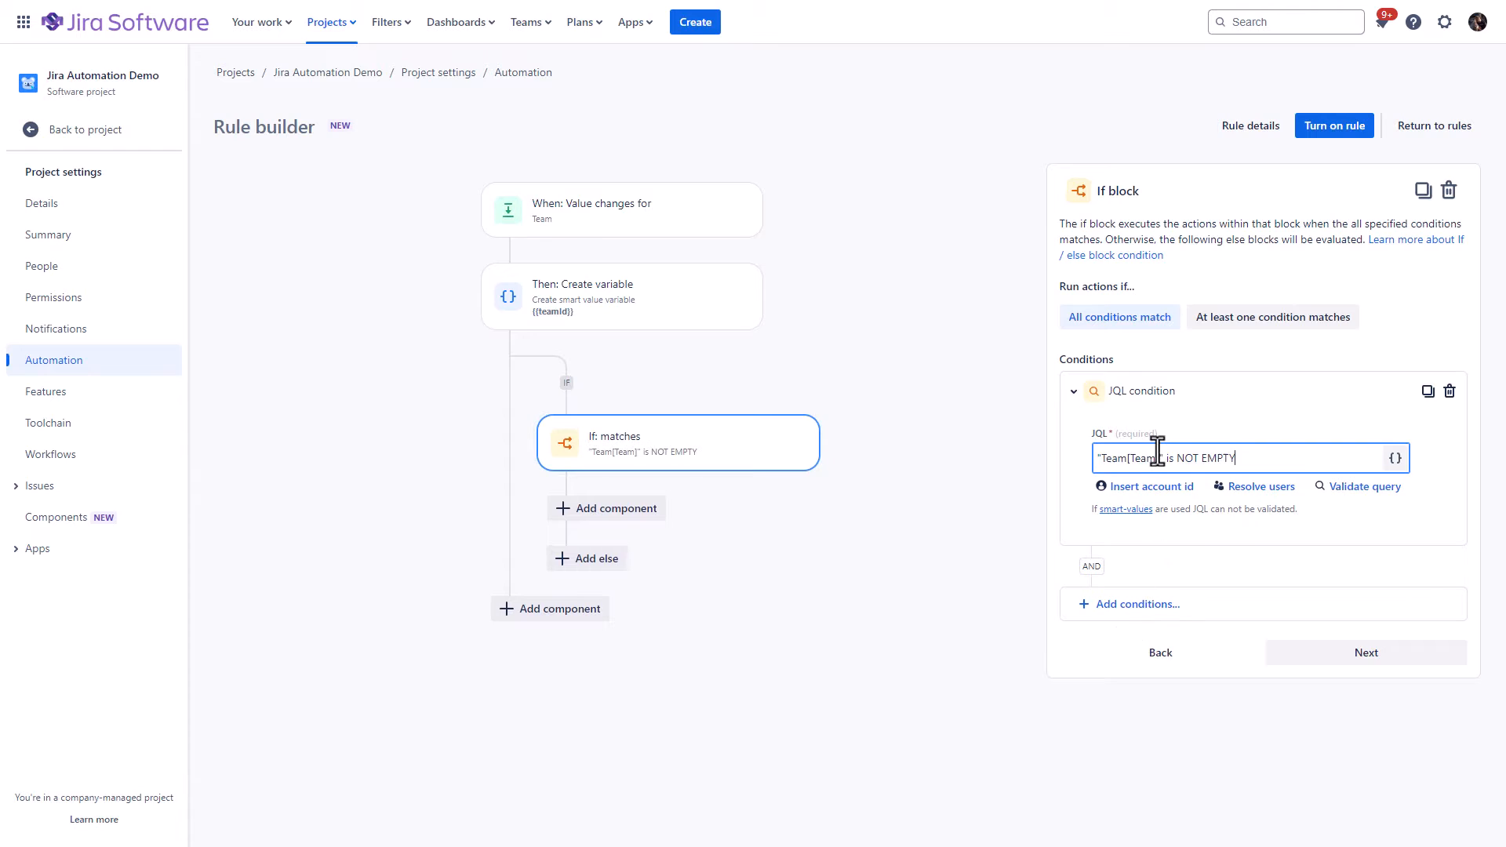
pyautogui.click(1374, 657)
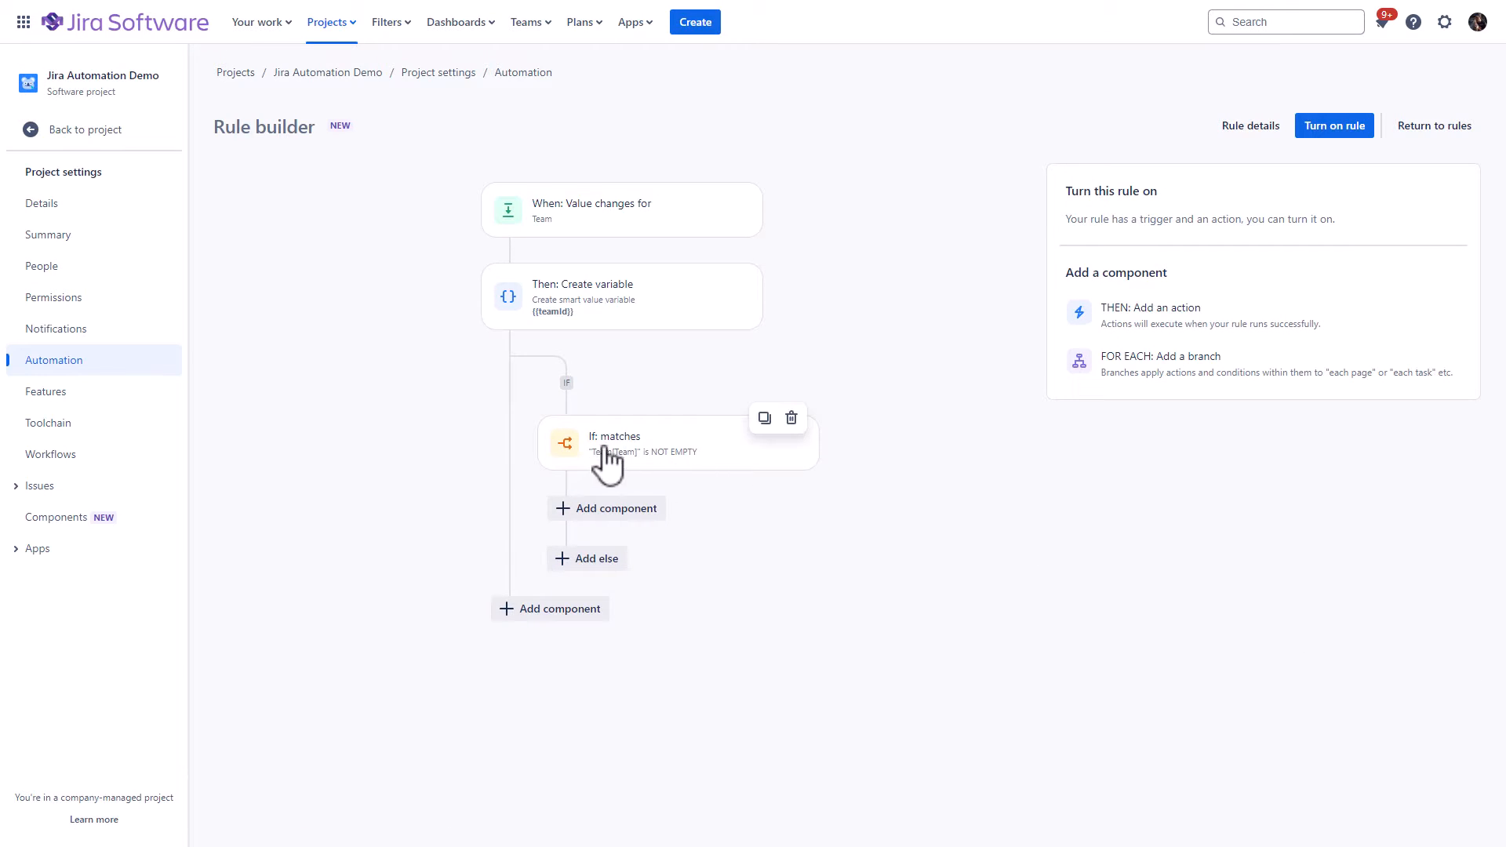
# Duplicate the teamId variable action and move the copy inside the If block.
pyautogui.click(708, 266)
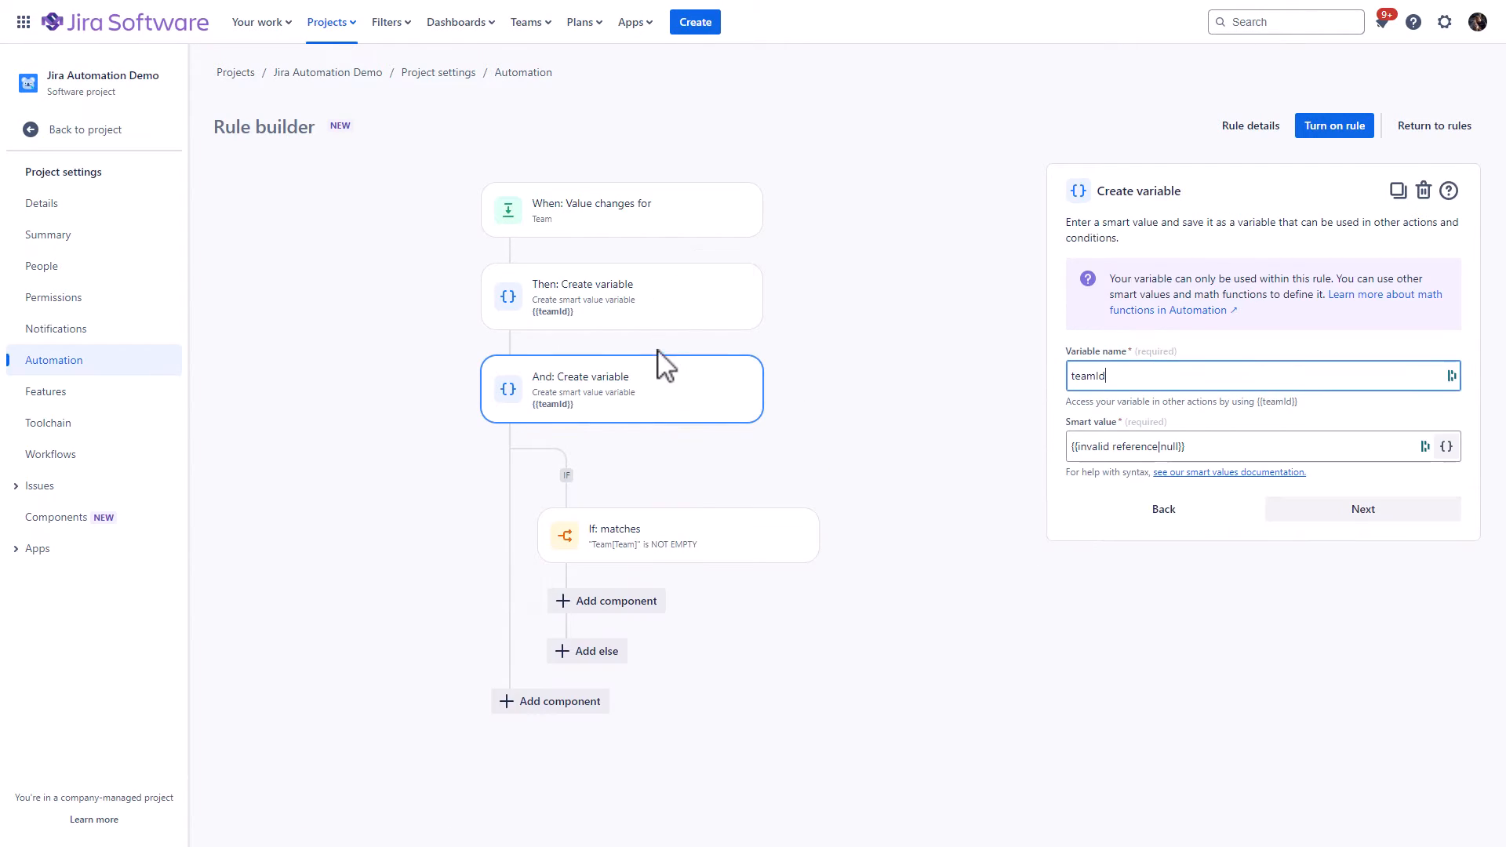
pyautogui.moveTo(680, 394); pyautogui.dragTo(755, 584)
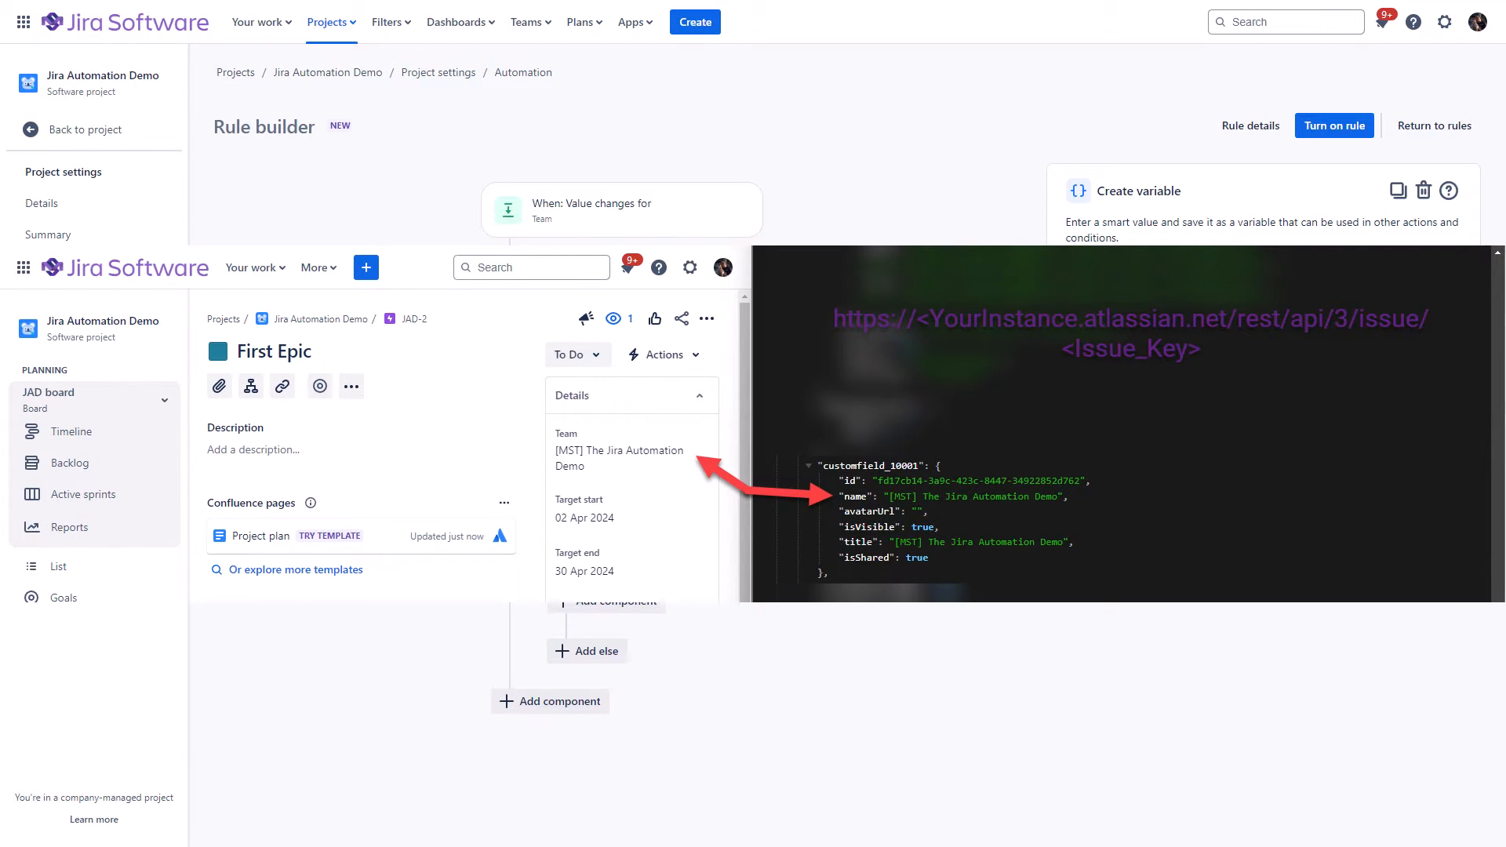
pyautogui.click(1361, 511)
# Add an Edit issue action after the If block that sets the Hidden_Team_Id field to {{teamId}}.
pyautogui.click(550, 702)
pyautogui.click(1152, 226)
pyautogui.write('ed')
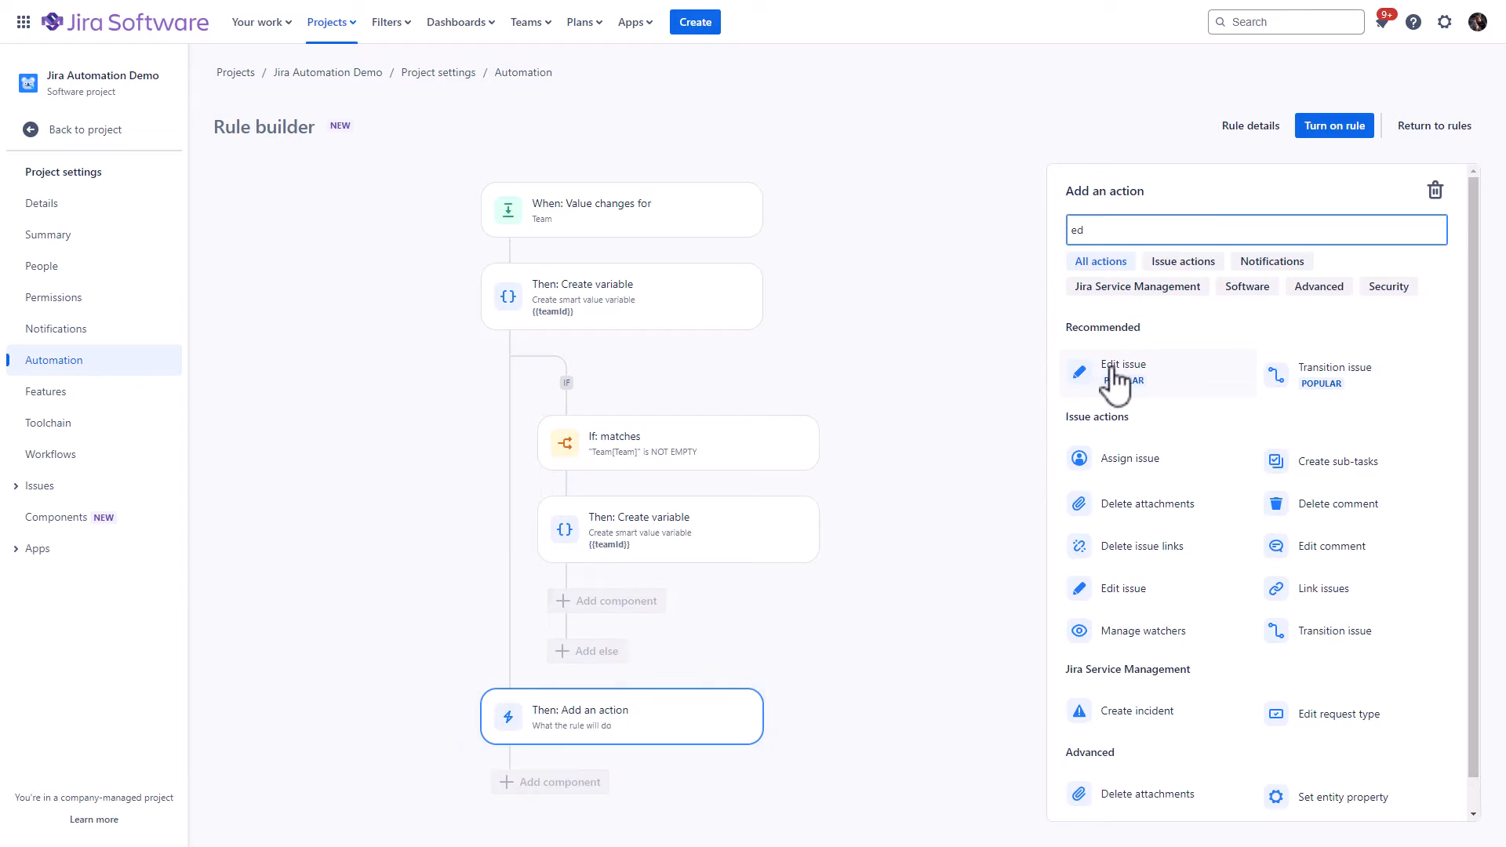
pyautogui.click(1114, 369)
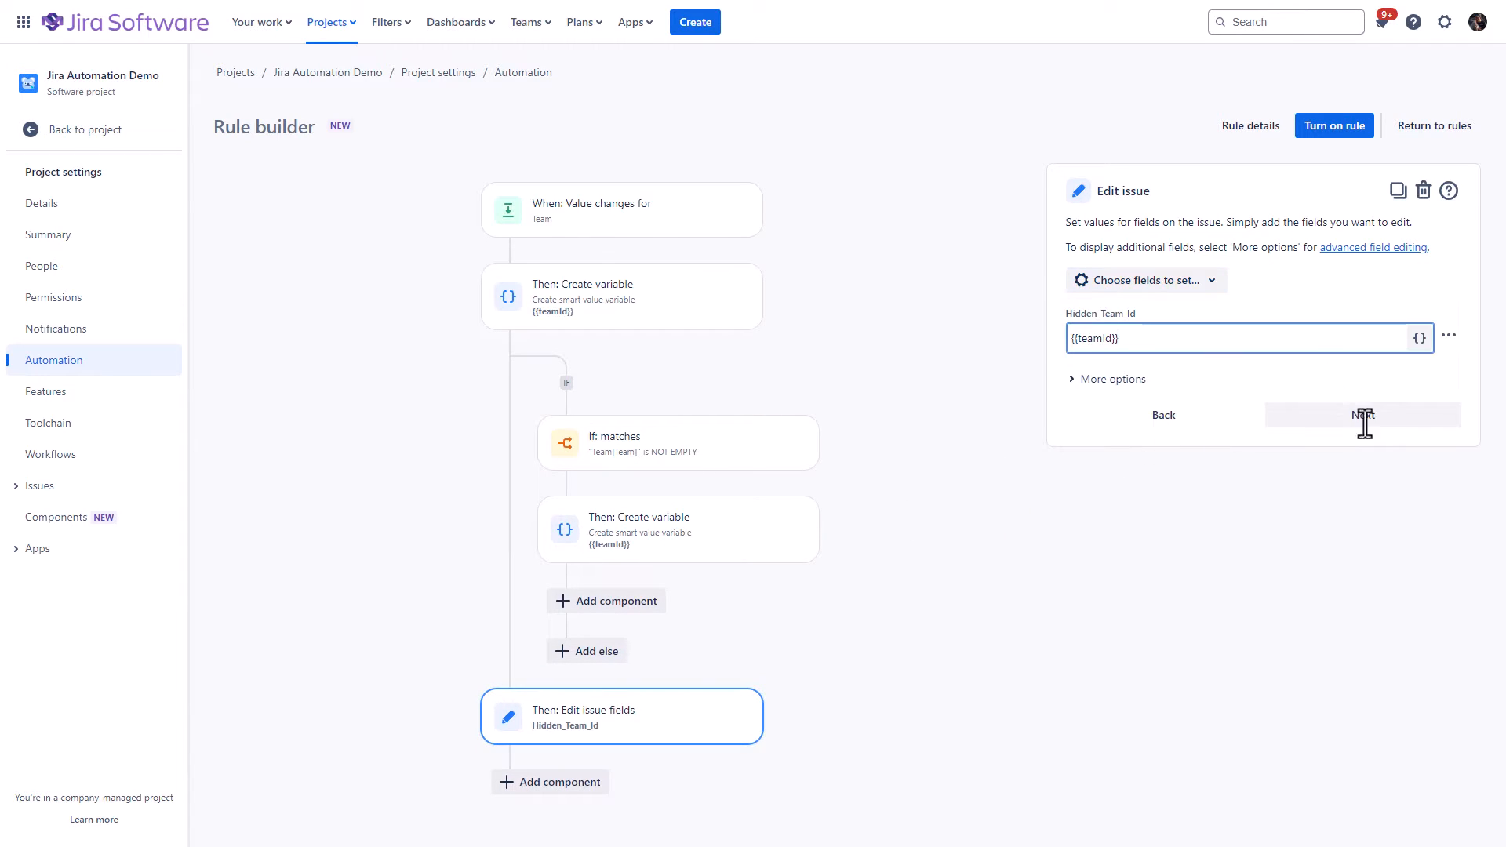
pyautogui.click(1371, 420)
# Name the rule "Atlassian.Analytics: Set Hidden_Team_Id (JAD Project)" and turn it on, keeping it editable by all admins.
pyautogui.click(1335, 130)
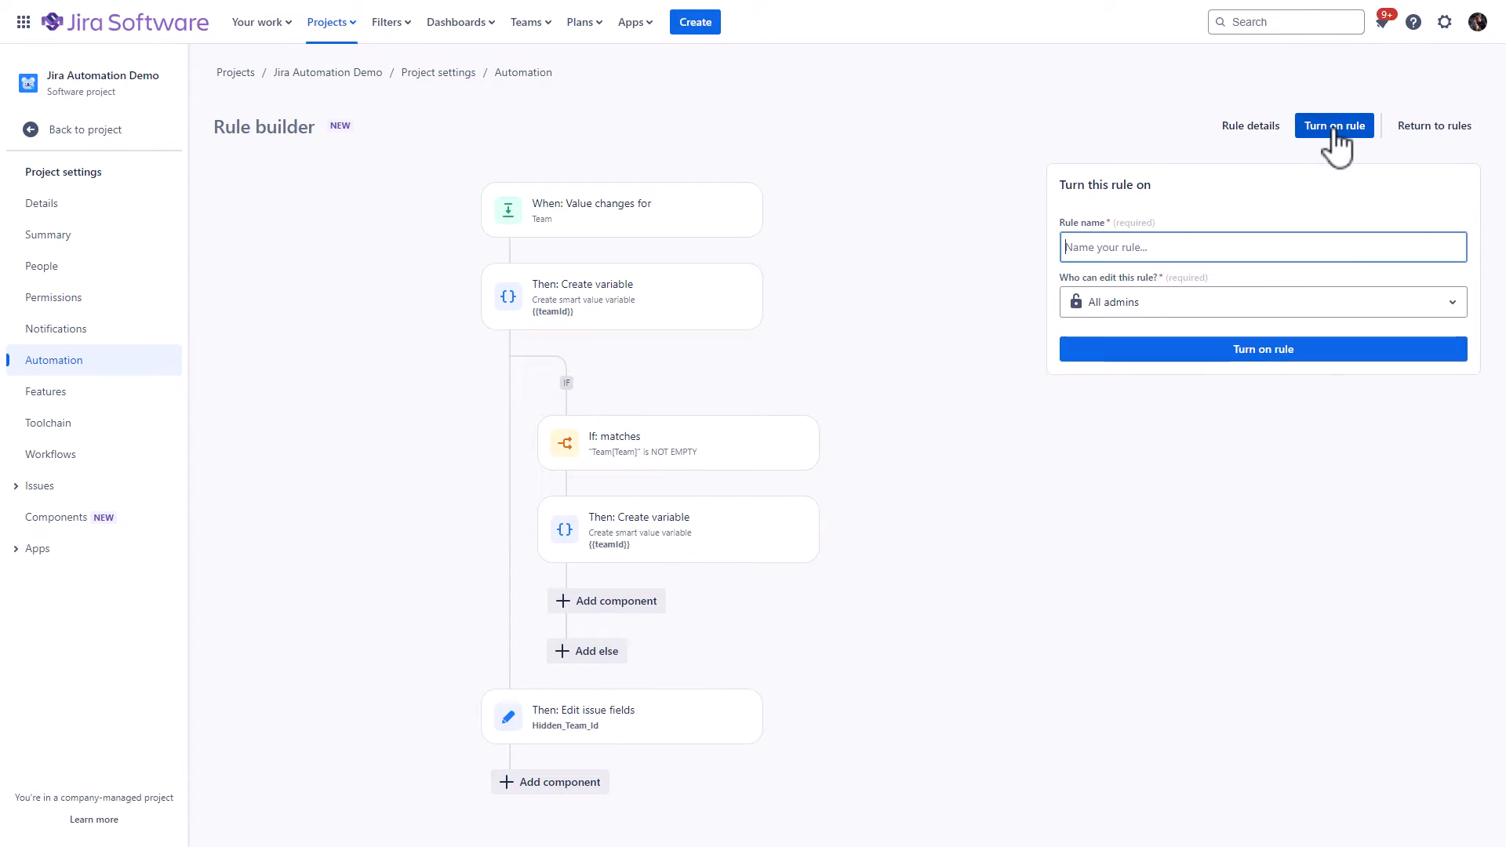
pyautogui.write('Atlassian.Analytics: Set Hidden_Team_Id (JAD Project)')
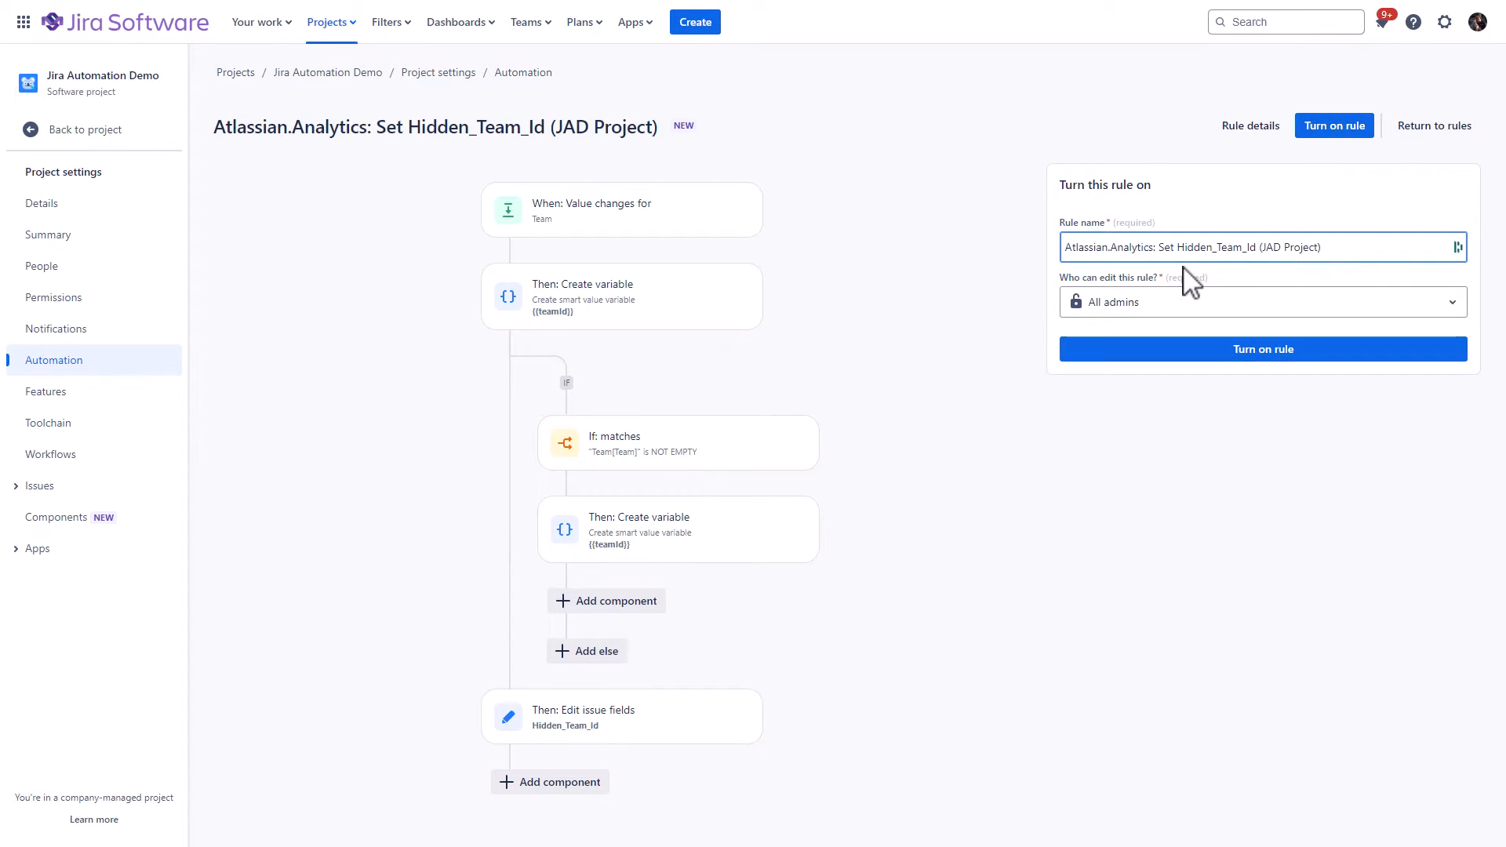
pyautogui.click(1246, 353)
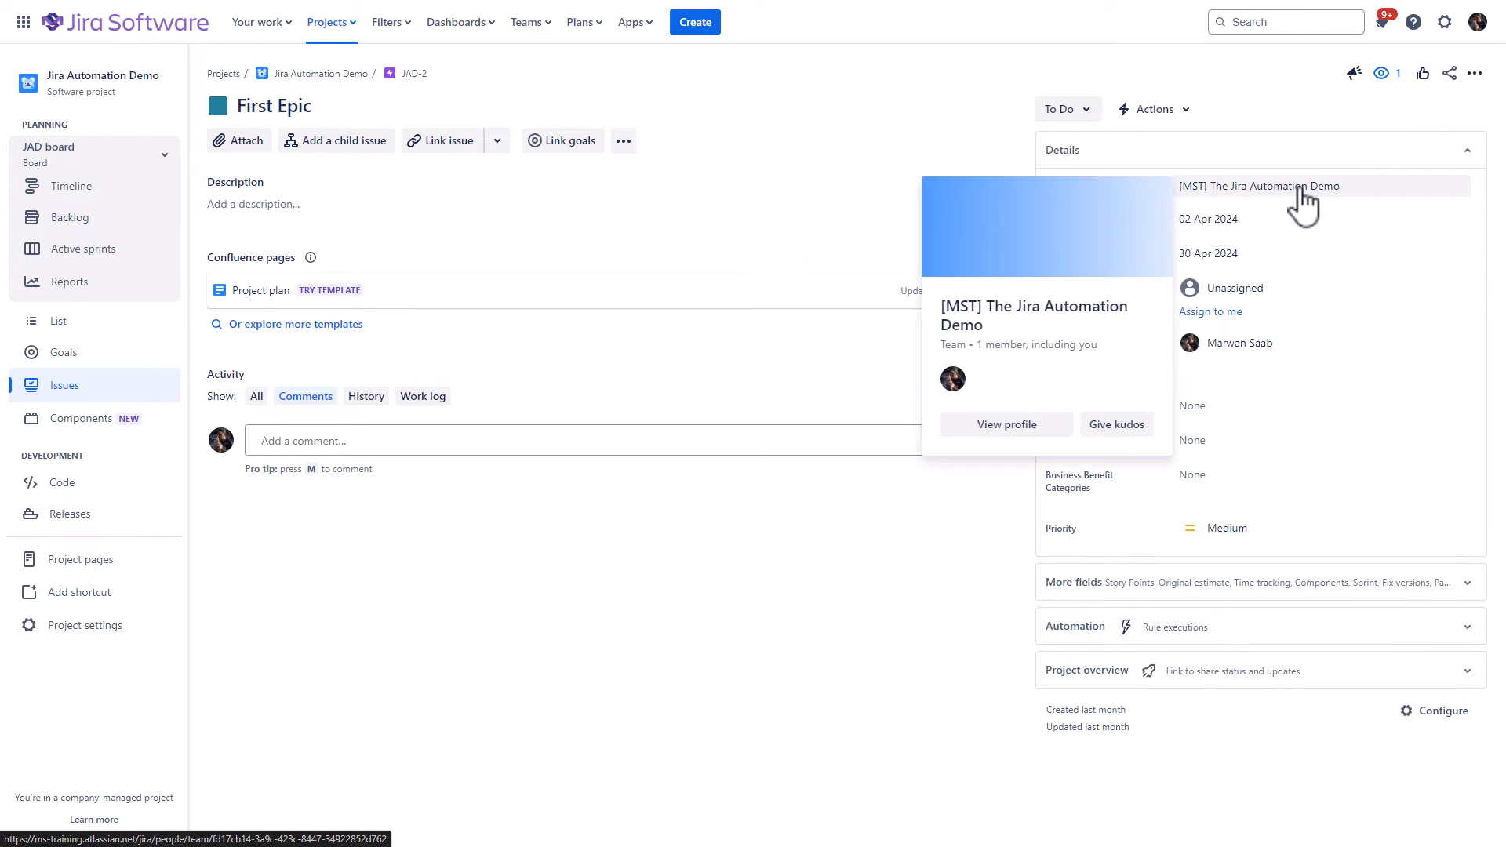
# Change the First Epic issue's team to [MST] The Valkyries and show the issue's history.
pyautogui.click(1302, 203)
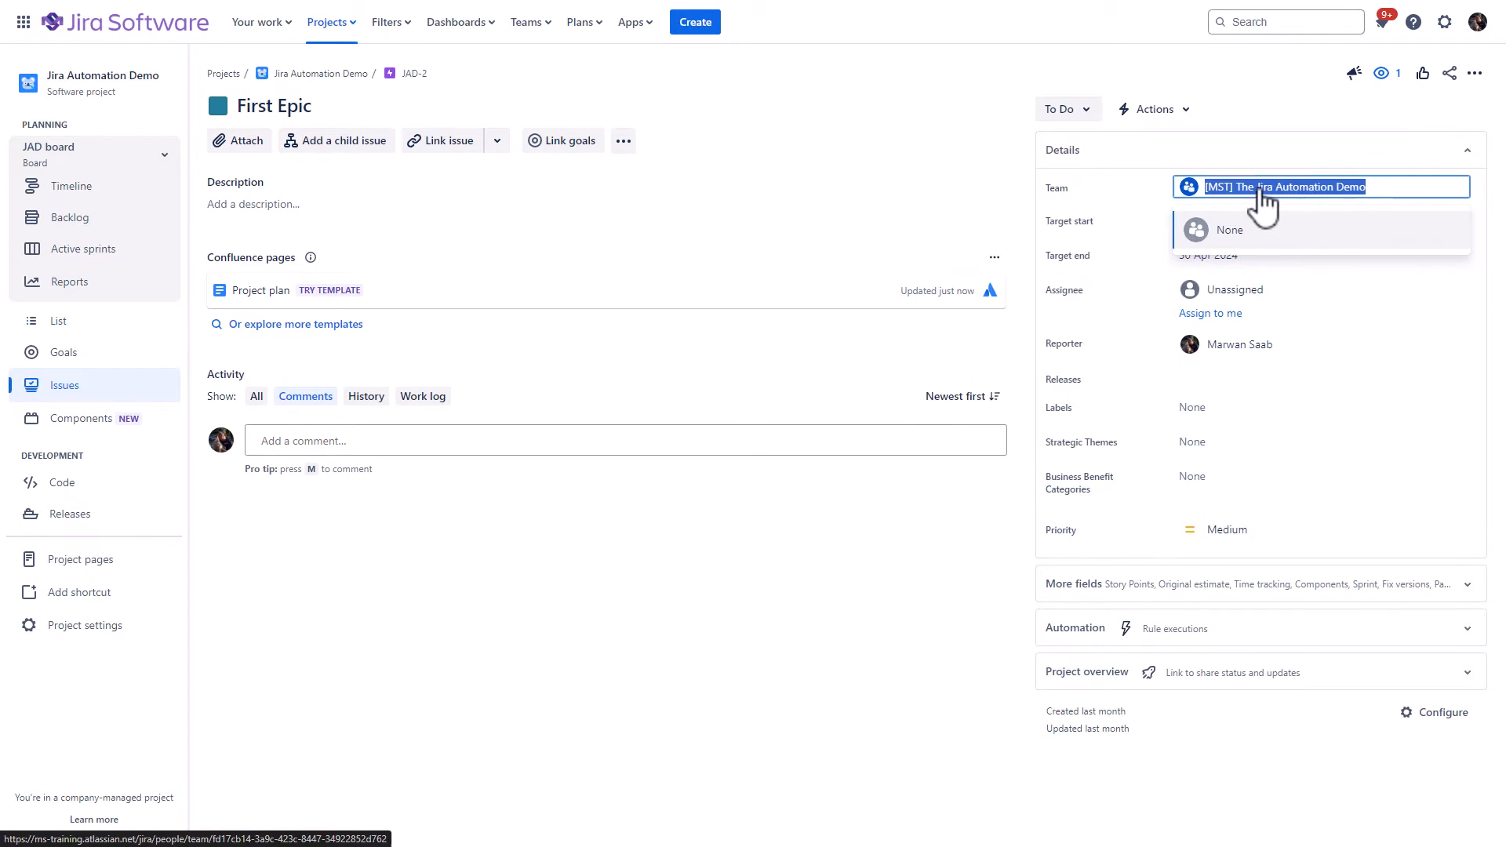
pyautogui.write('mst')
pyautogui.click(1255, 304)
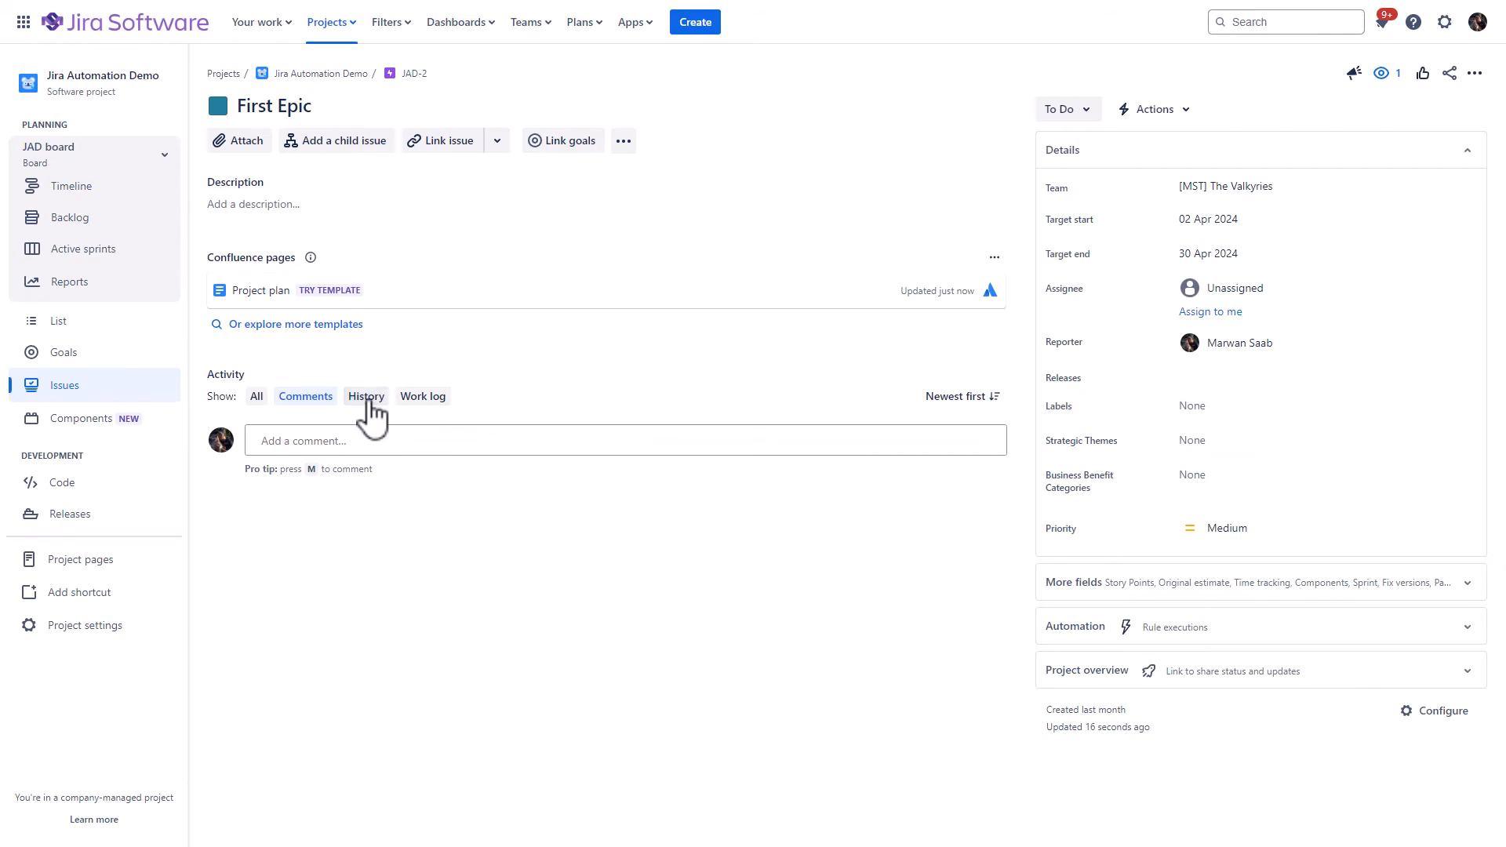
pyautogui.click(367, 398)
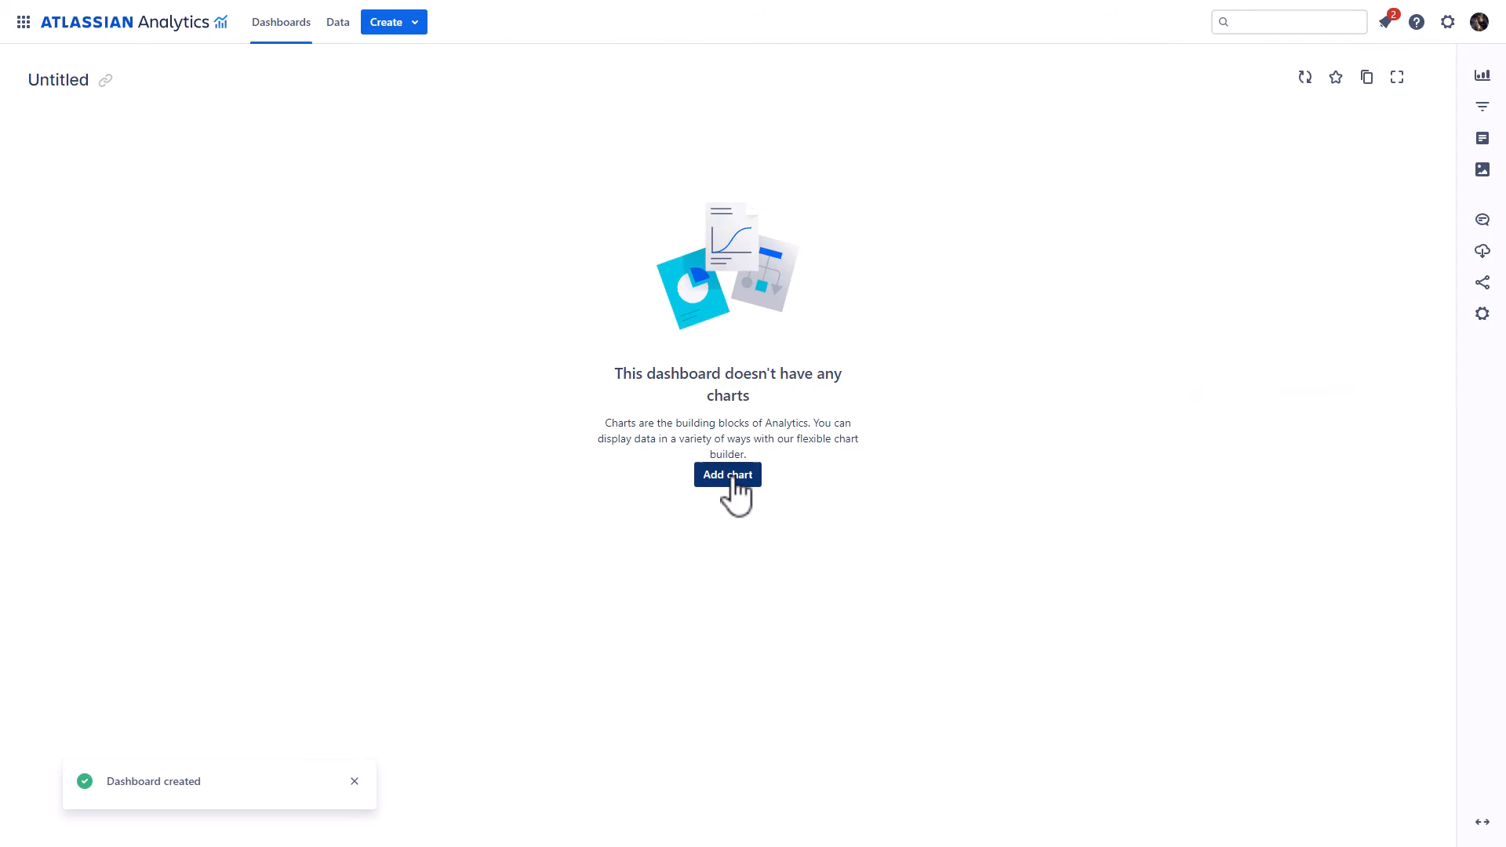
# Add a custom chart to the empty dashboard with the Name and Value columns from the Issue field table.
pyautogui.click(731, 477)
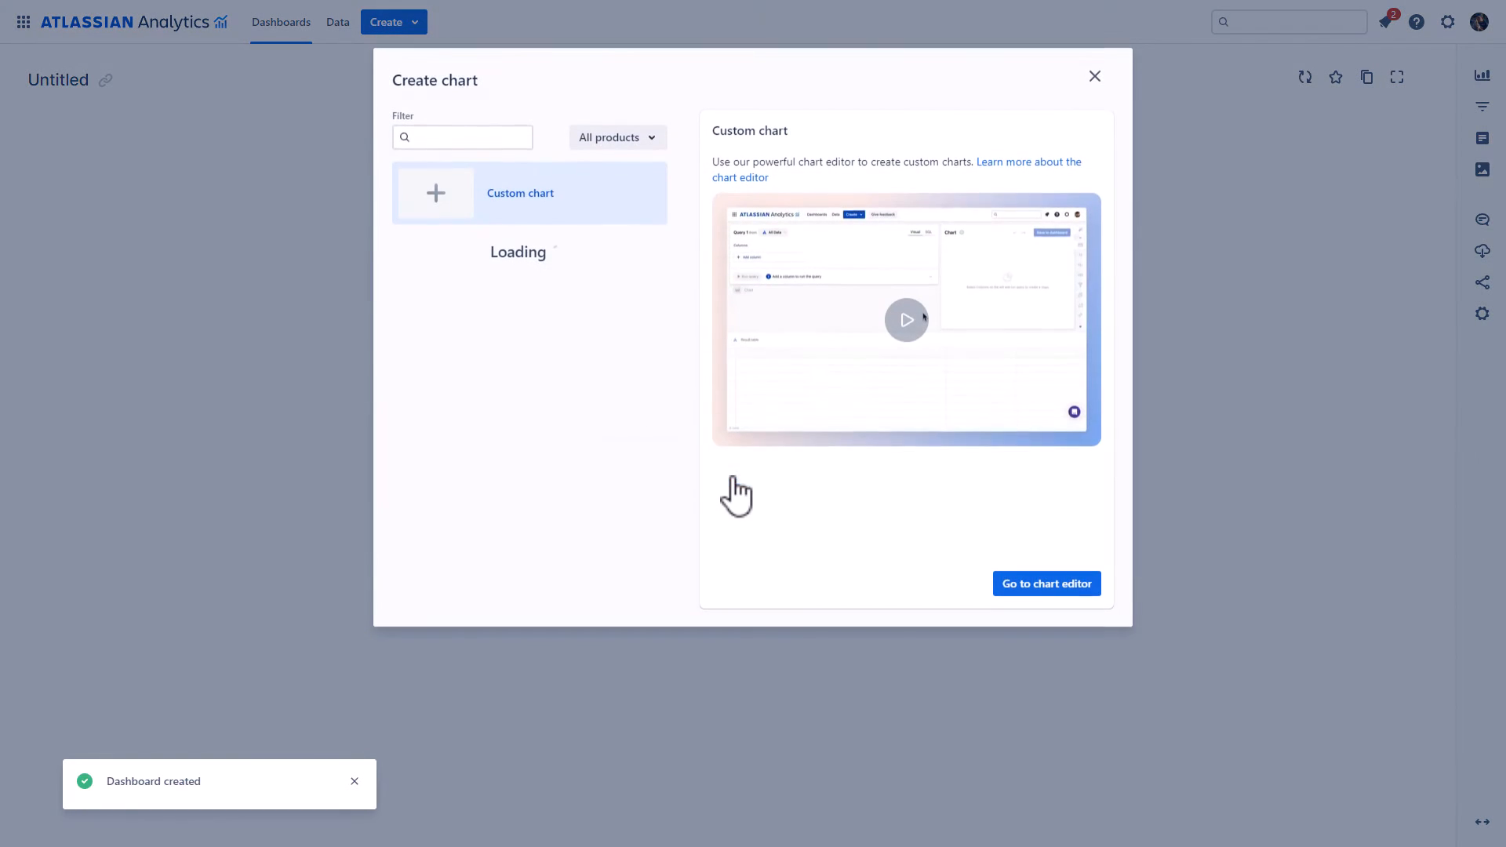
pyautogui.click(1034, 586)
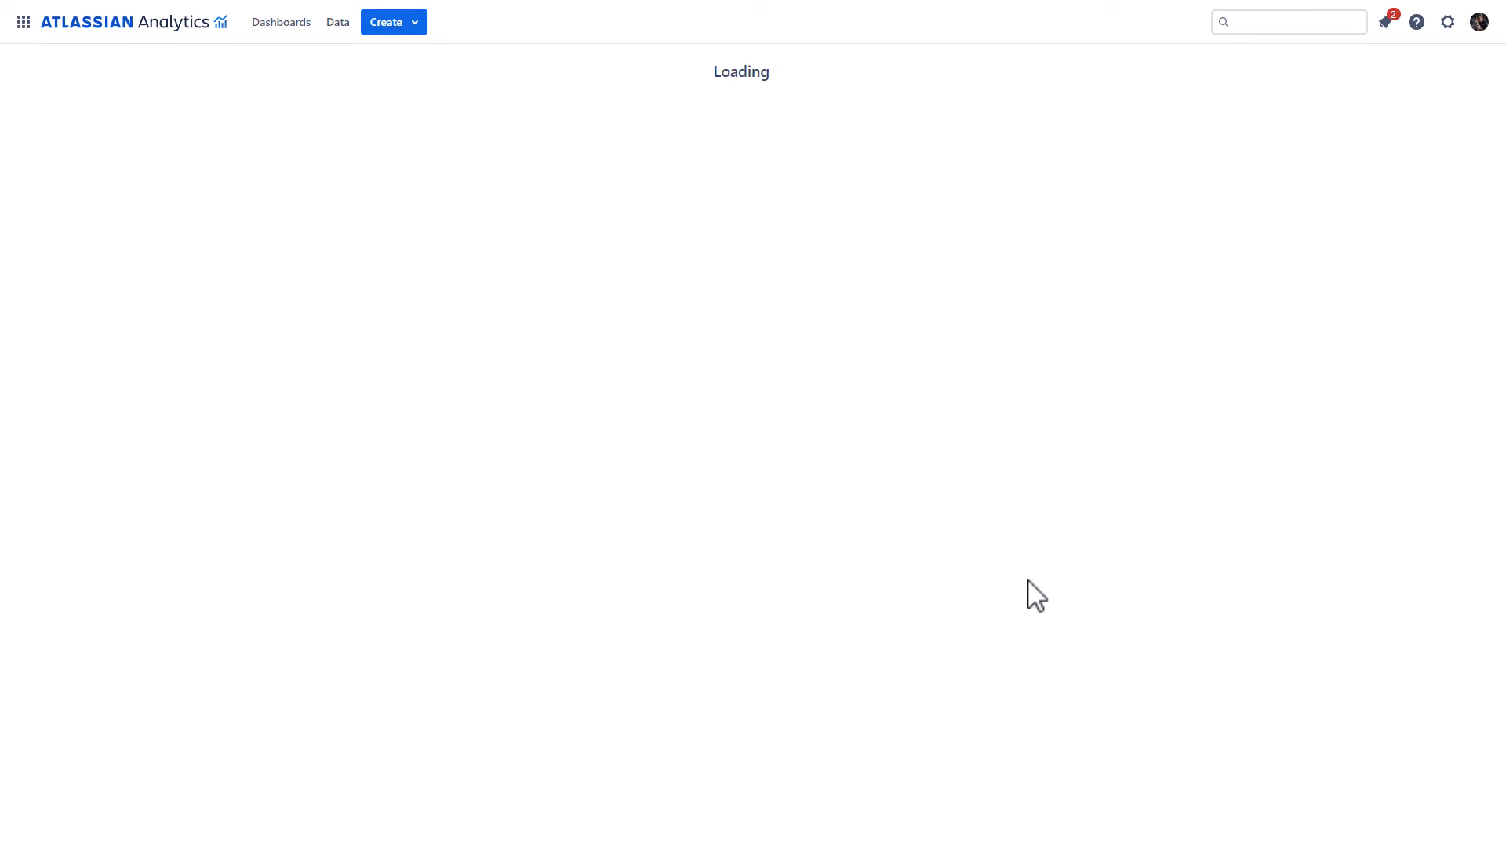
pyautogui.click(105, 316)
pyautogui.scroll(-2, 103, 326)
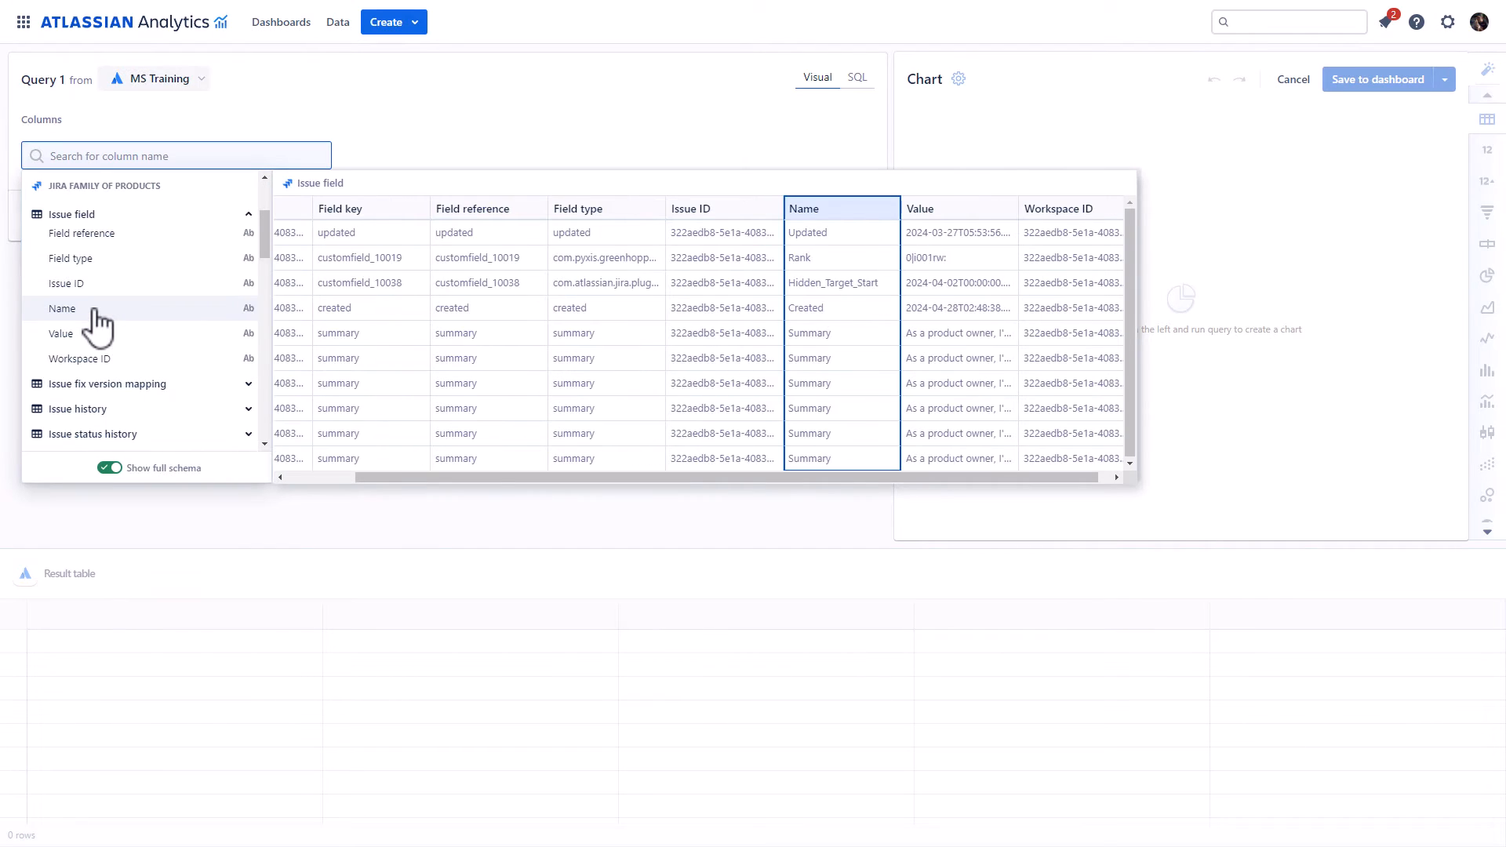
pyautogui.click(94, 310)
pyautogui.click(98, 188)
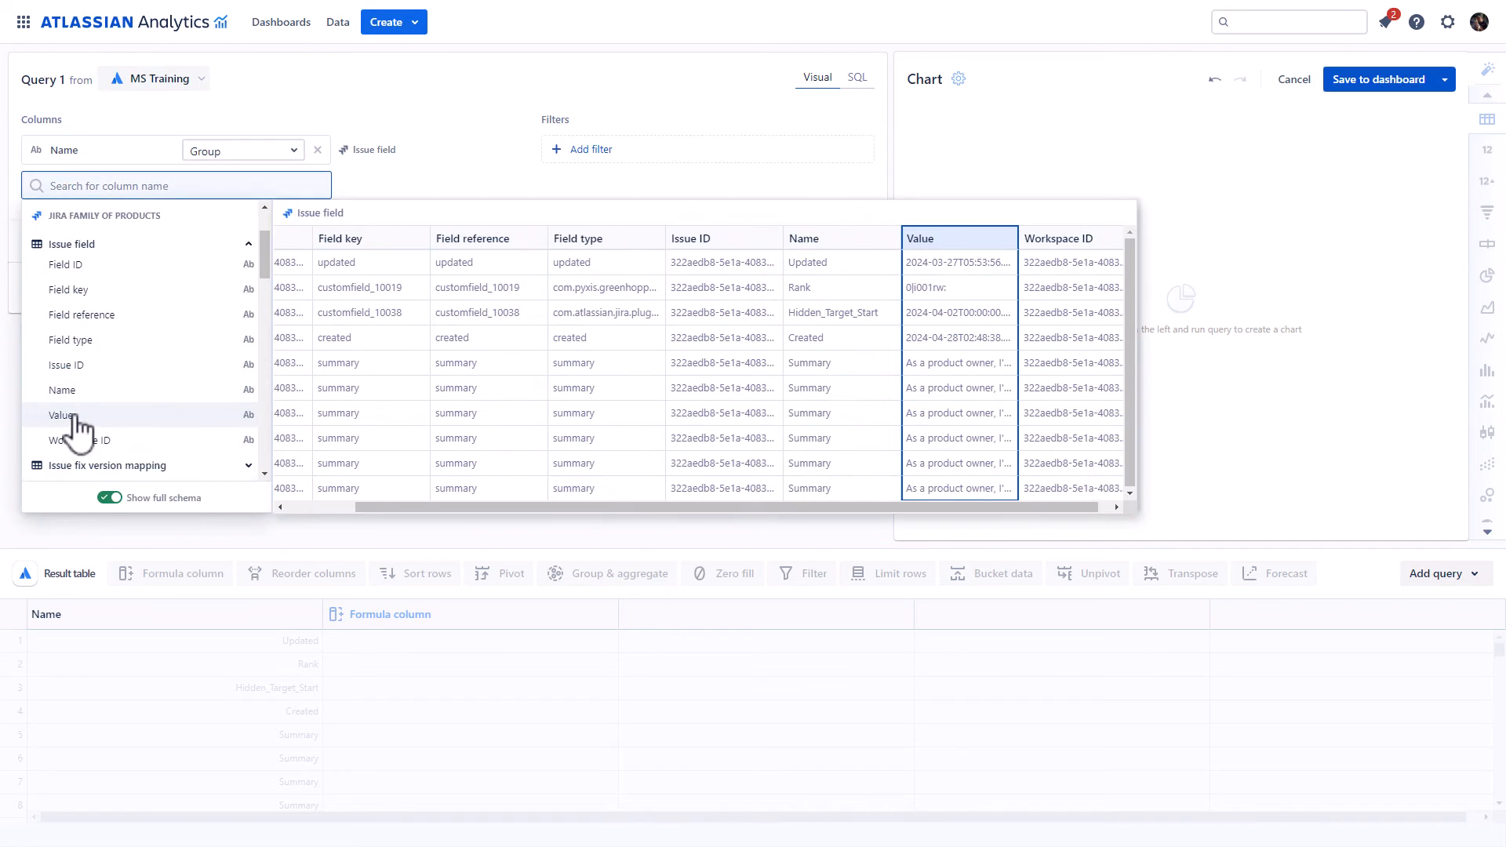
pyautogui.click(74, 418)
# Filter the query to rows where the issue field Name equals Hidden_Team_Id and run it.
pyautogui.click(588, 150)
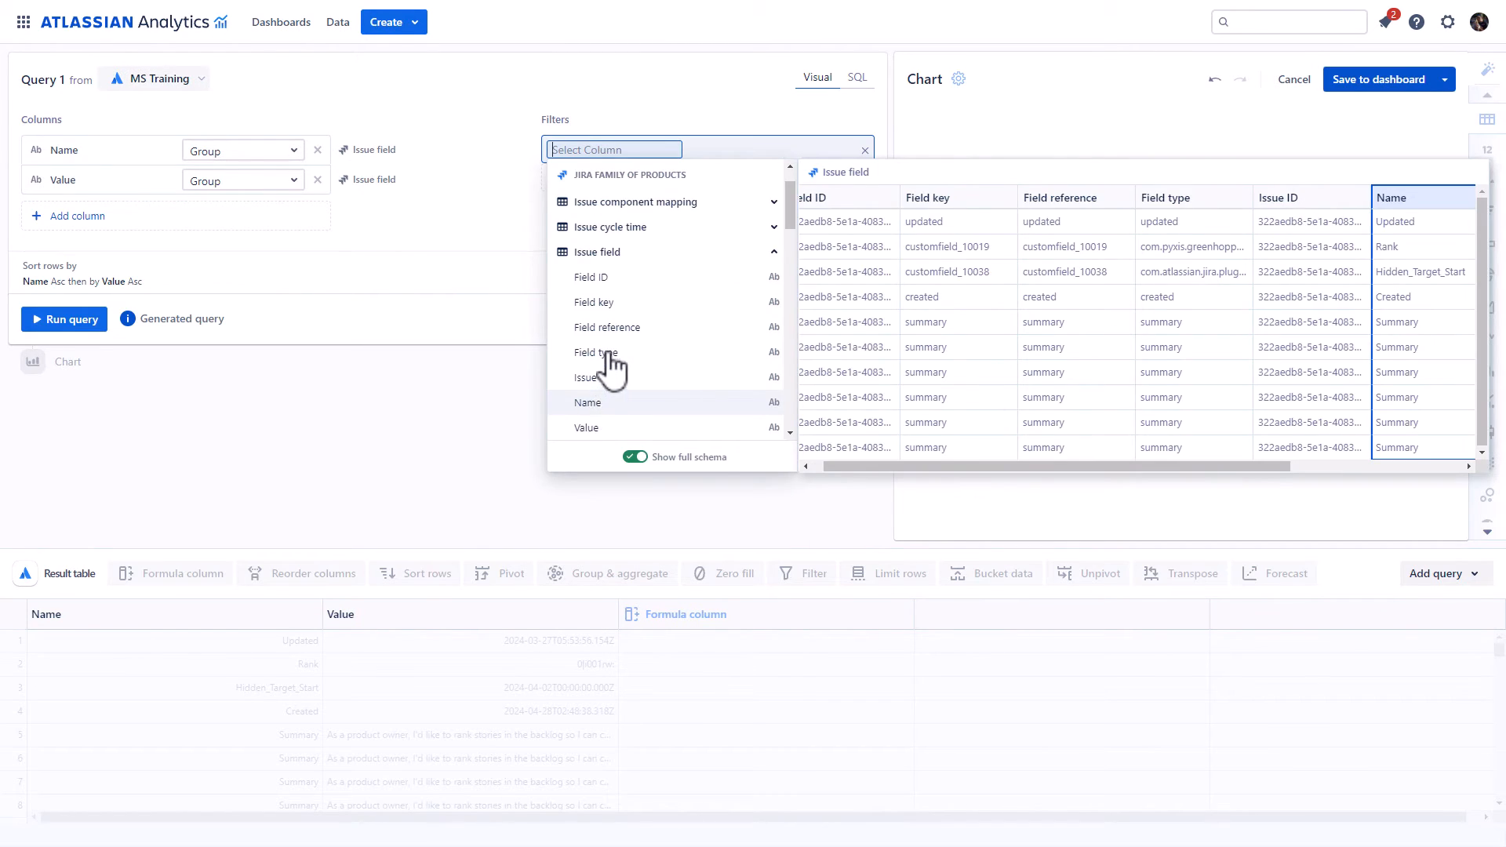
pyautogui.click(599, 401)
pyautogui.click(630, 255)
pyautogui.write('Hidden_Team_Id')
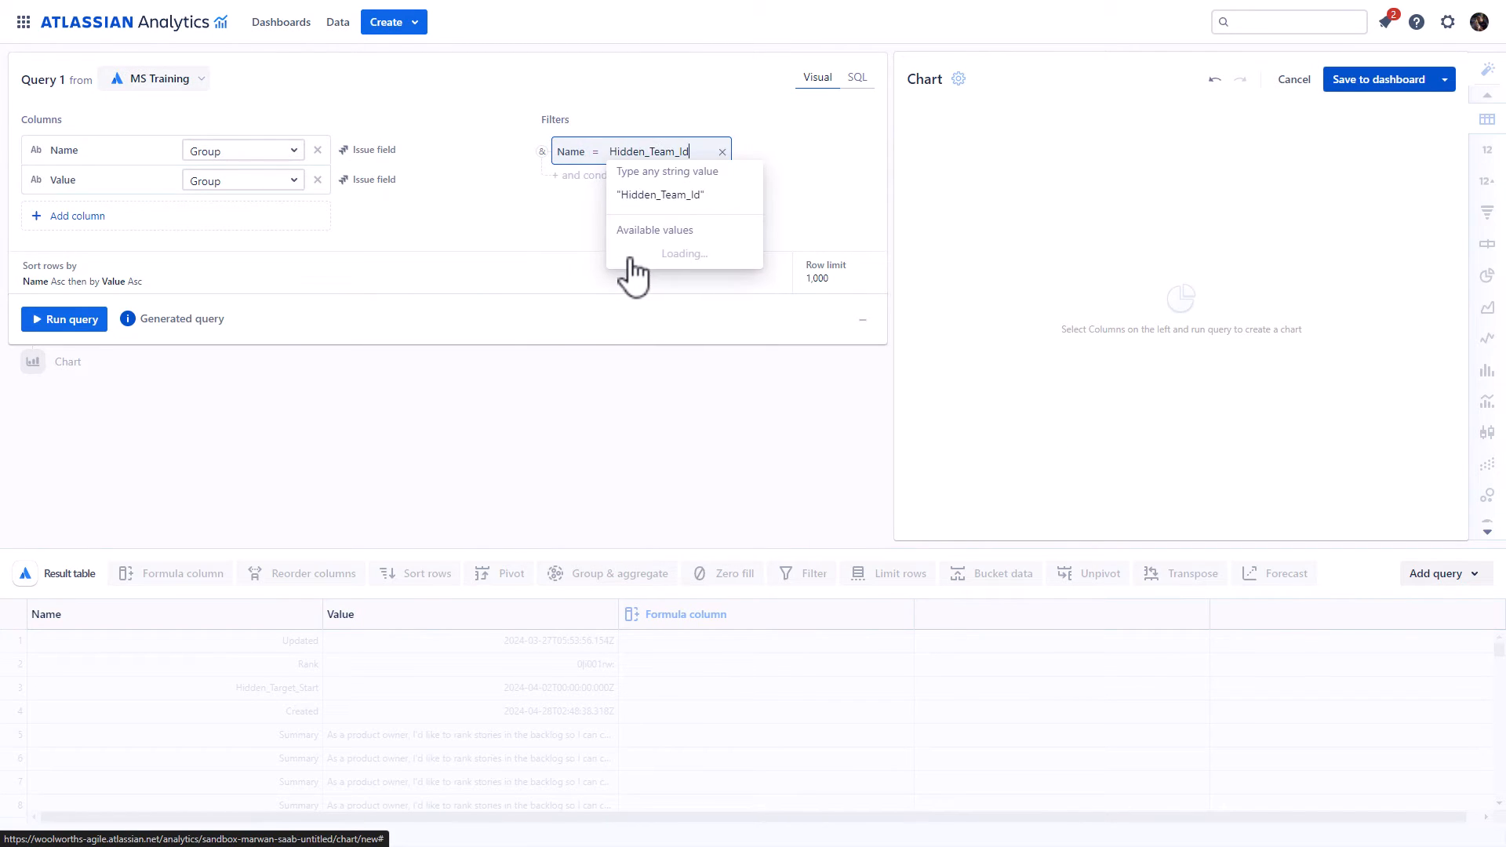
pyautogui.press('Return')
pyautogui.click(66, 319)
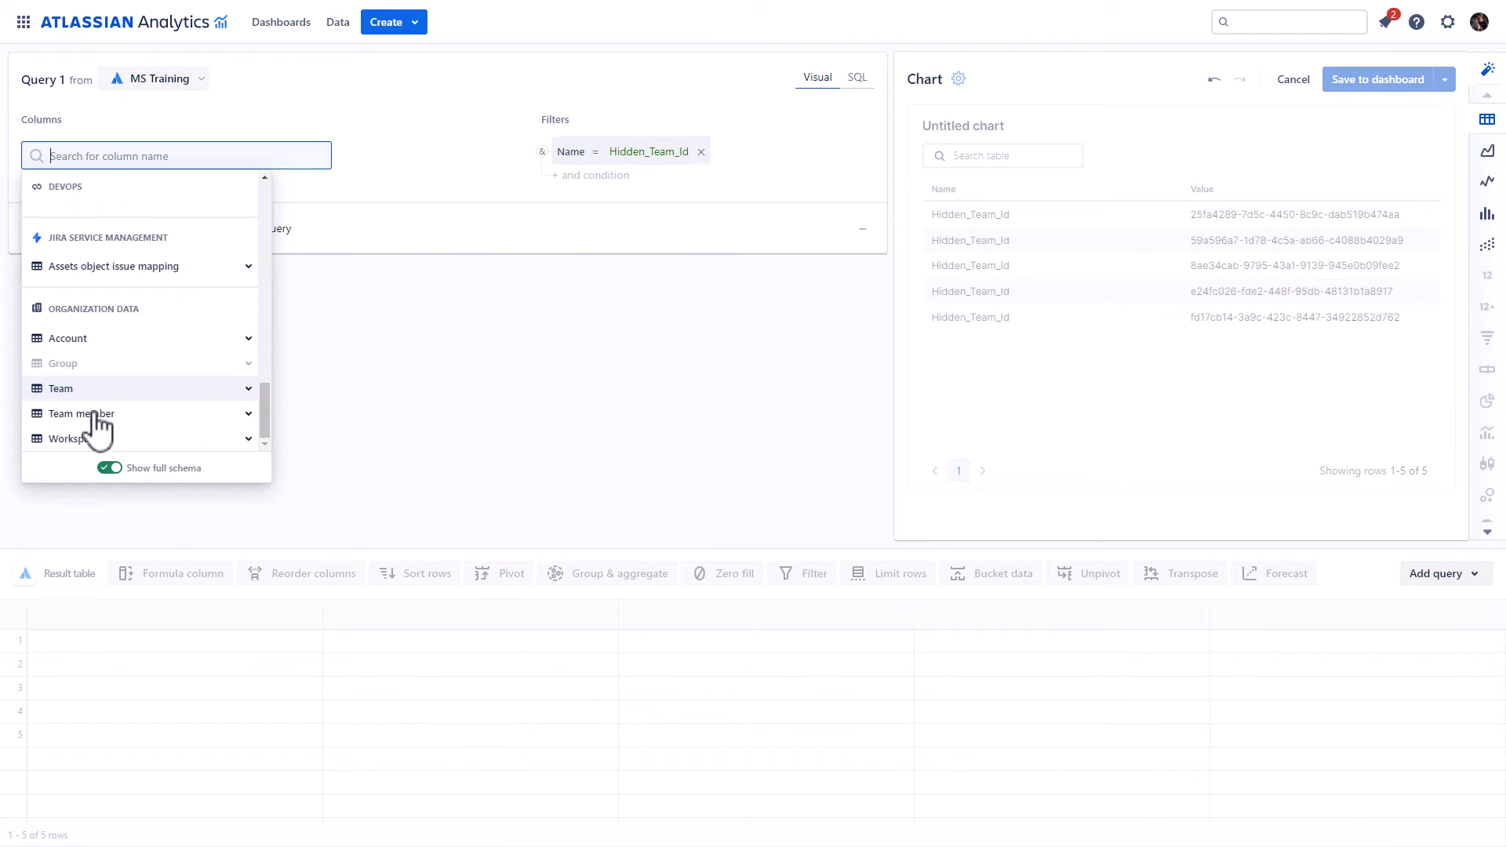
# Query the Team table's Team ID and Name columns for names like %MST%, ignoring case.
pyautogui.click(86, 388)
pyautogui.click(78, 357)
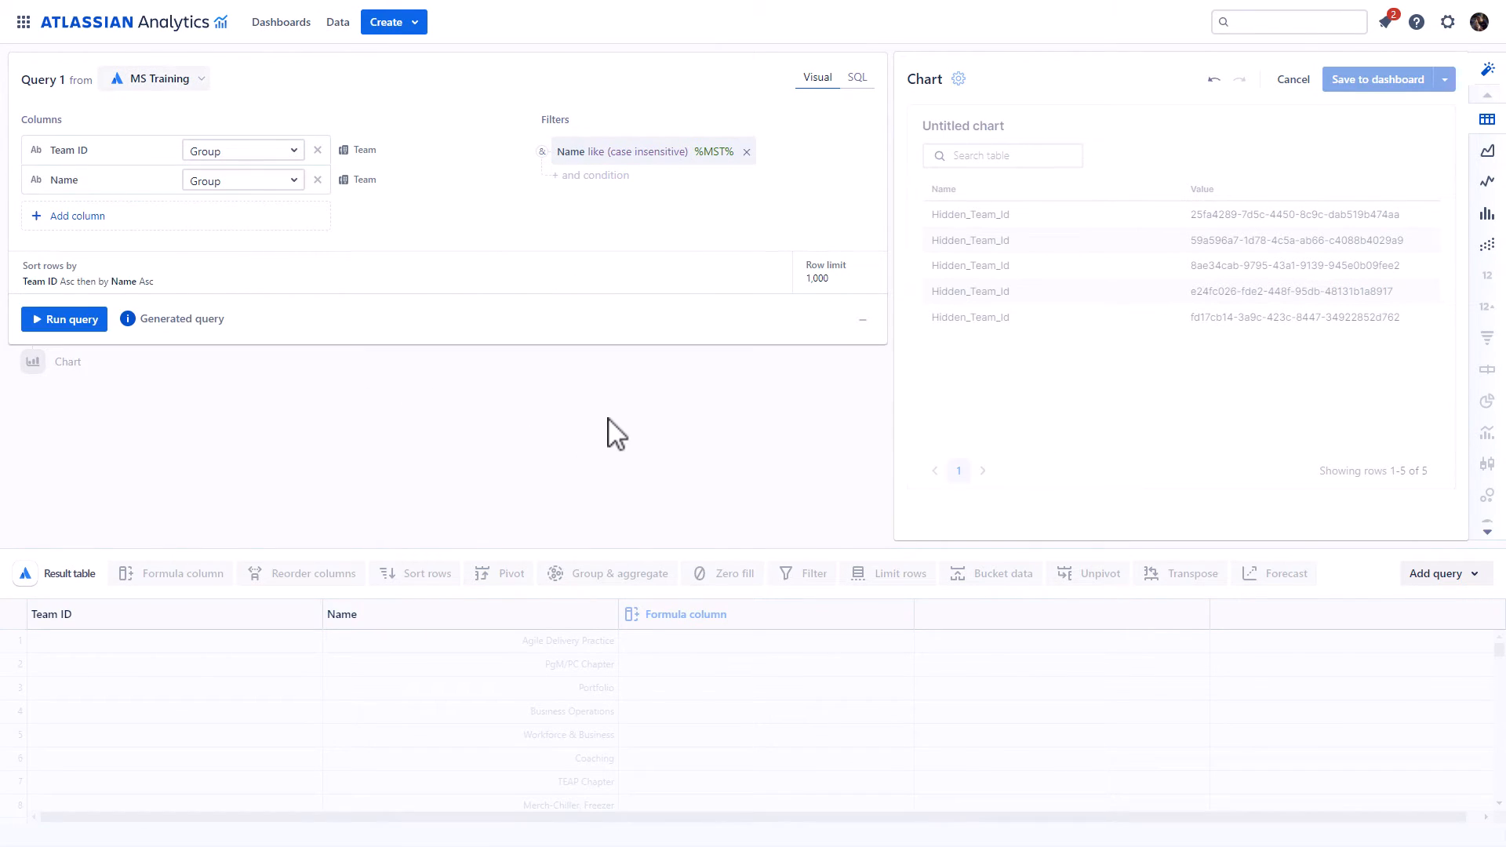
pyautogui.click(91, 319)
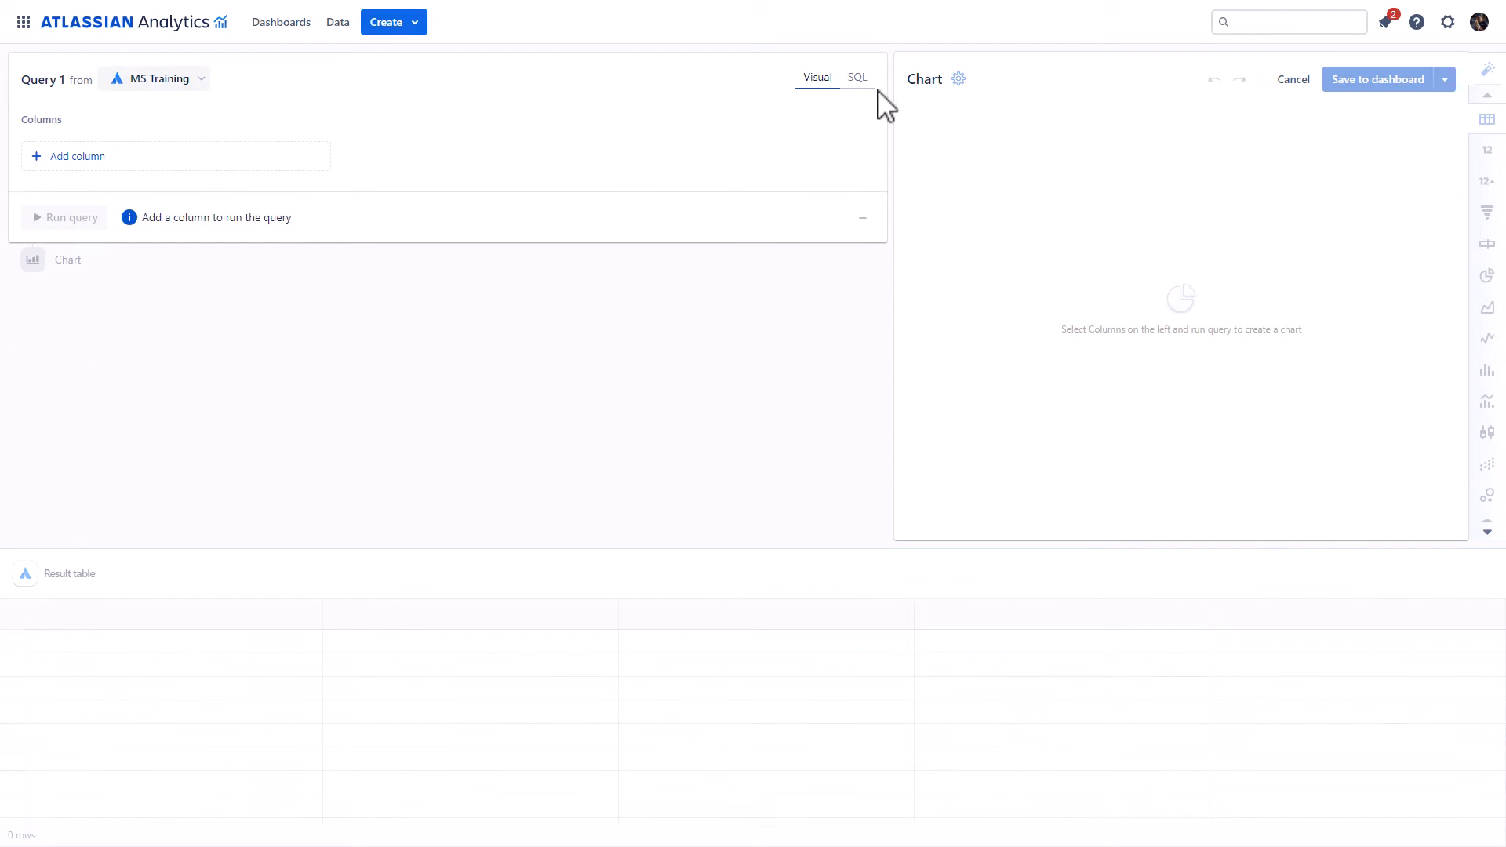
# Run a SQL query returning `issue_id` as `Issue ID` and `value` as `Hidden_Team_Id` from `jira_issue_field` where `name` = 'Hidden_Team_Id'.
pyautogui.click(855, 77)
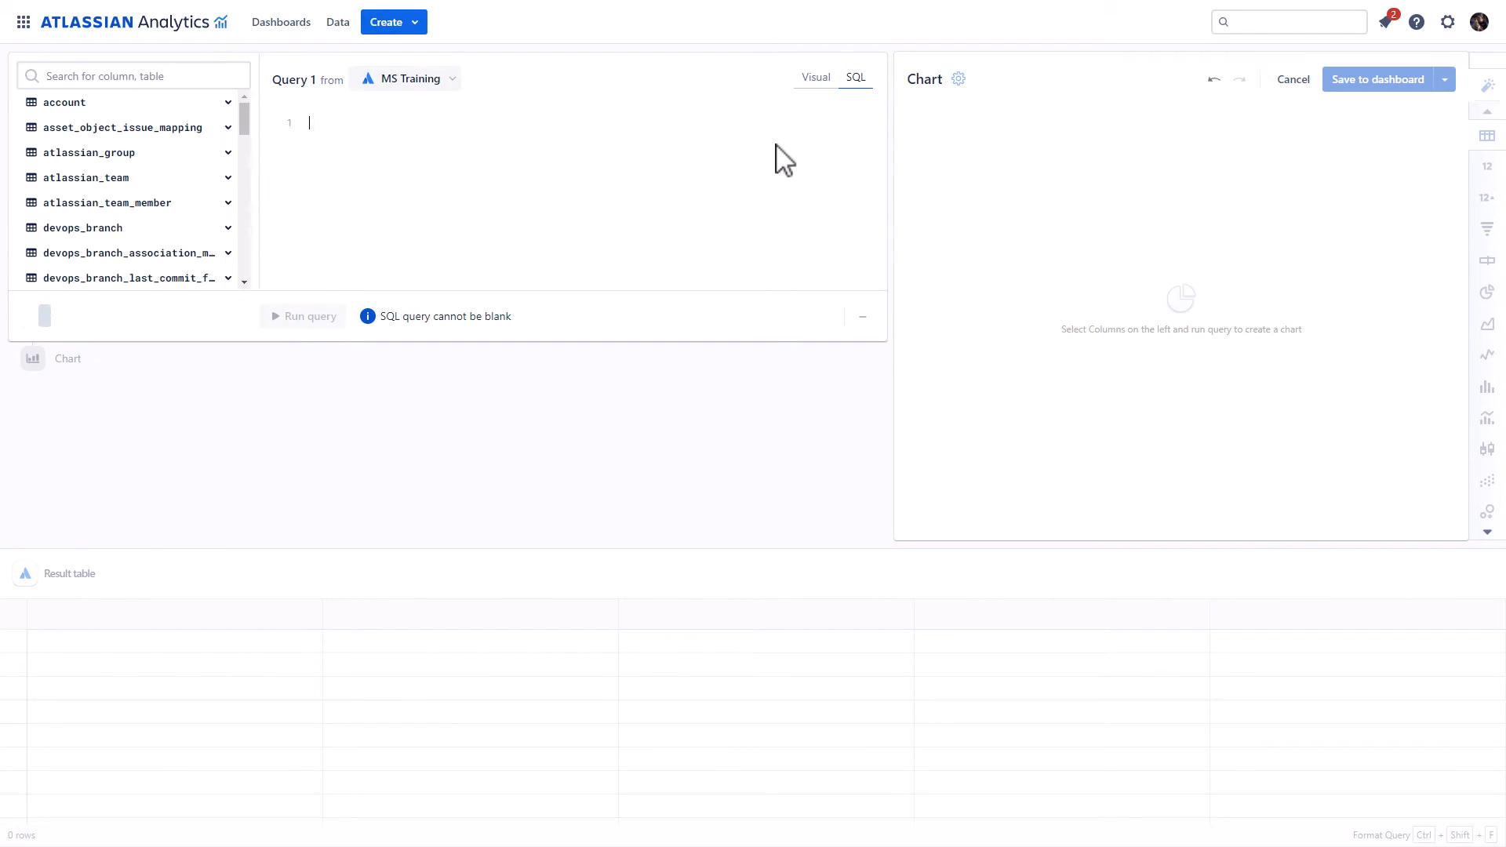
pyautogui.write("SELECT `Issue field`.`issue_id` AS `Issue ID`,        `Issue field`.`value` AS `Hidden_Team_Id` FROM `jira_issue_field` AS `Issue field` WHERE `Issue field`.`name` = 'Hidden_Team_Id'")
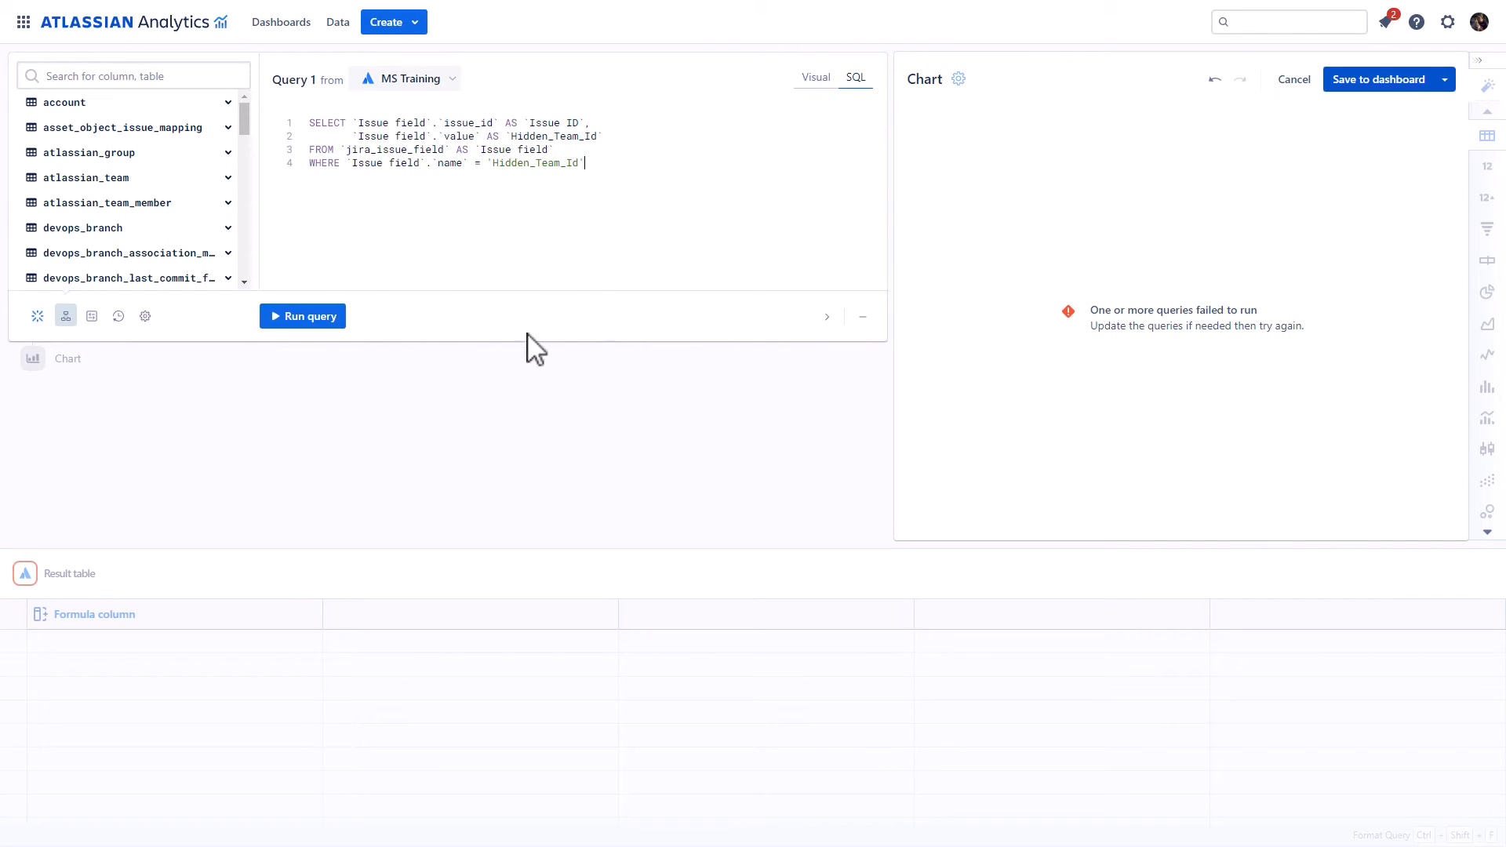
pyautogui.click(299, 318)
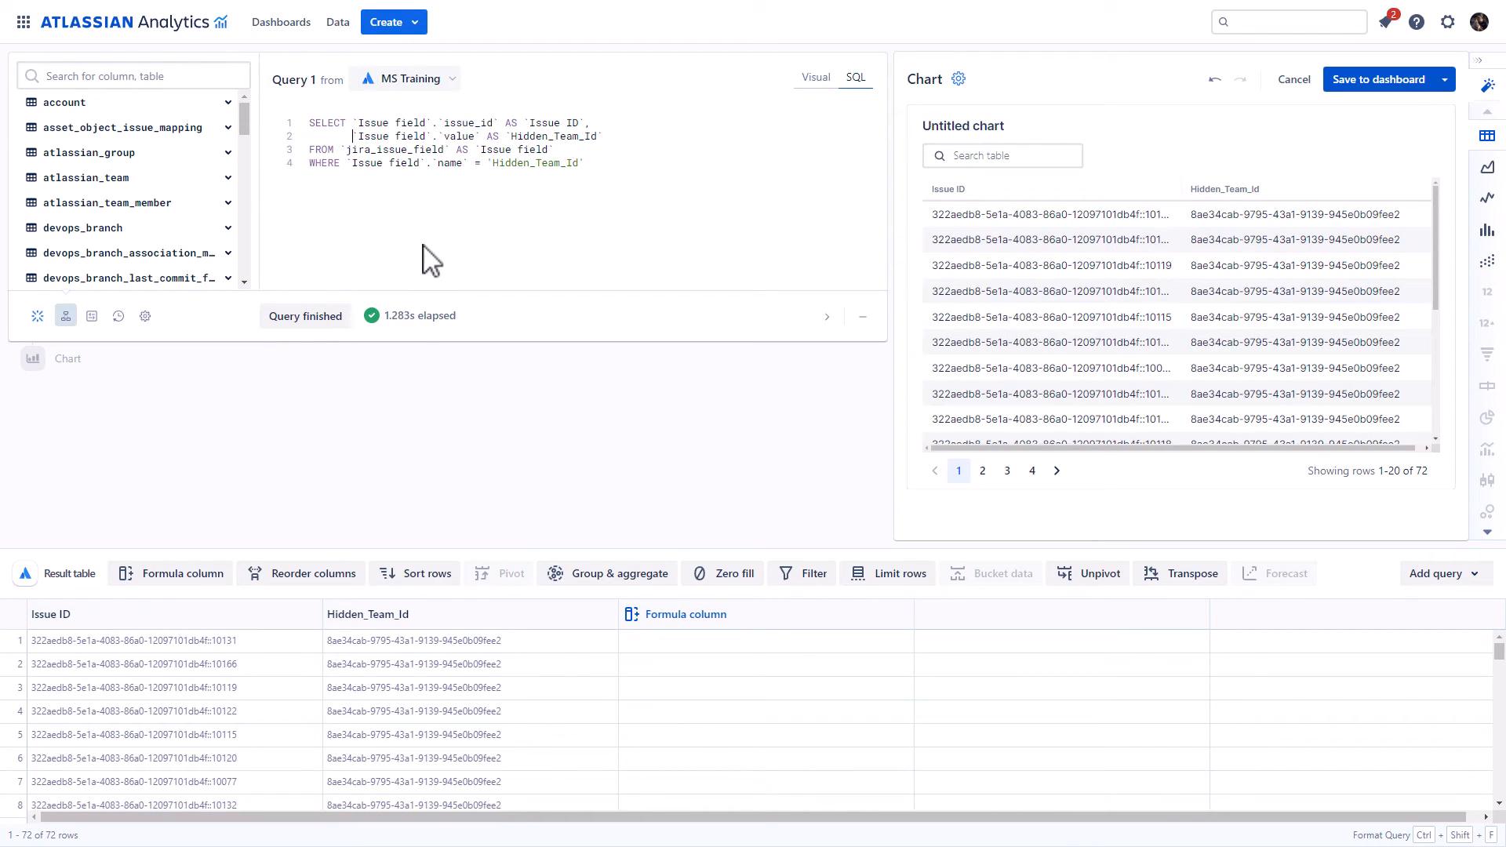
# Replace the selected value expression with CONCAT('ari:cloud:identity::team/', `Issue field`.`value`) and rerun the query.
pyautogui.hotkey('shift', 'Right')
pyautogui.hotkey('shift', 'Right')
pyautogui.hotkey('shift', 'Right')
pyautogui.hotkey('shift', 'Right')
pyautogui.hotkey('shift', 'Right')
pyautogui.hotkey('shift', 'Right')
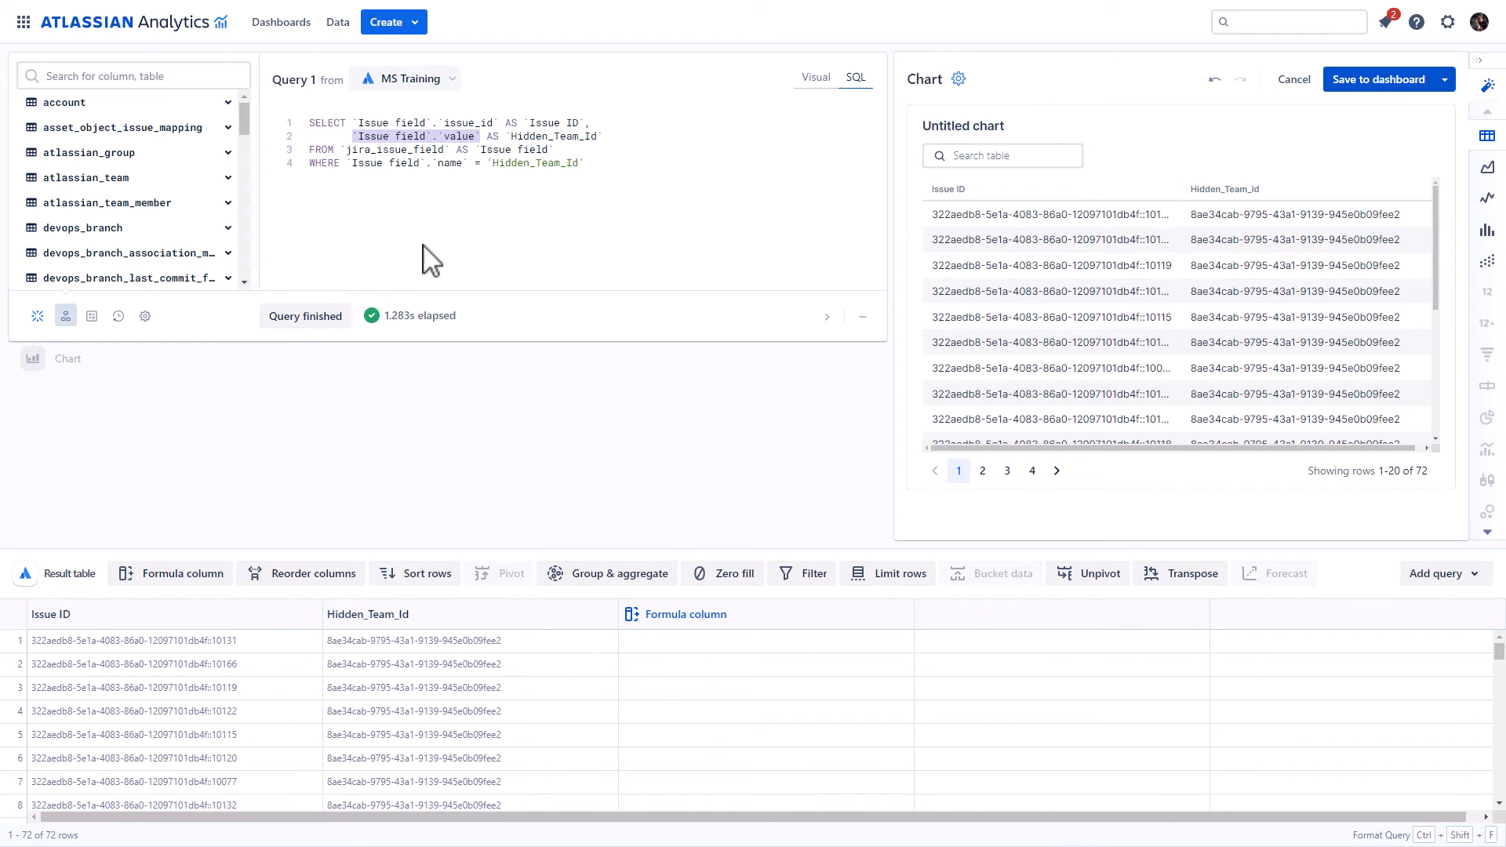
pyautogui.write("CONCAT('ari:cloud:identity::team/', `Issue field`.`value`)")
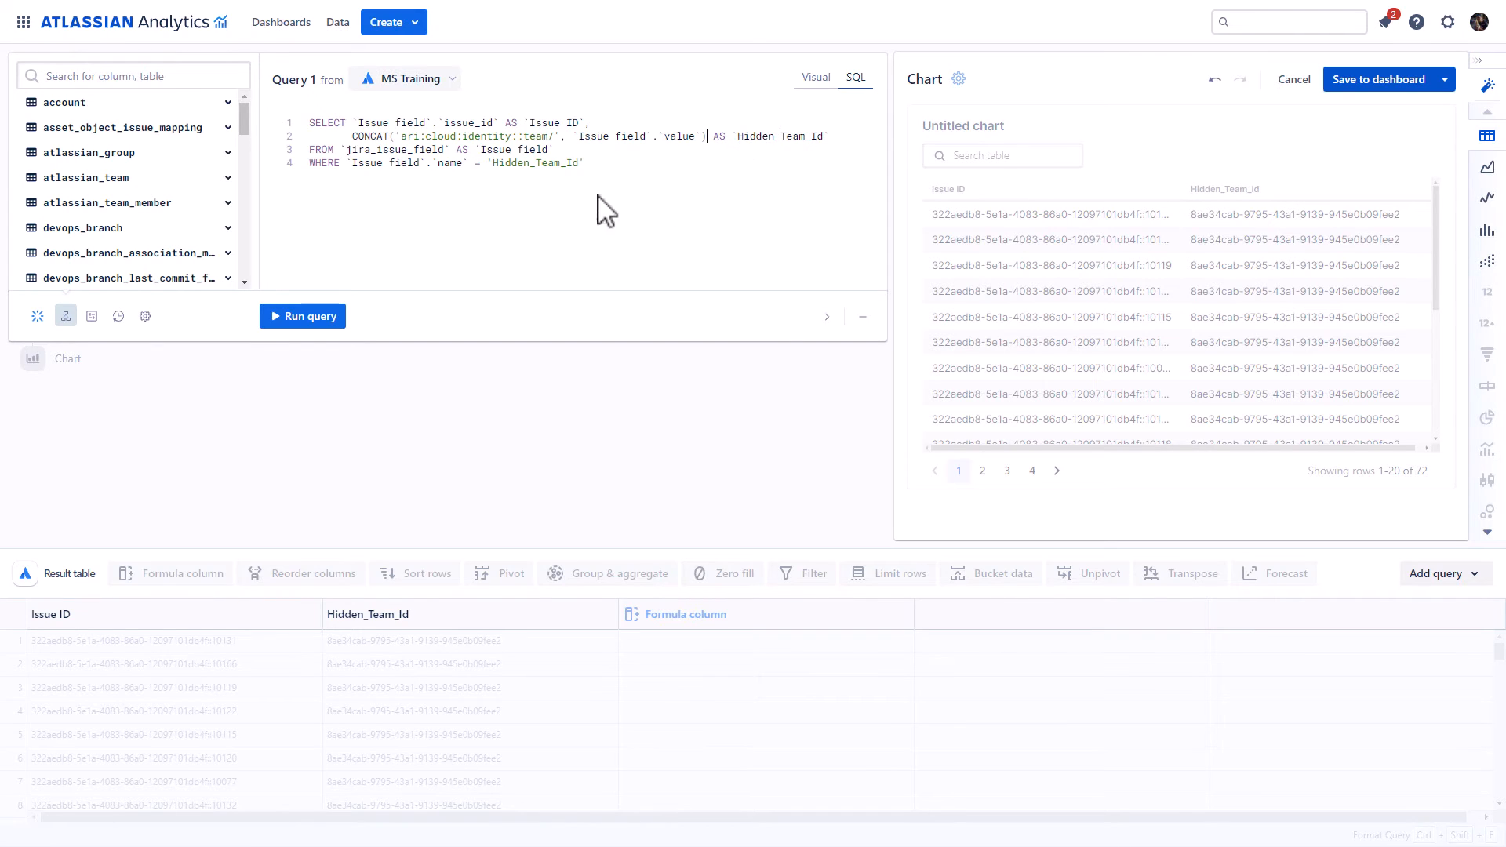
pyautogui.click(302, 316)
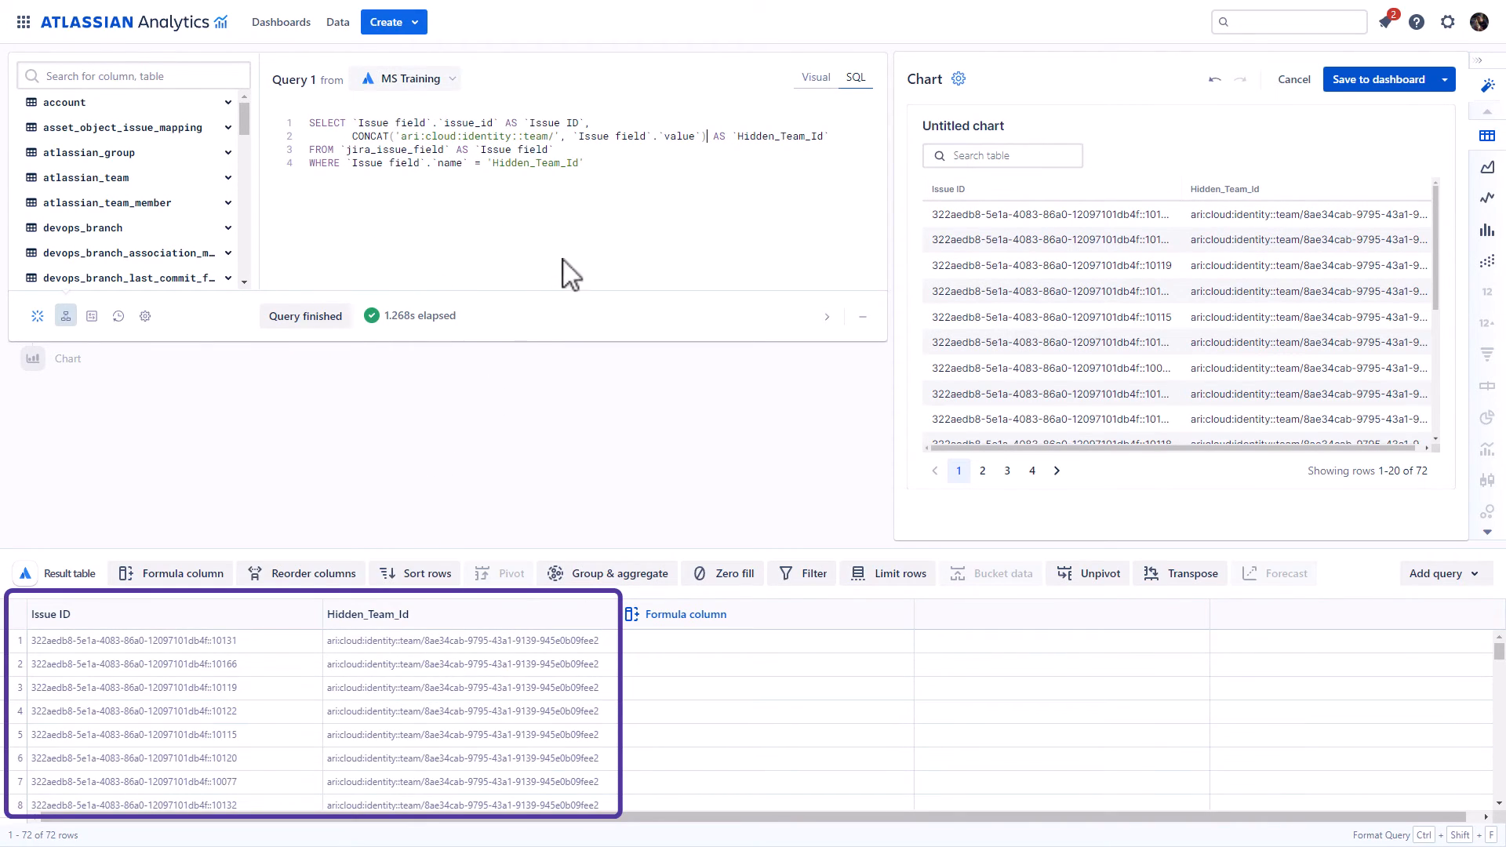
# Copy the entire SQL query and open the schema of the MS Training data source.
pyautogui.moveTo(587, 163); pyautogui.dragTo(305, 80)
pyautogui.hotkey('ctrl', 'c')
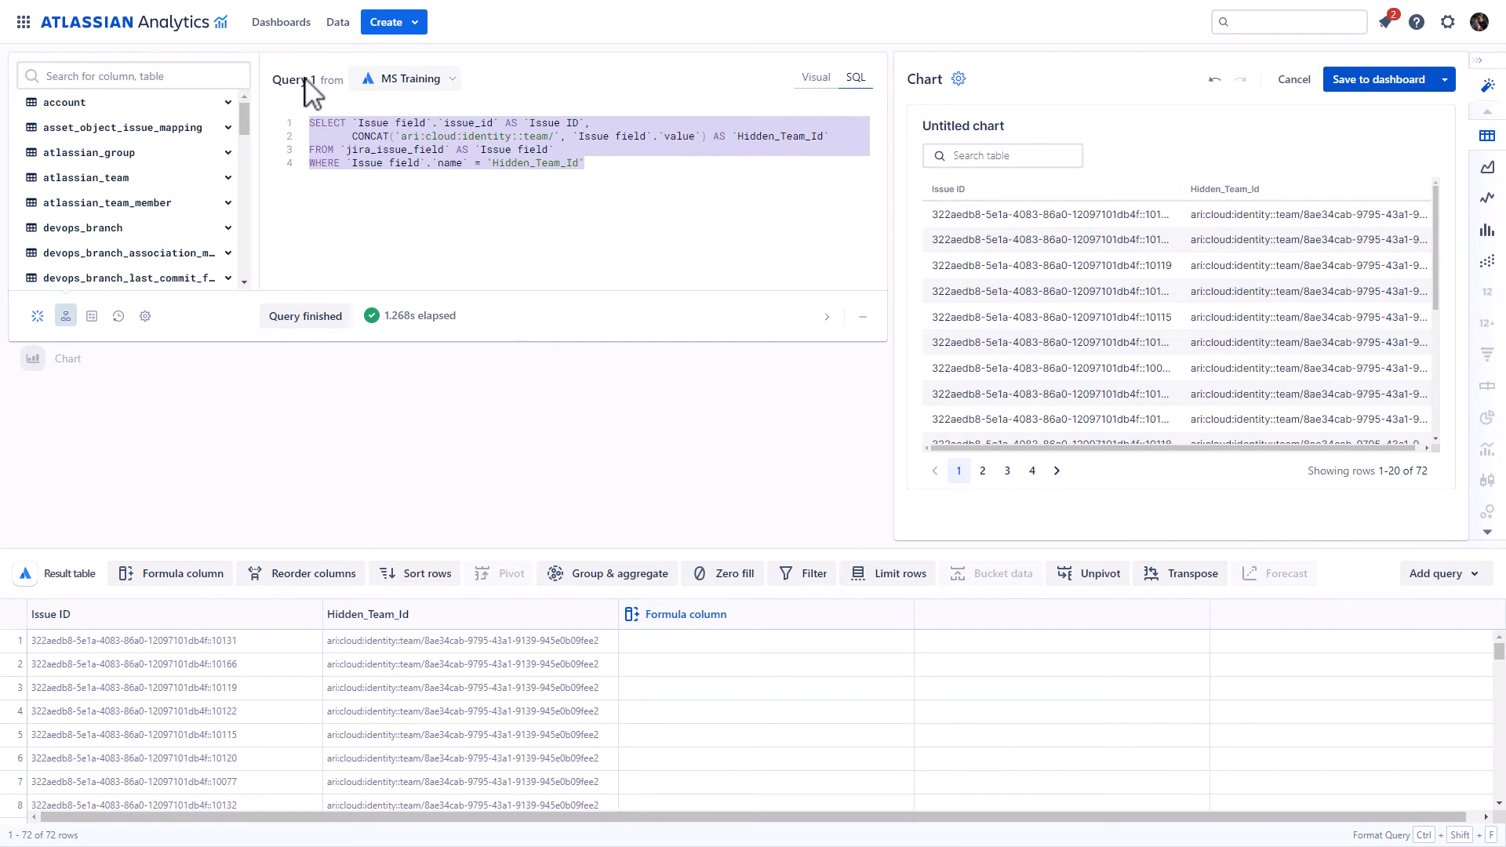
pyautogui.click(357, 79)
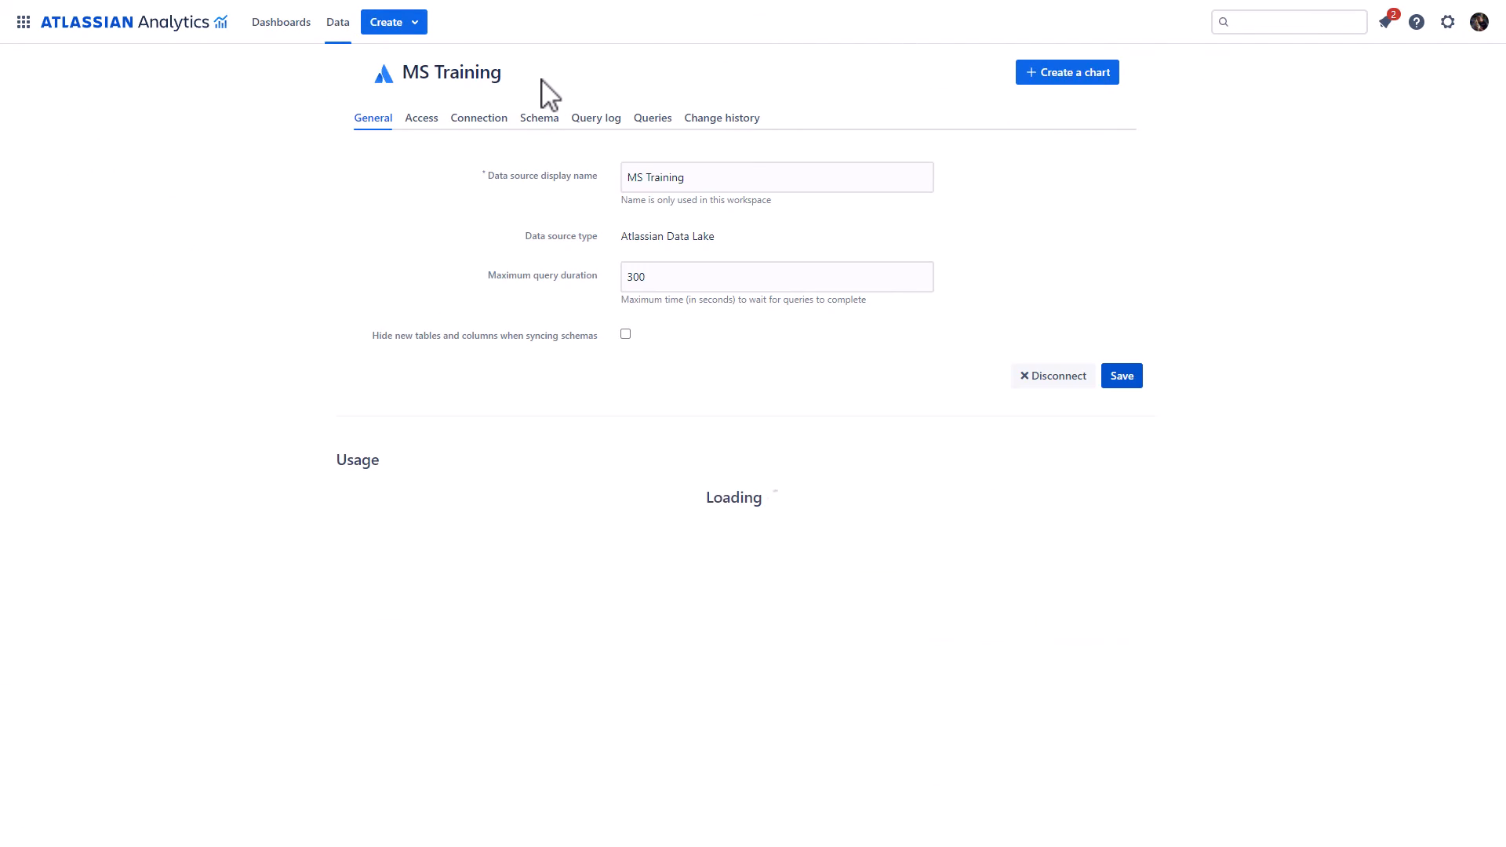
pyautogui.click(541, 125)
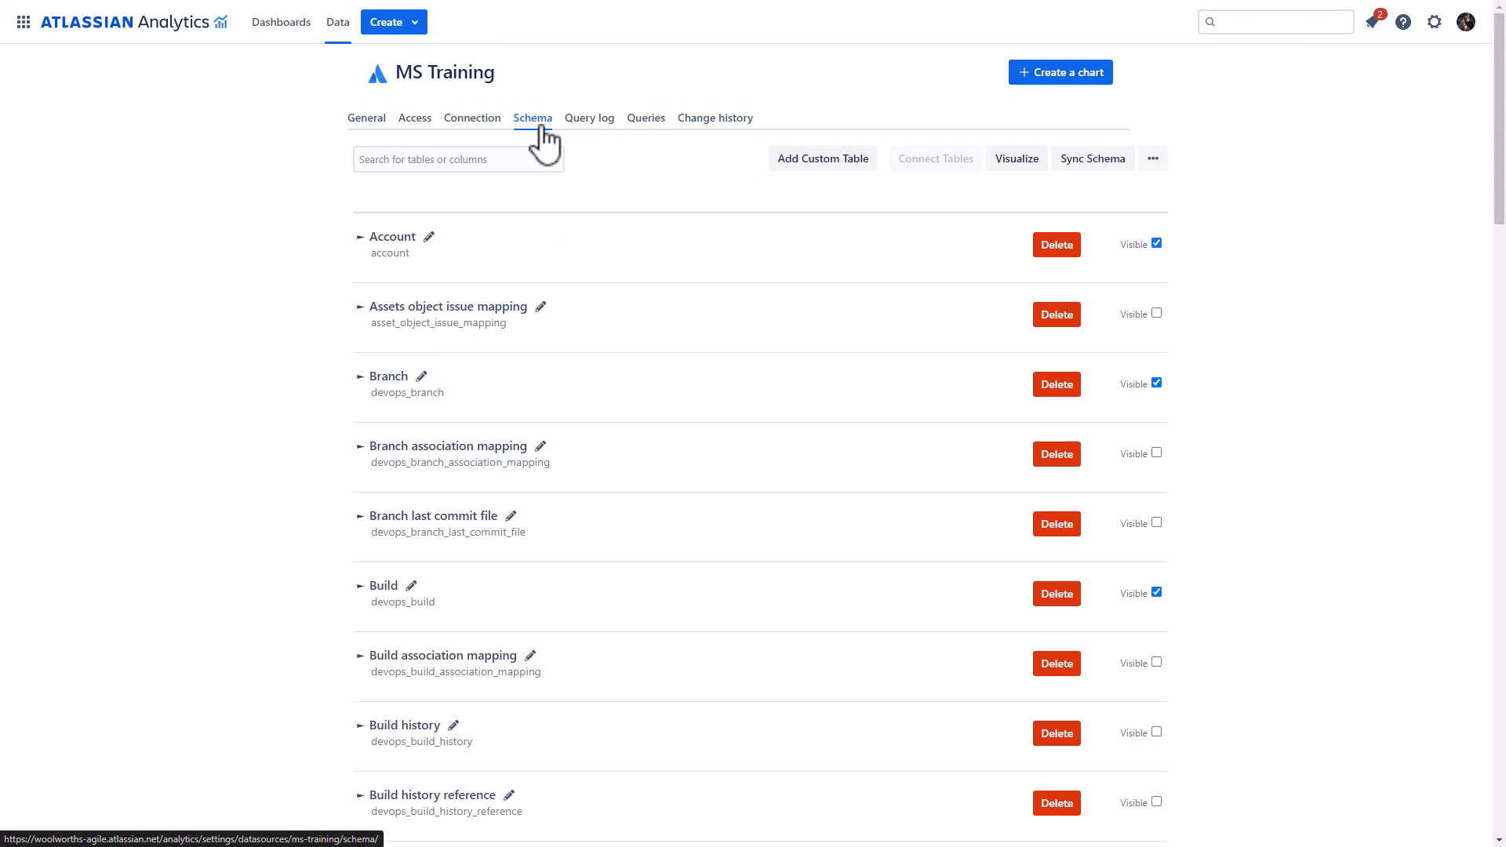
# Add a custom table named view_Team_Id to the schema using the copied SQL query.
pyautogui.click(831, 176)
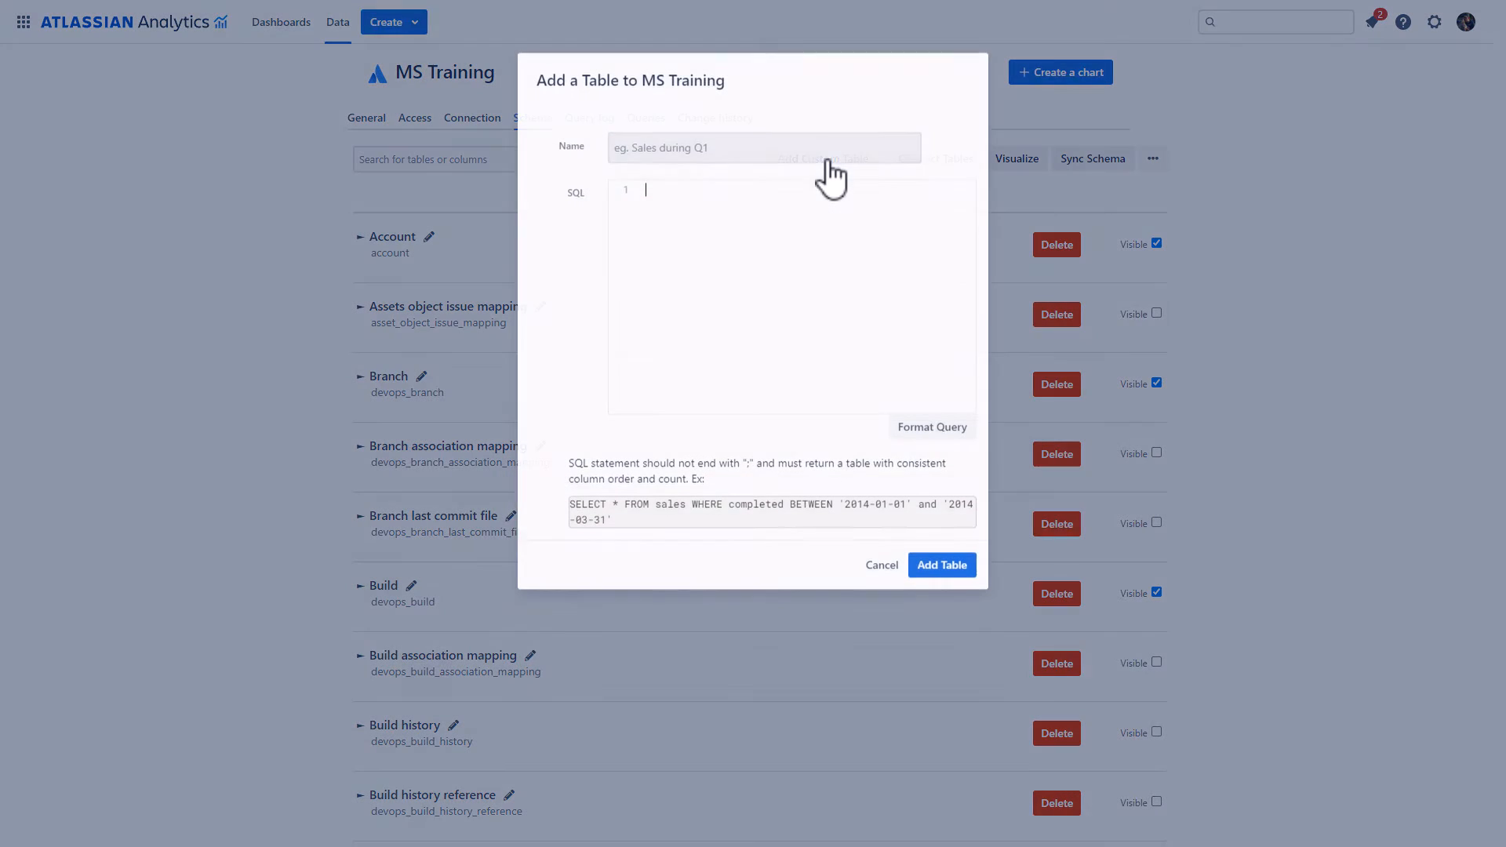
pyautogui.click(705, 191)
pyautogui.hotkey('ctrl', 'v')
pyautogui.click(722, 143)
pyautogui.write('view_Team_id')
pyautogui.write('I')
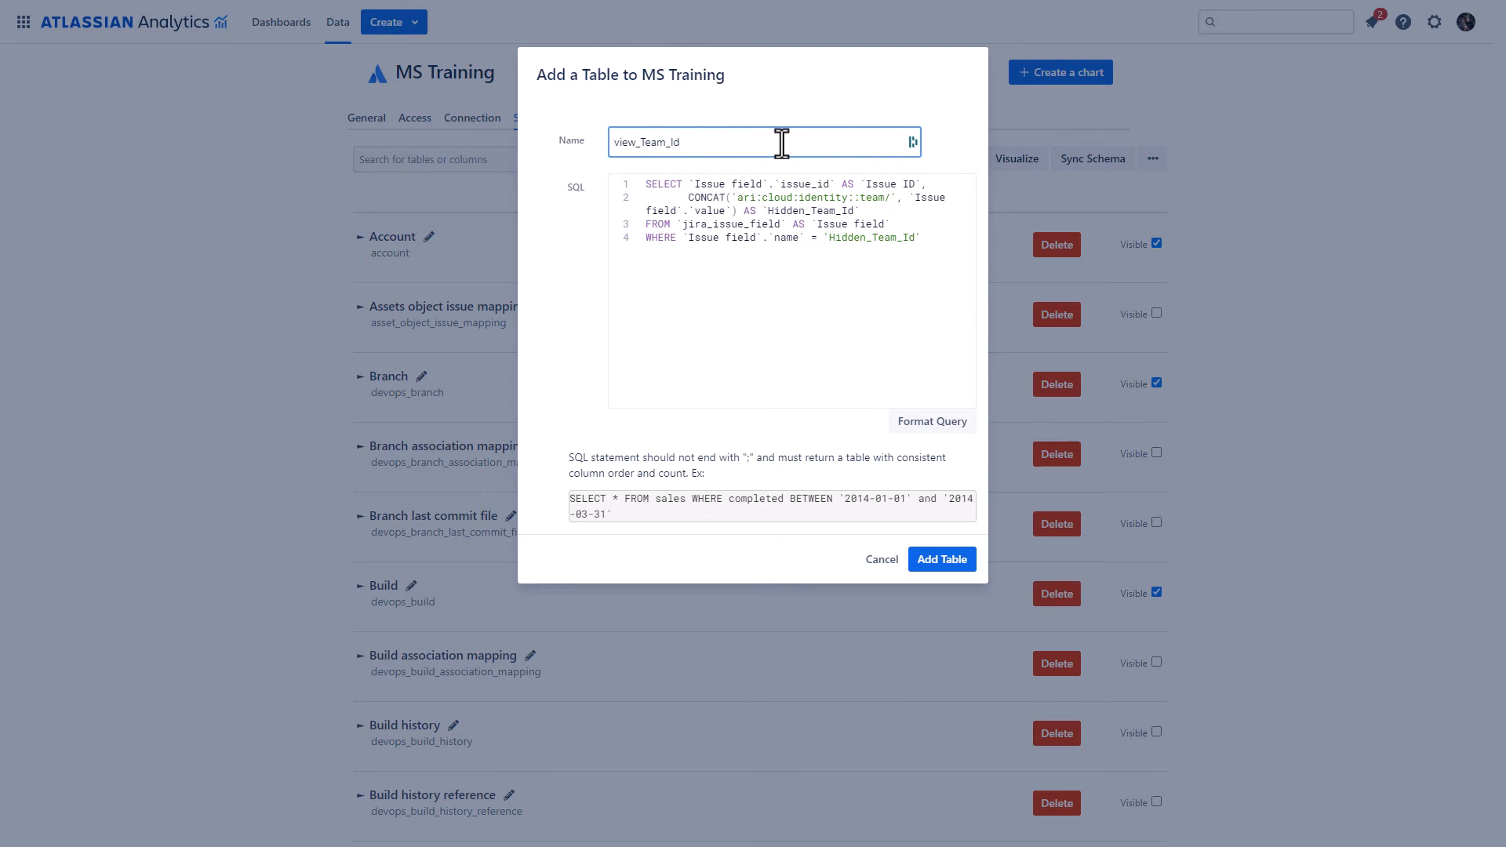
pyautogui.moveTo(781, 143); pyautogui.dragTo(555, 152)
pyautogui.click(943, 560)
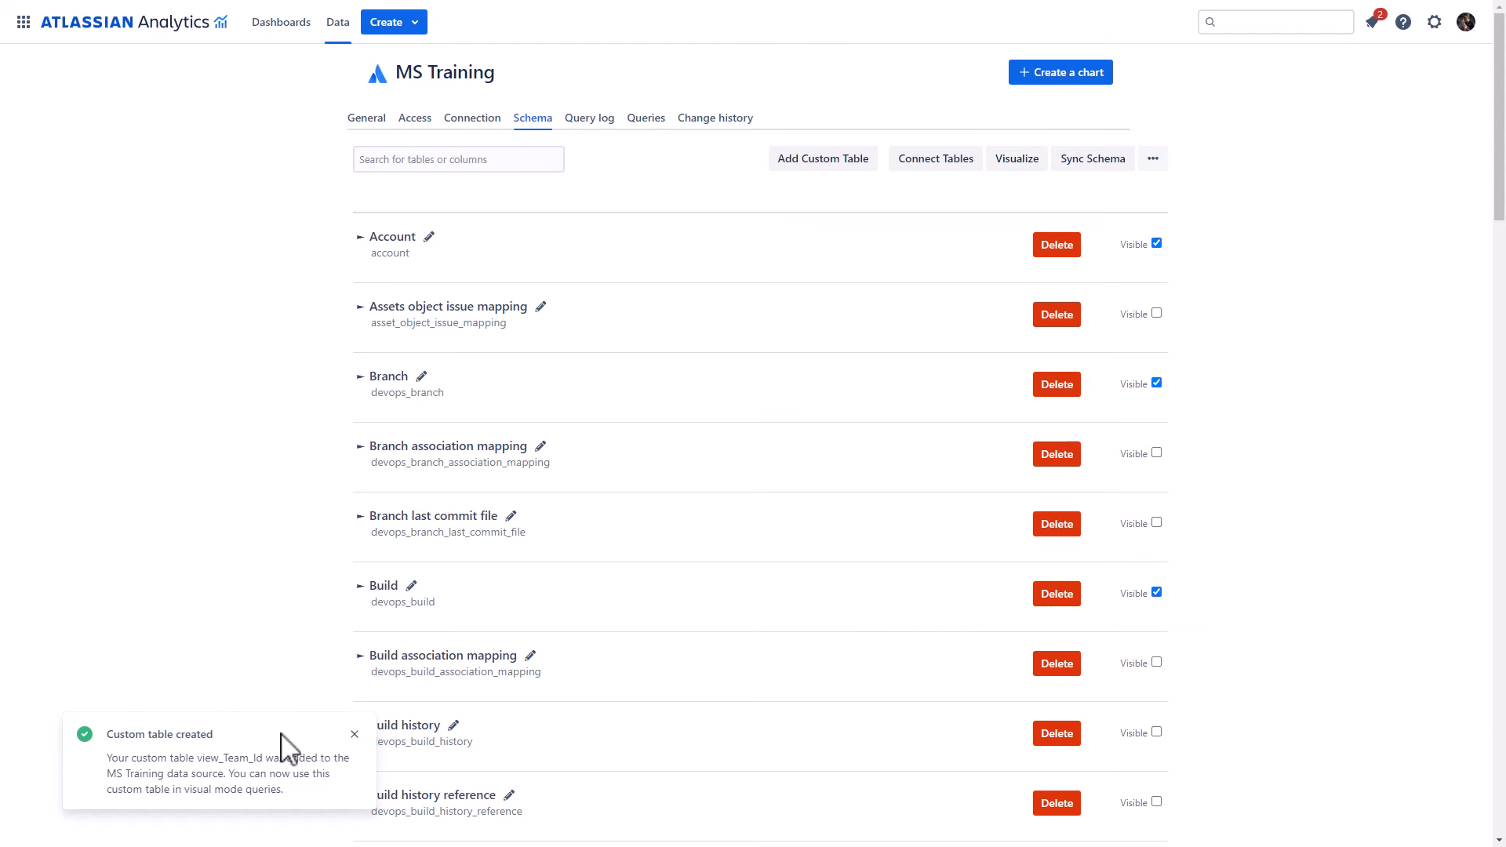
pyautogui.click(354, 735)
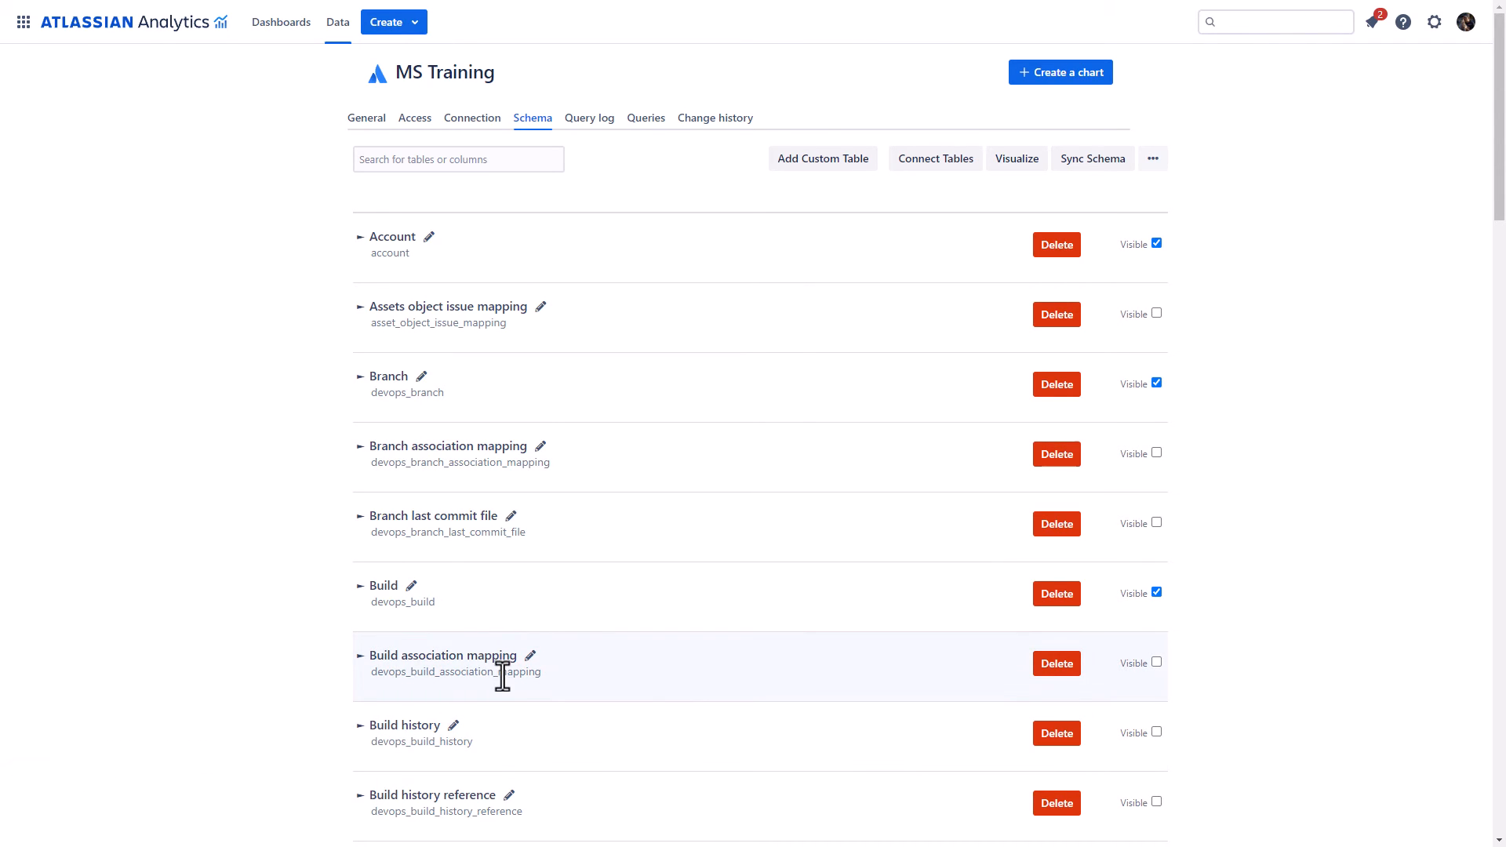
# Link the Hidden_Team_Id column of view_Team_Id to atlassian_team's team_id as a foreign key with a Left Outer Join.
pyautogui.scroll(-20, 502, 662)
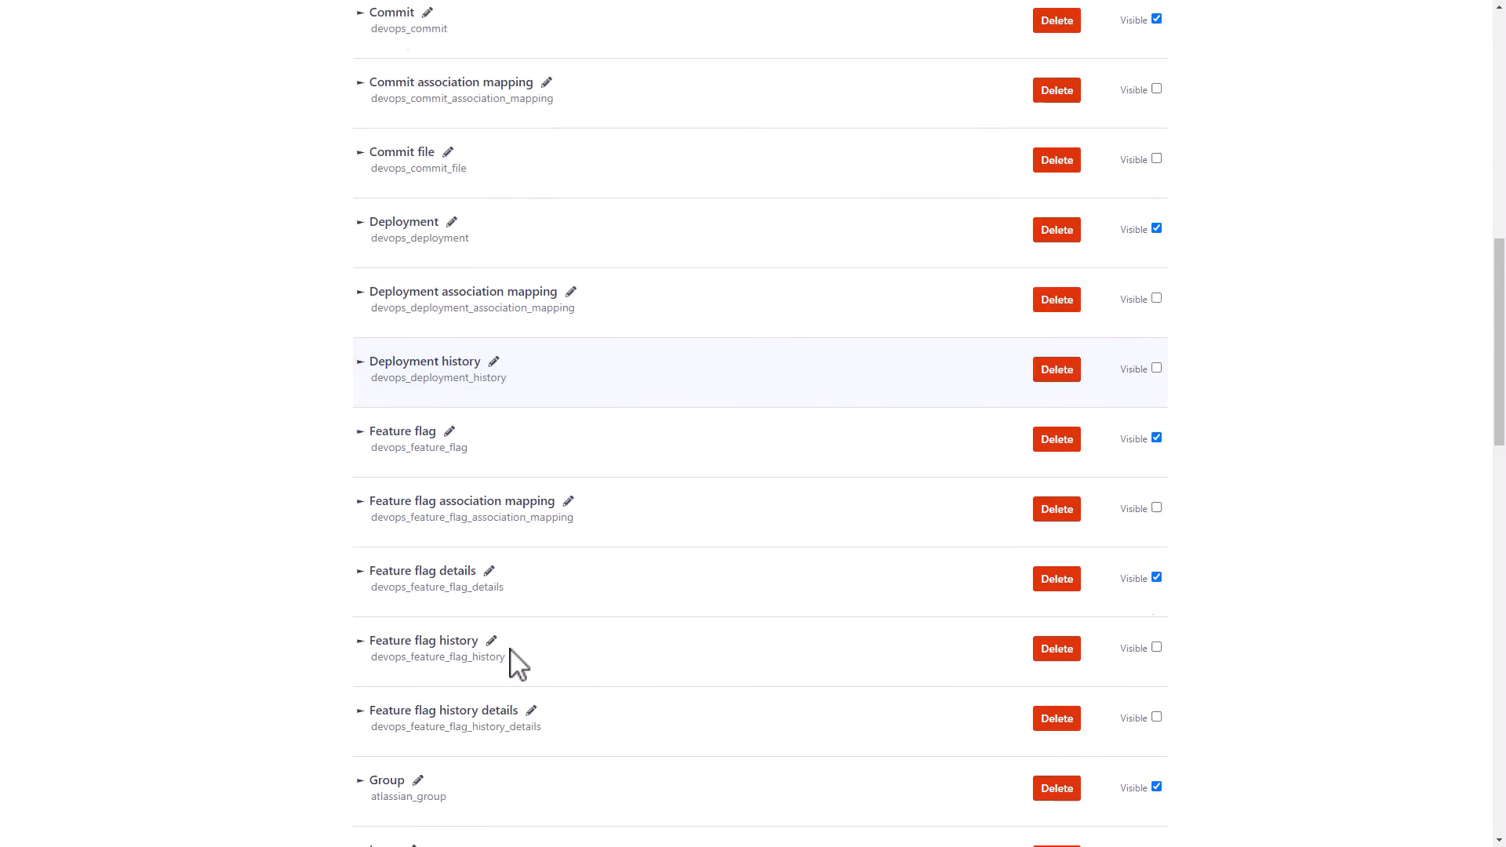
pyautogui.scroll(-6, 518, 670)
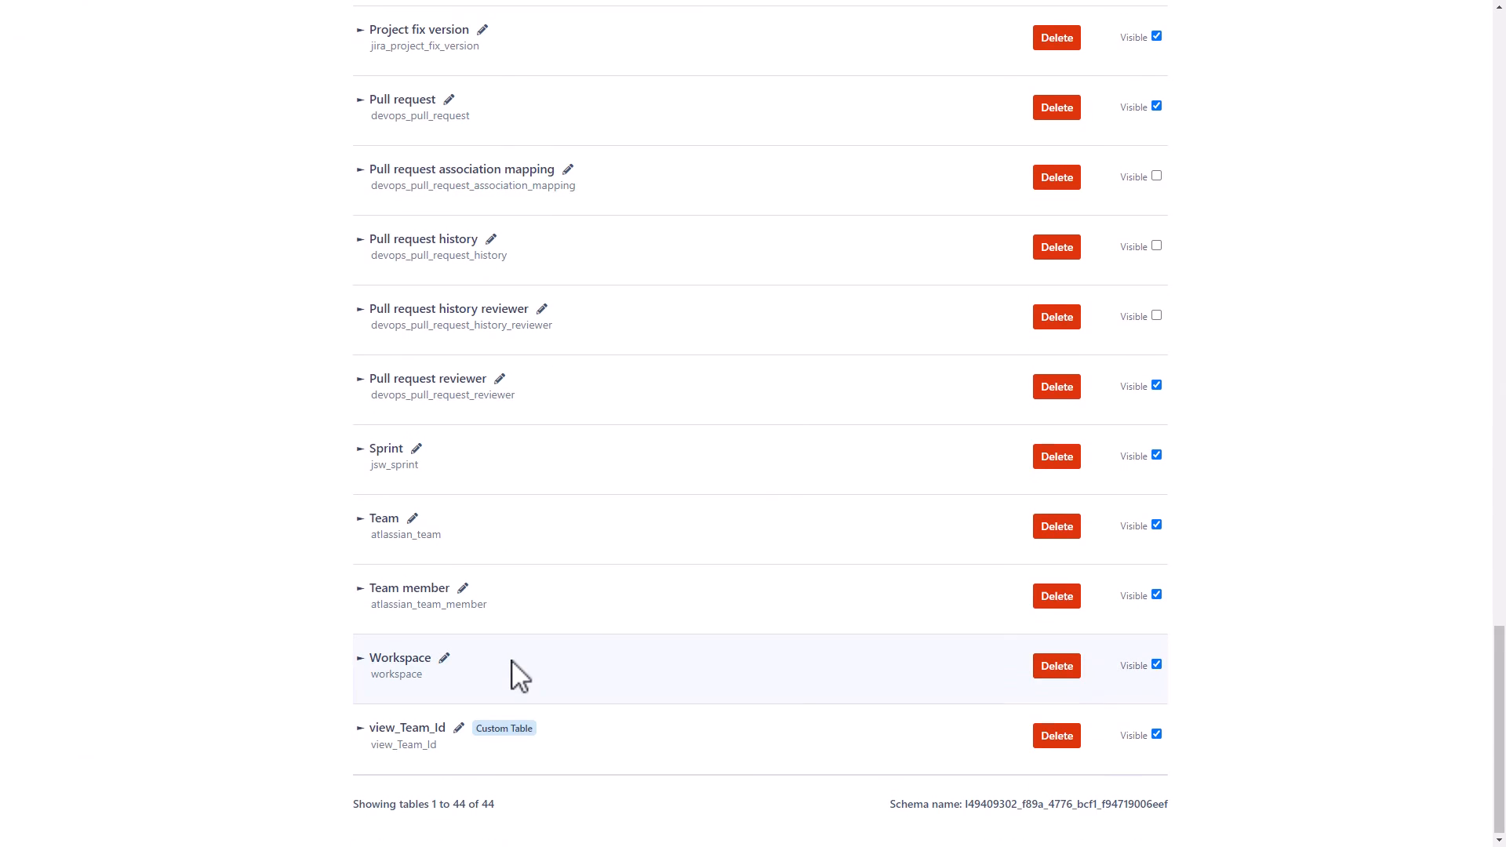
pyautogui.click(359, 729)
pyautogui.scroll(-2, 361, 733)
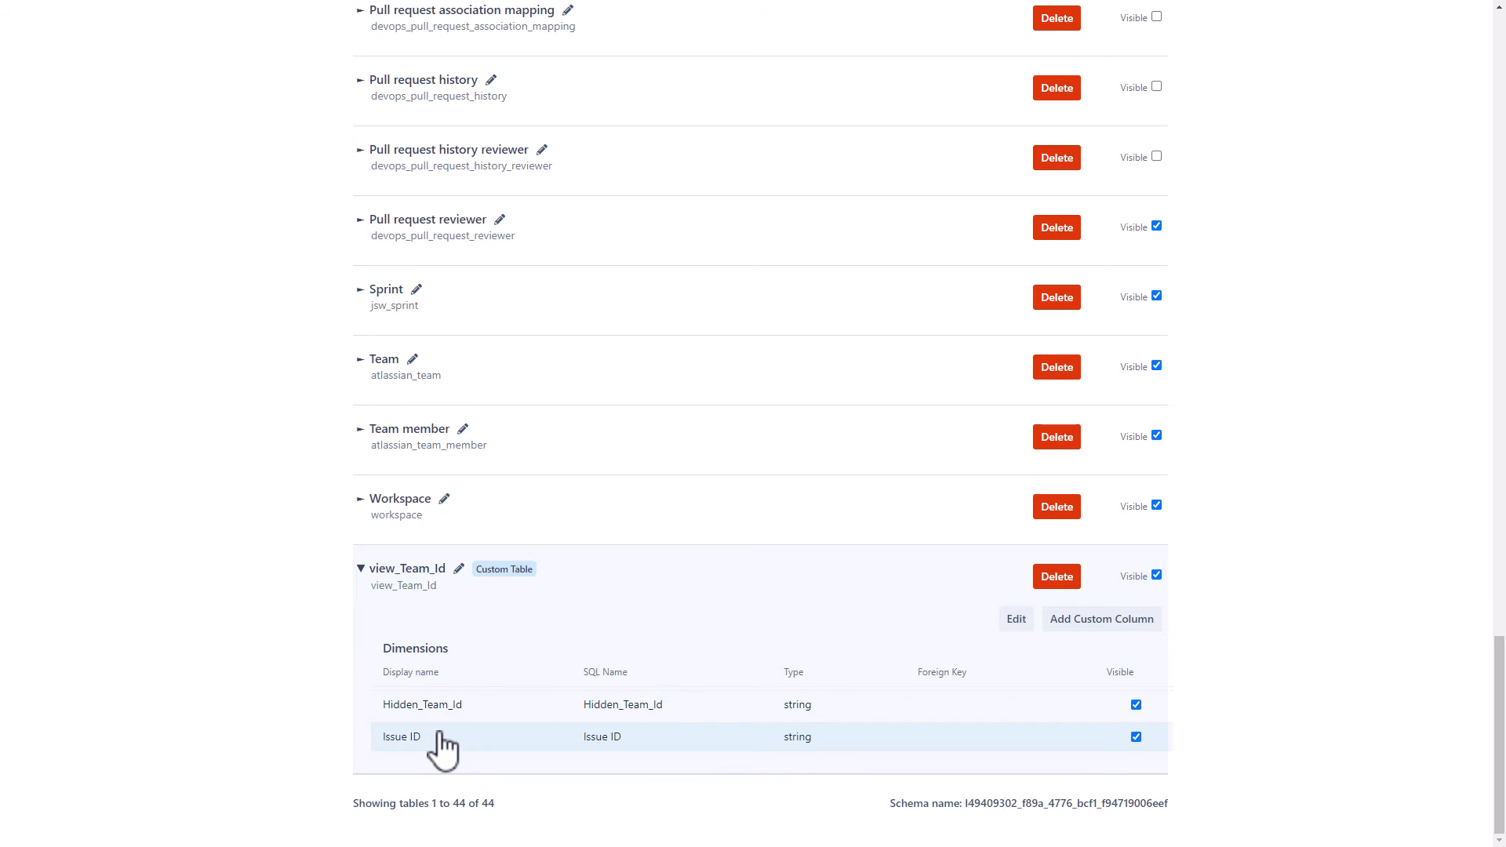
pyautogui.click(465, 706)
pyautogui.scroll(-2, 472, 703)
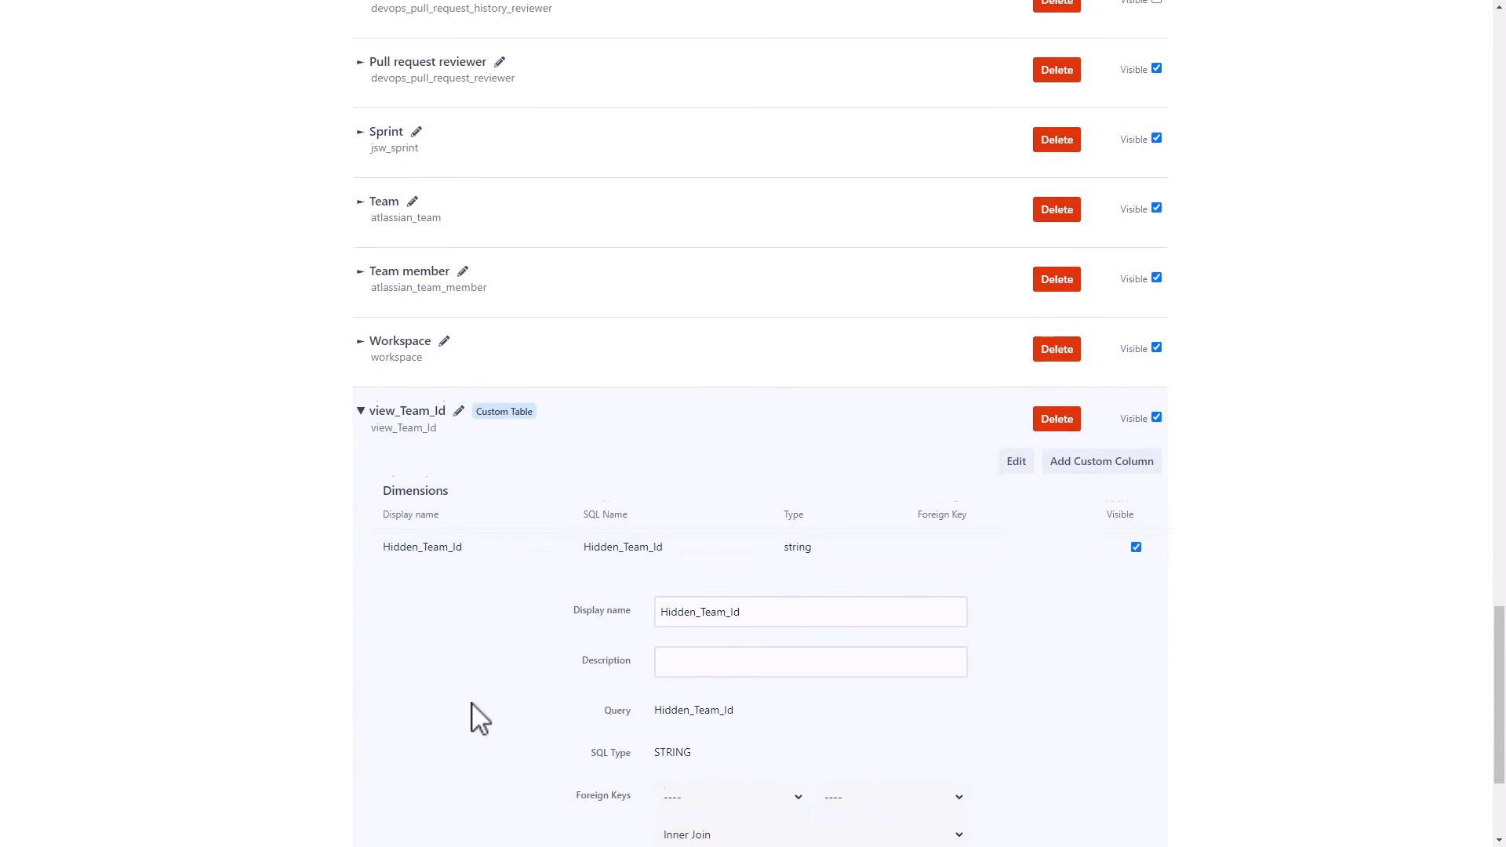
pyautogui.scroll(-2, 480, 718)
pyautogui.click(723, 641)
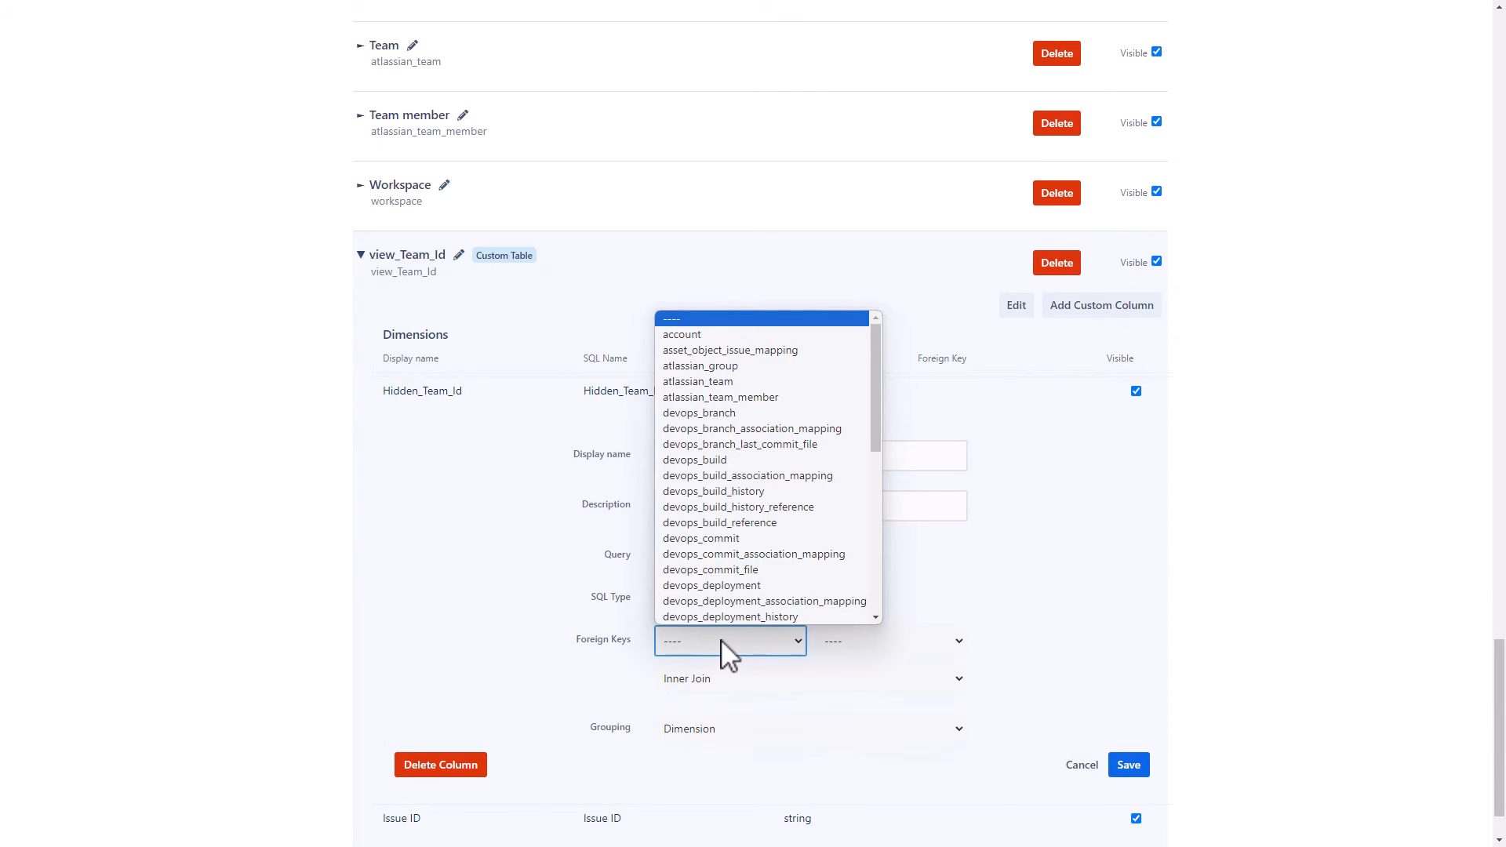
pyautogui.click(708, 384)
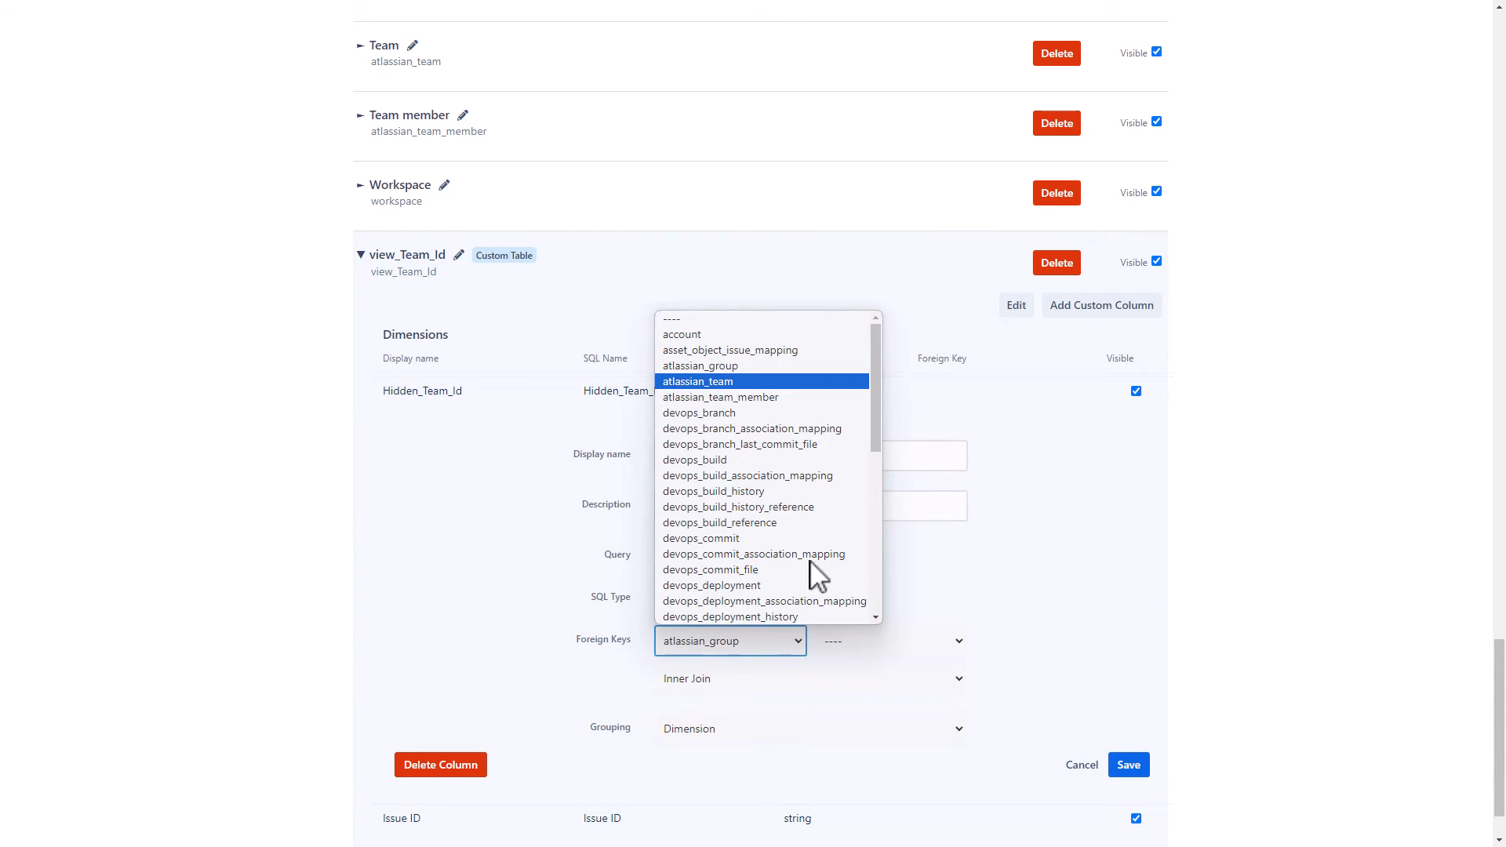
pyautogui.click(891, 641)
pyautogui.click(843, 791)
pyautogui.click(722, 678)
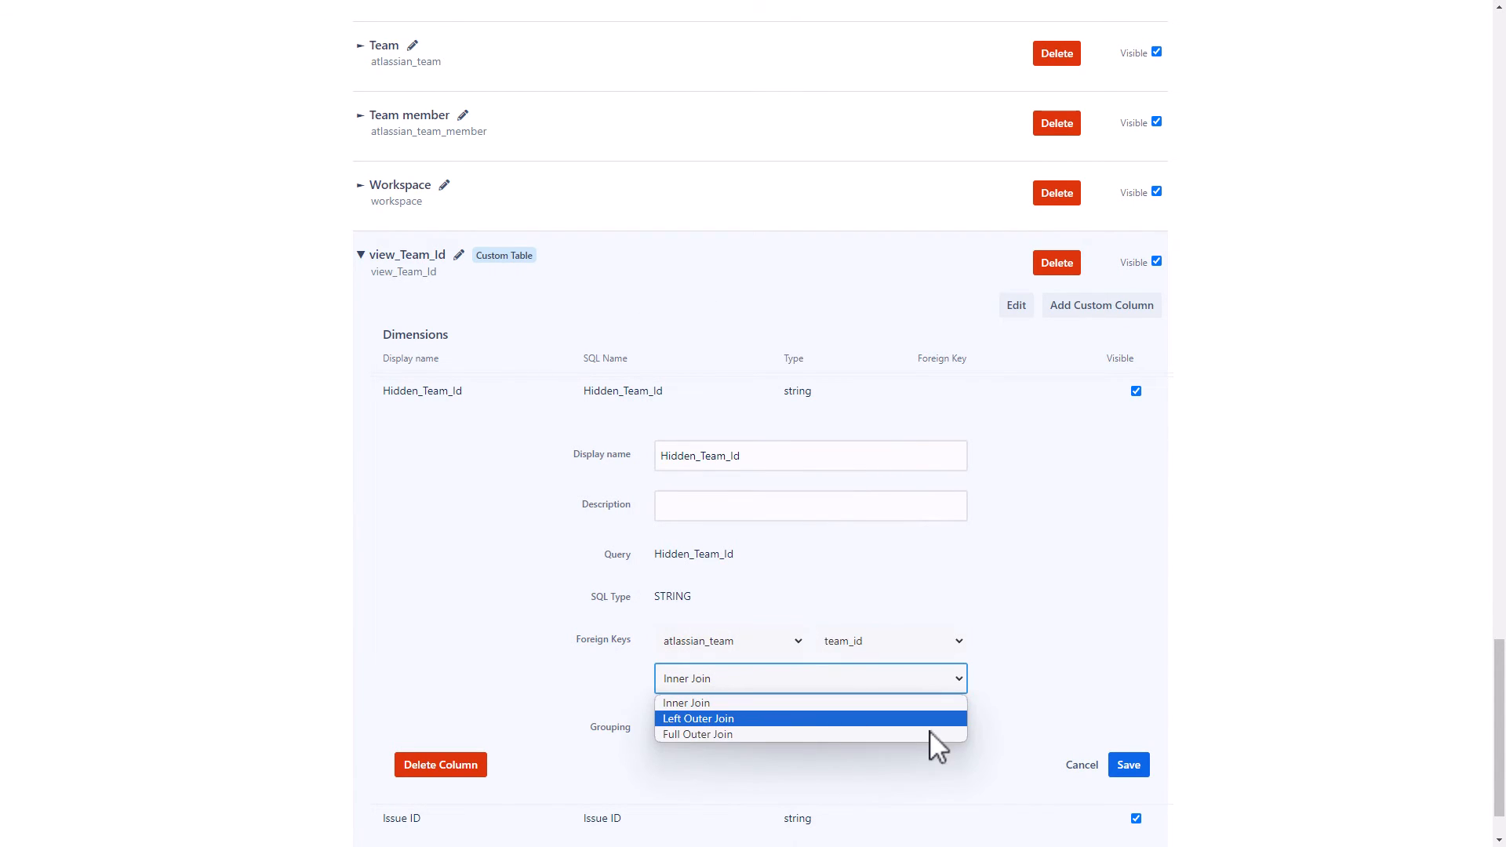
pyautogui.click(914, 713)
# Link the Issue ID column of view_Team_Id to jira_issue's issue_id with a Left Outer Join and save it.
pyautogui.click(730, 673)
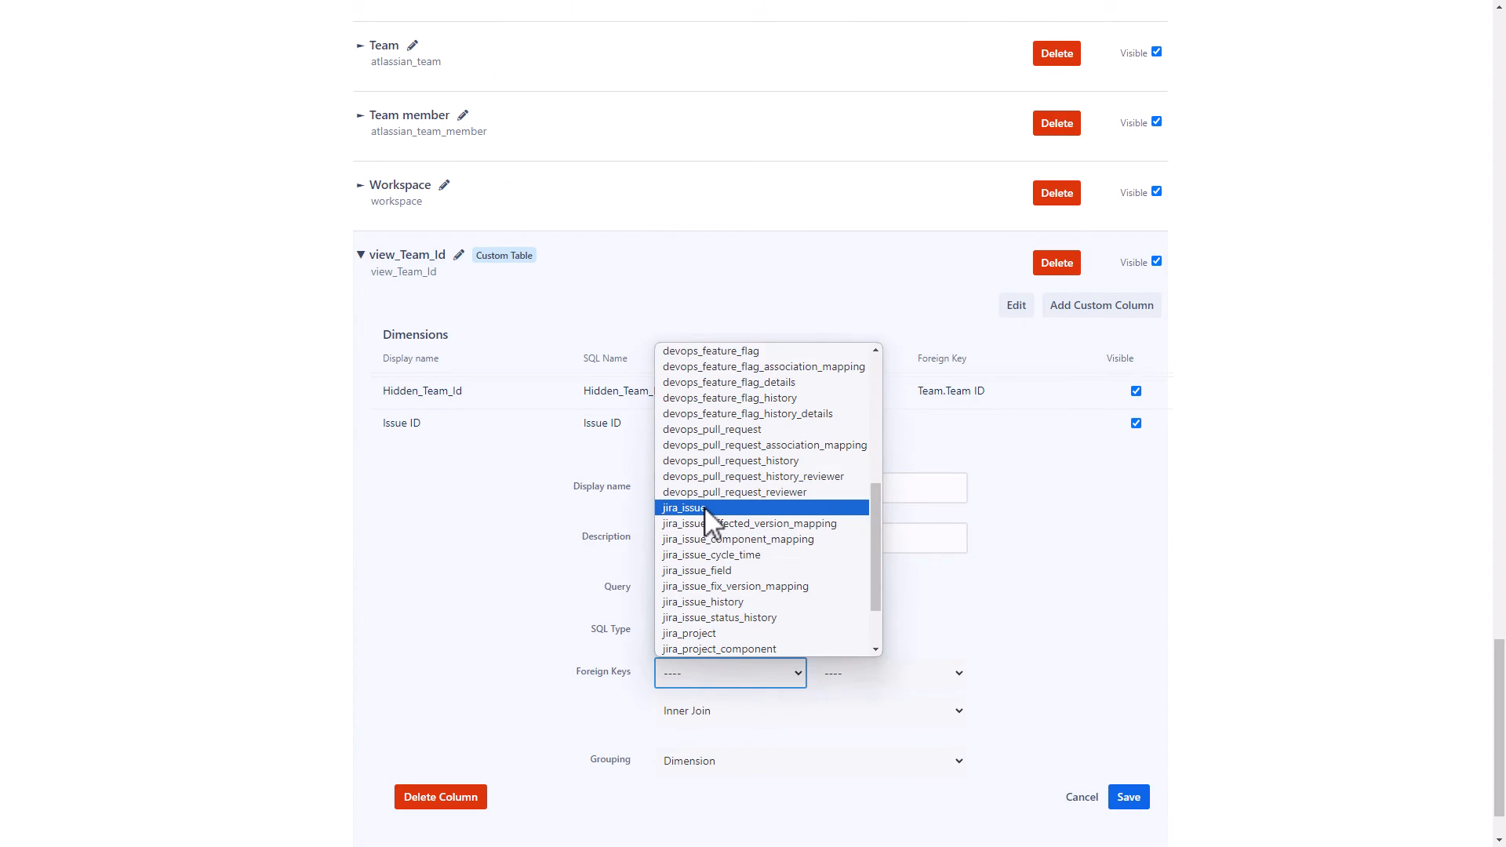
pyautogui.click(704, 507)
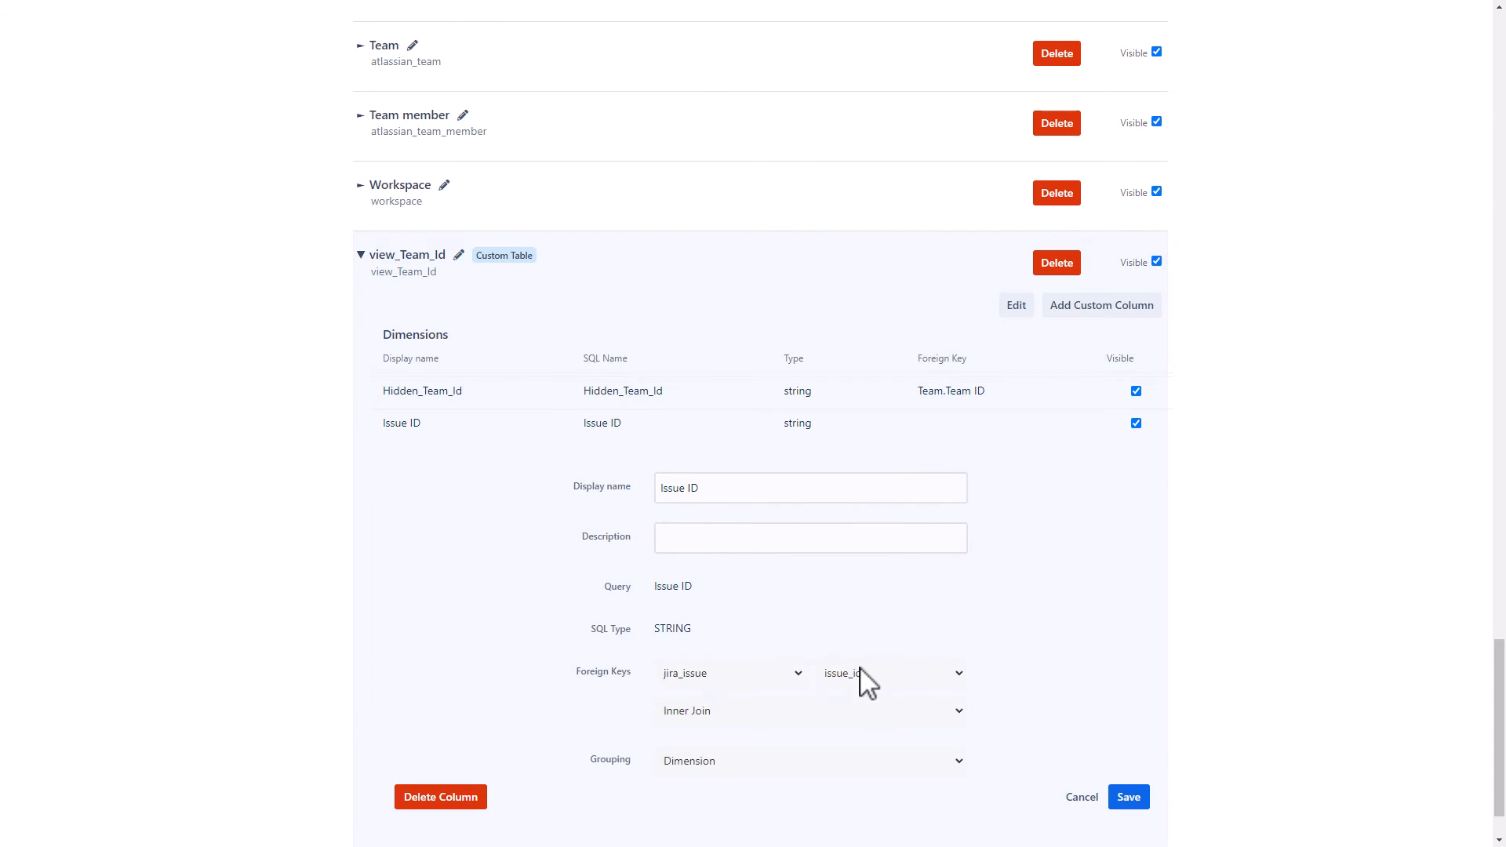
pyautogui.click(757, 711)
pyautogui.click(700, 751)
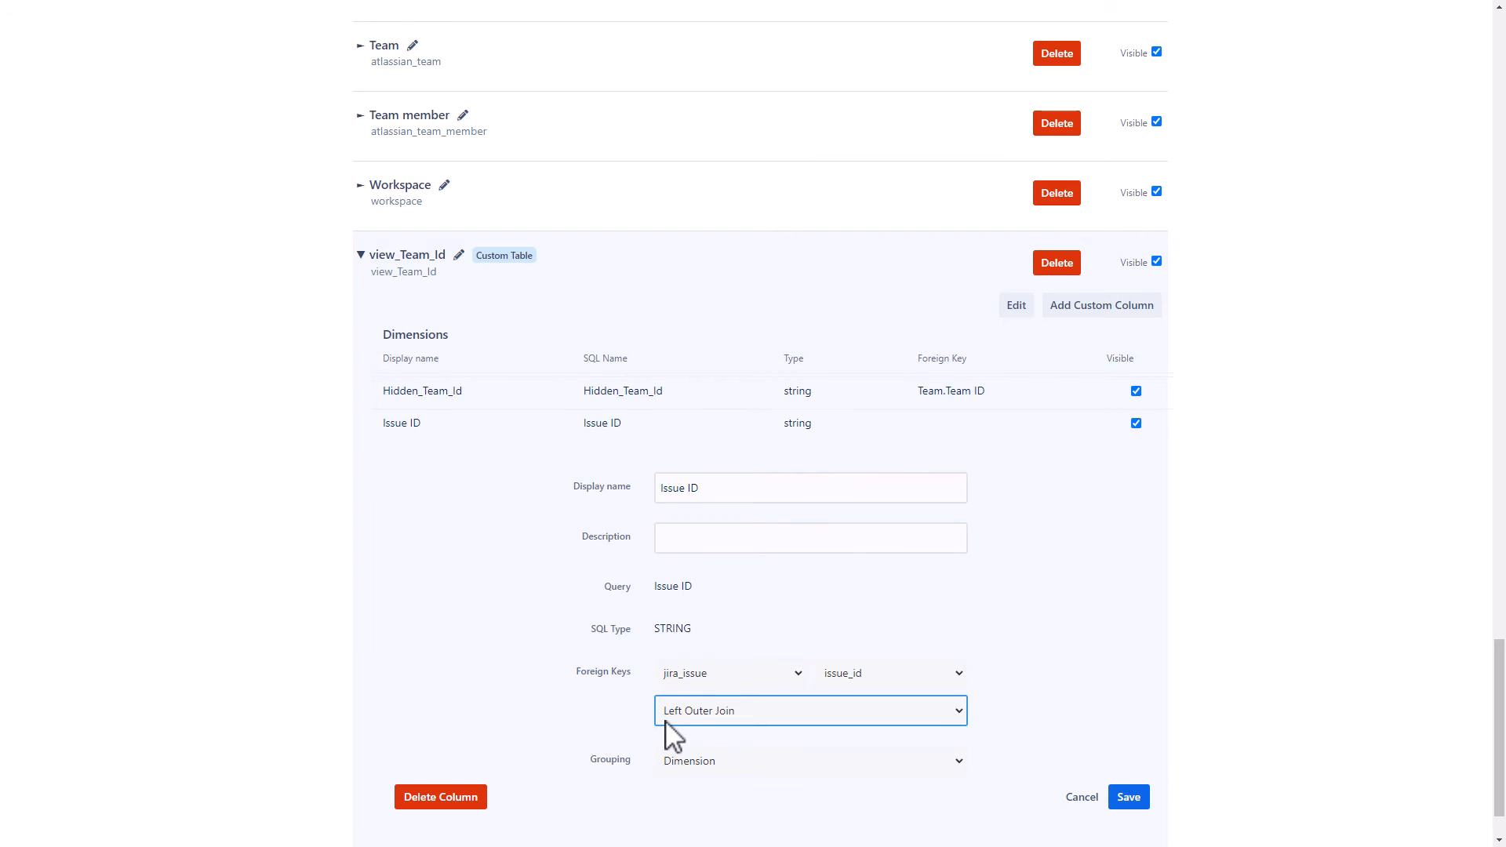
pyautogui.click(1129, 798)
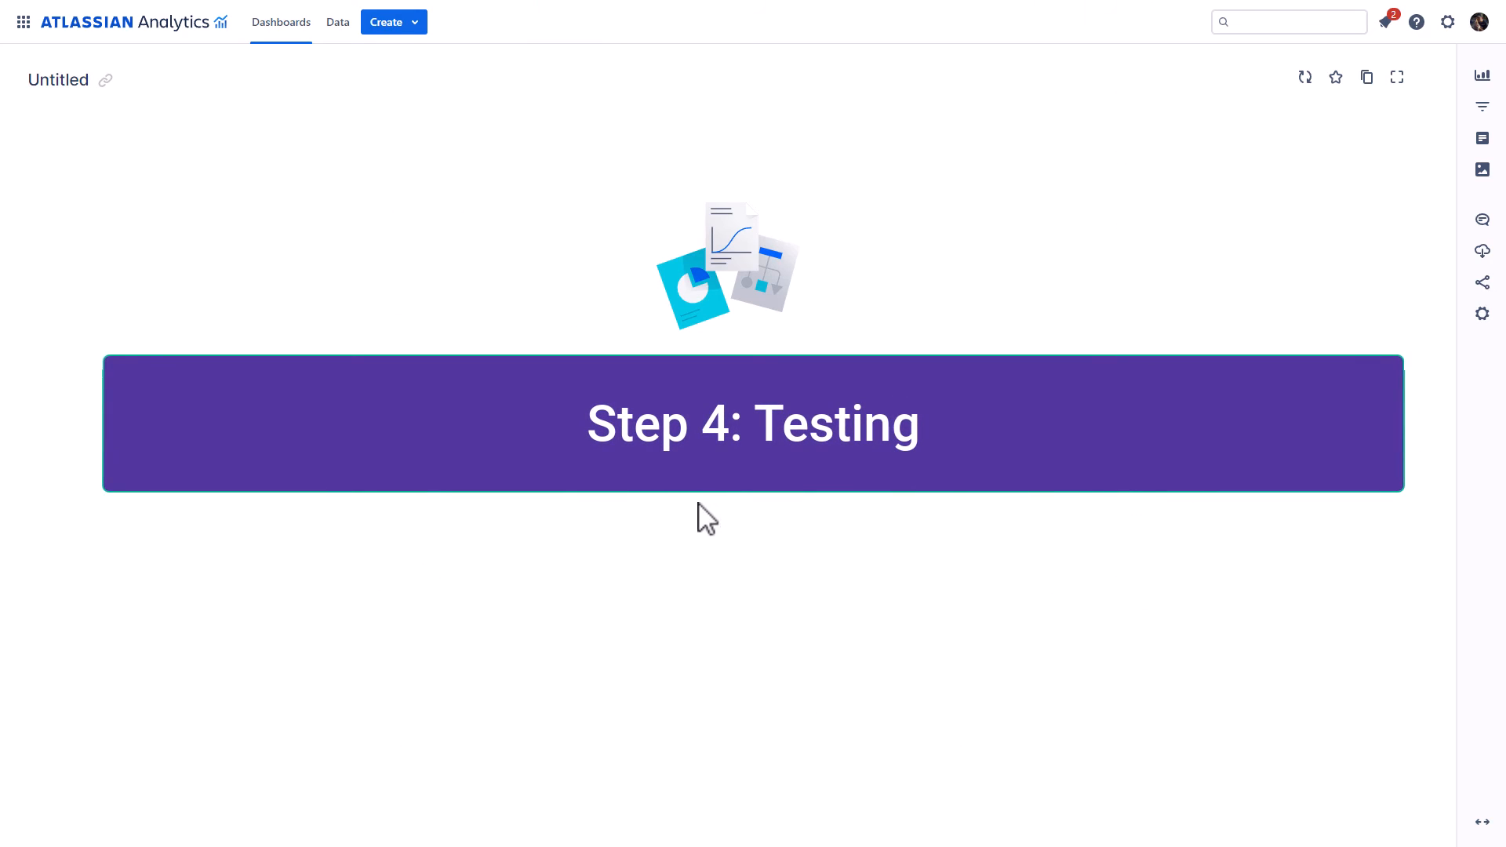
# Add a chart to the empty dashboard with Issue key and Summary from the Issue table and Name from the Team table.
pyautogui.click(741, 498)
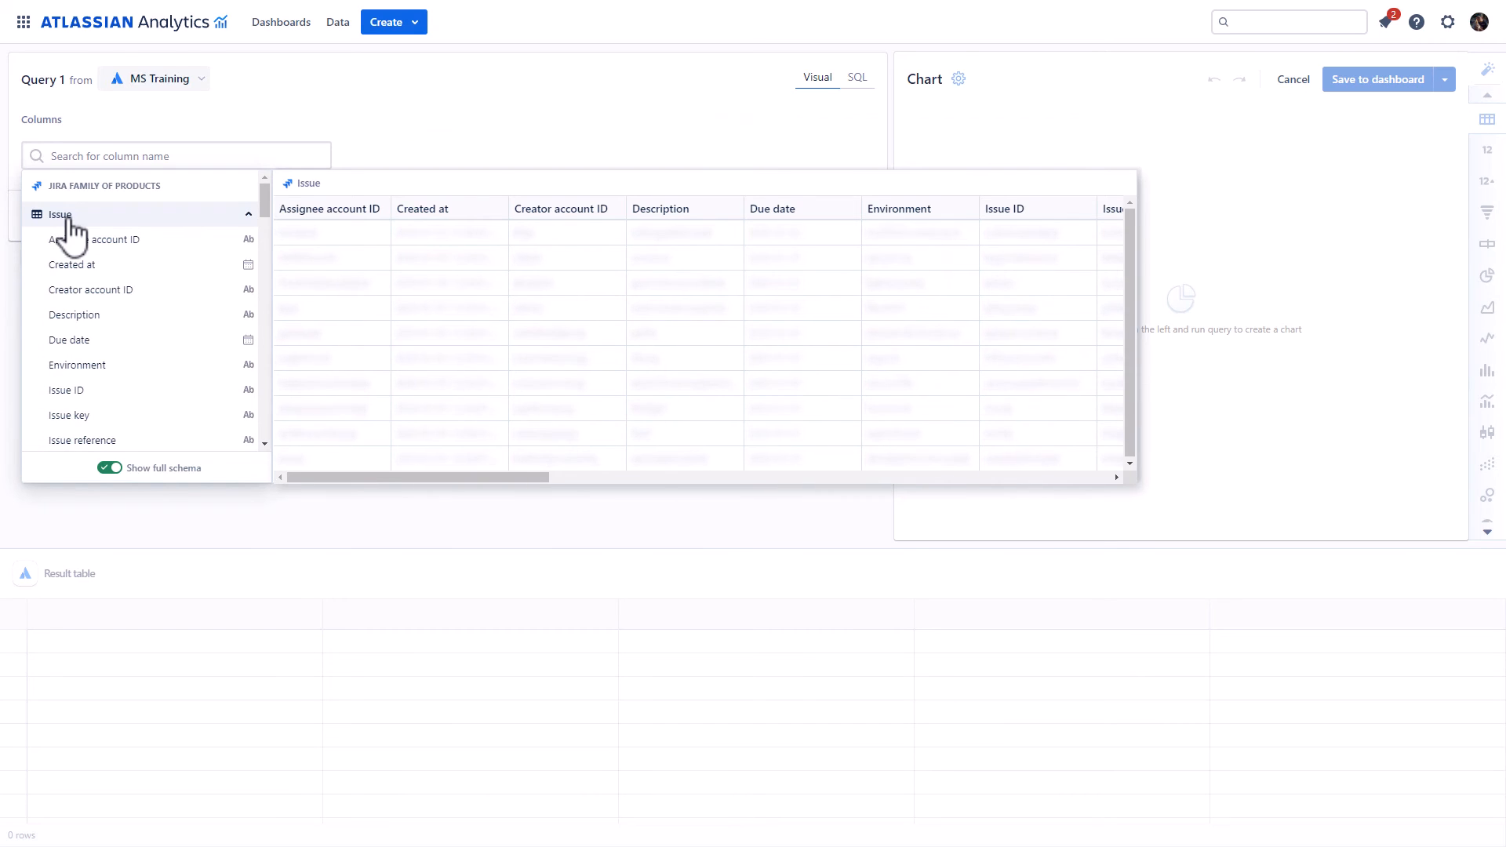
pyautogui.click(94, 416)
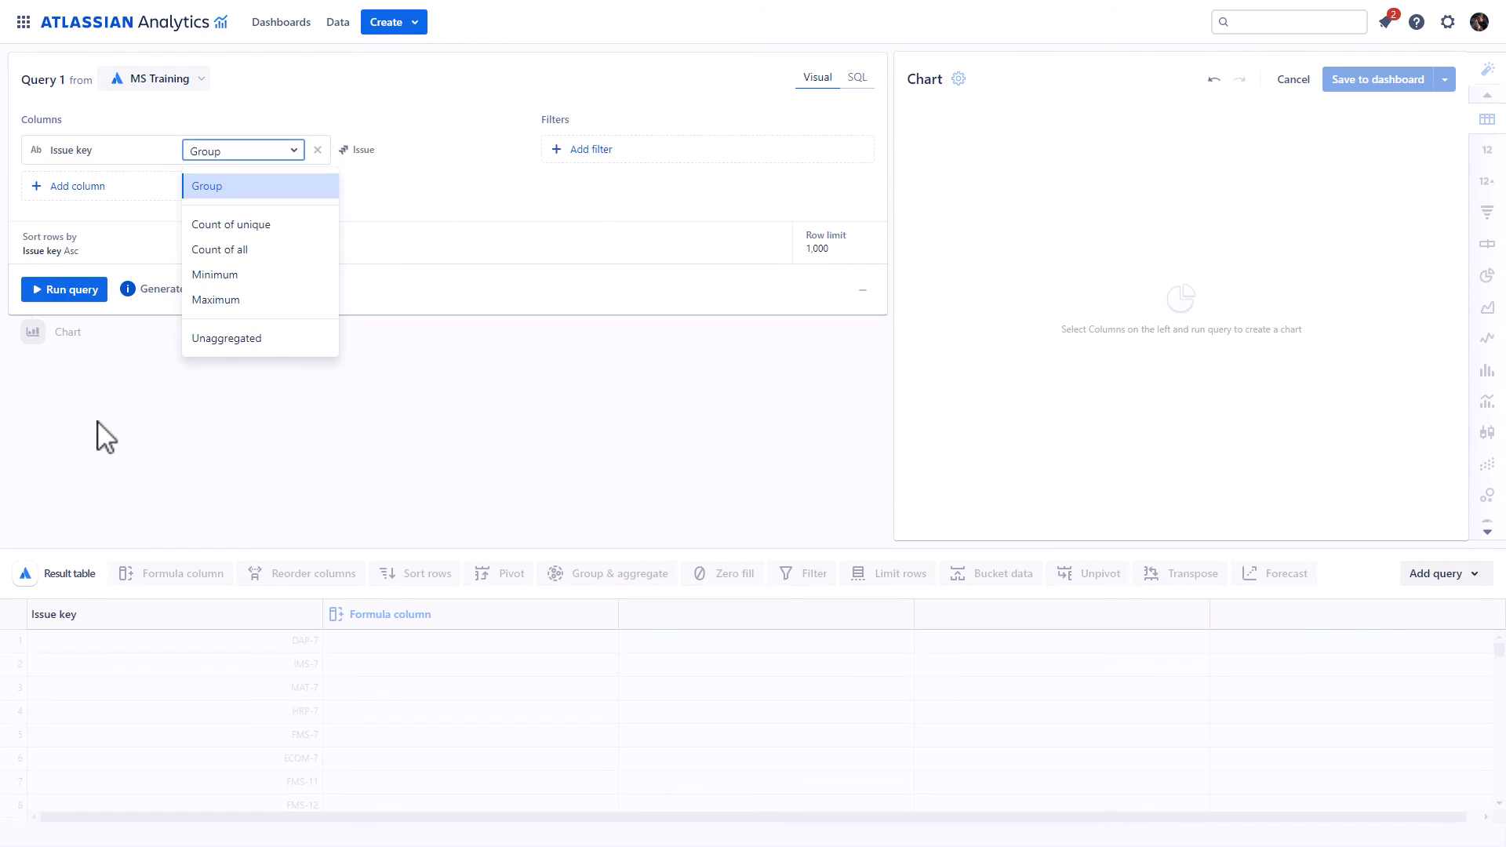
pyautogui.click(77, 187)
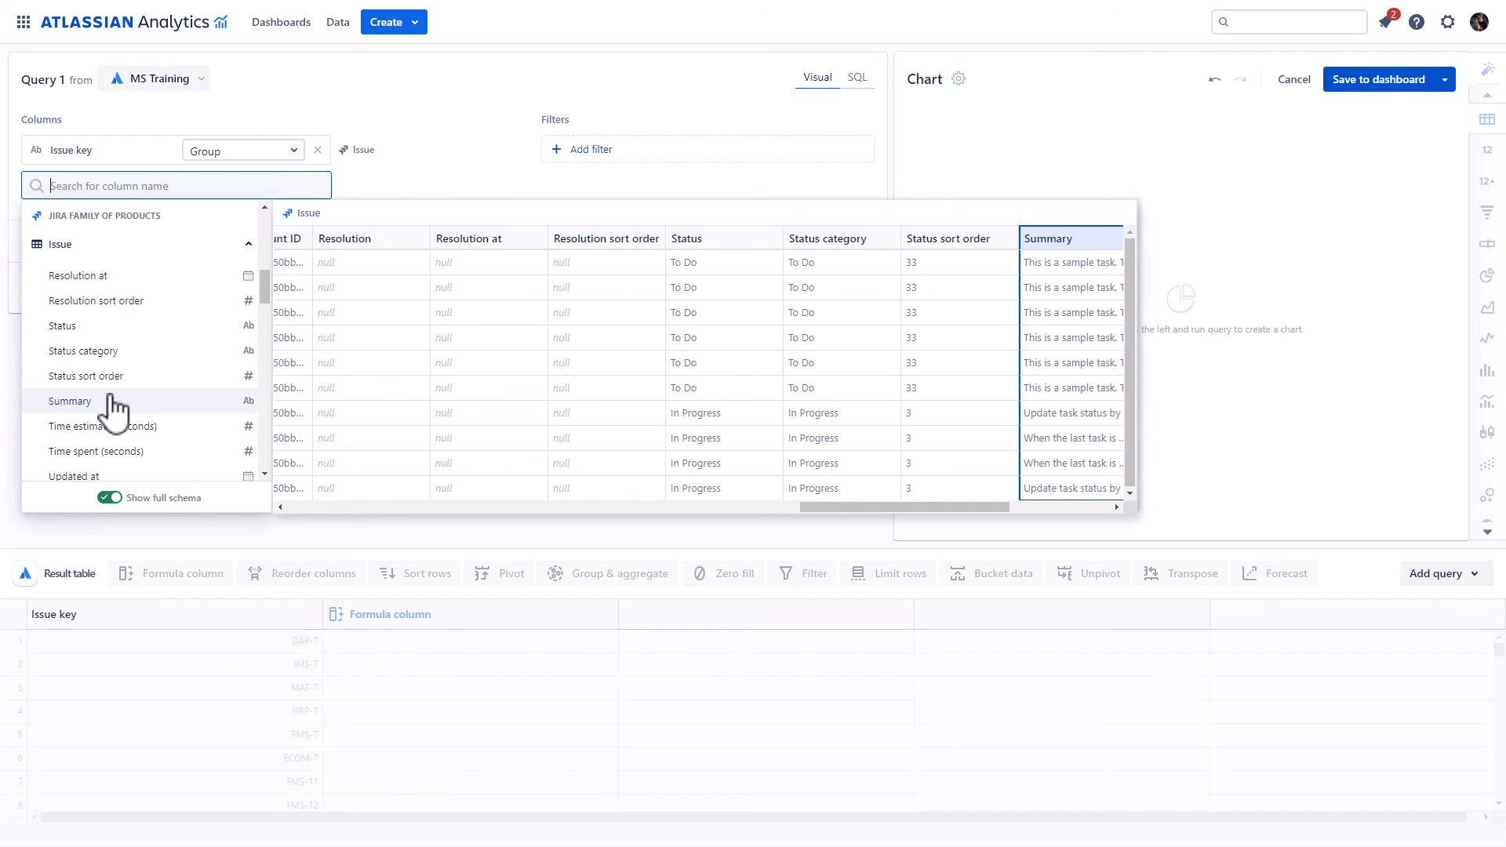
pyautogui.click(110, 400)
pyautogui.click(77, 215)
pyautogui.click(108, 429)
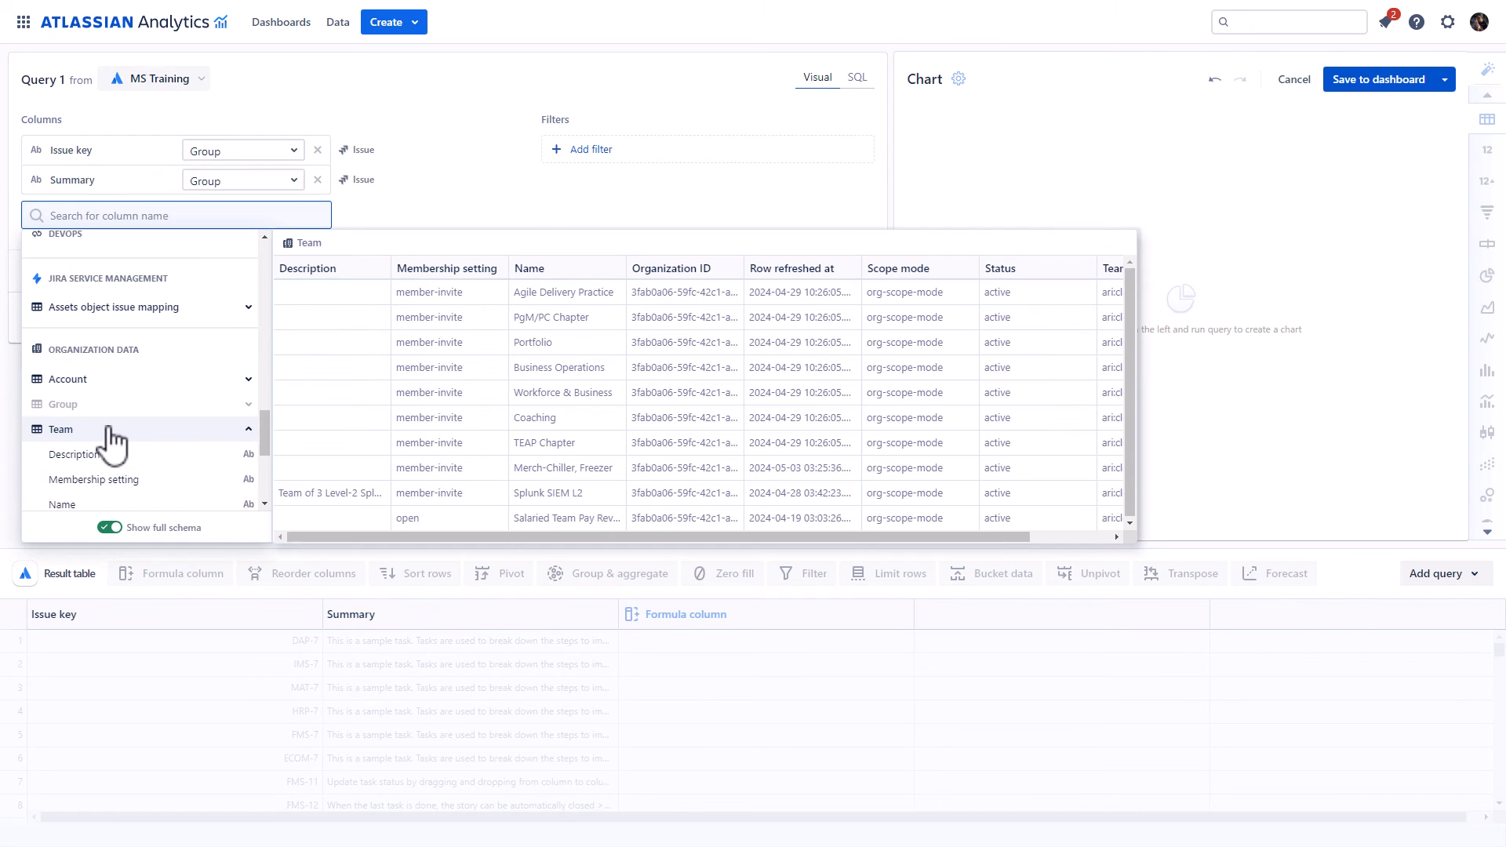
pyautogui.scroll(-3, 110, 441)
pyautogui.click(68, 360)
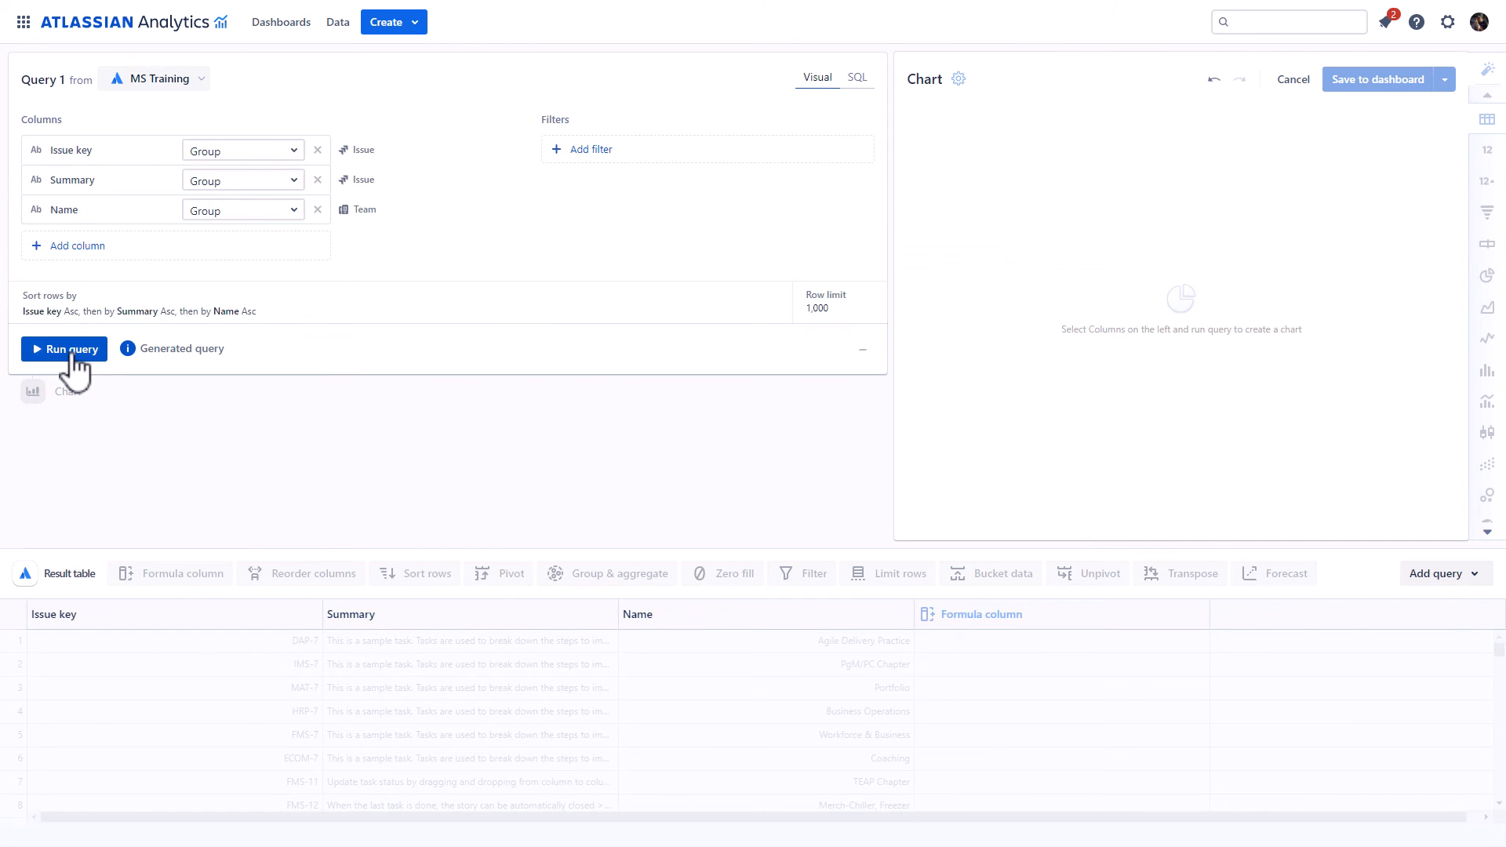
# Rename the Name column in the result table to Team Name.
pyautogui.click(641, 615)
pyautogui.press('Home')
pyautogui.write('Team')
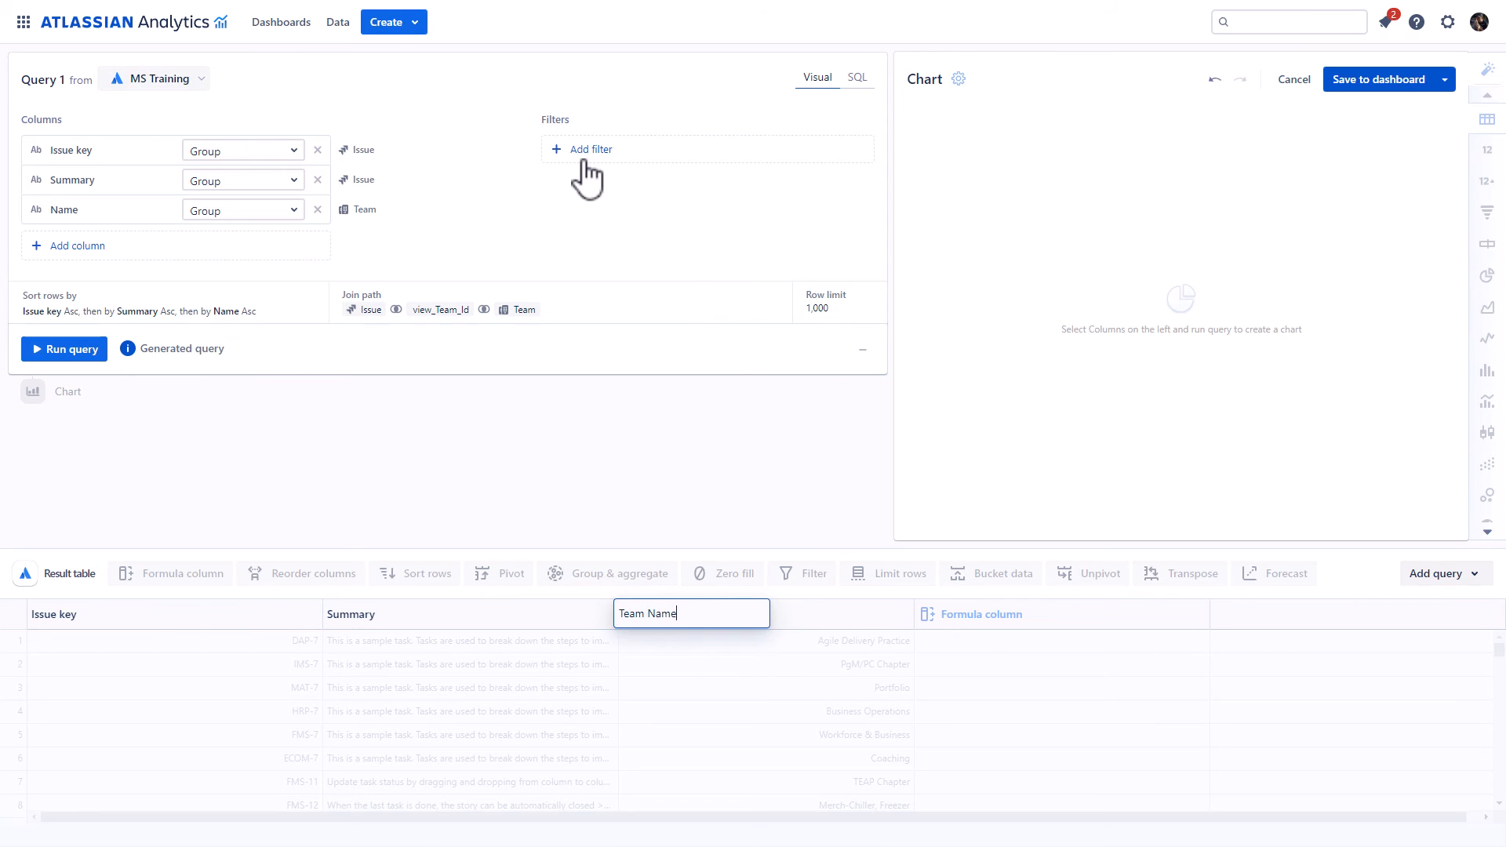
# Add a query filter that limits the Issue key from the Issue table to JAD-2.
pyautogui.click(590, 153)
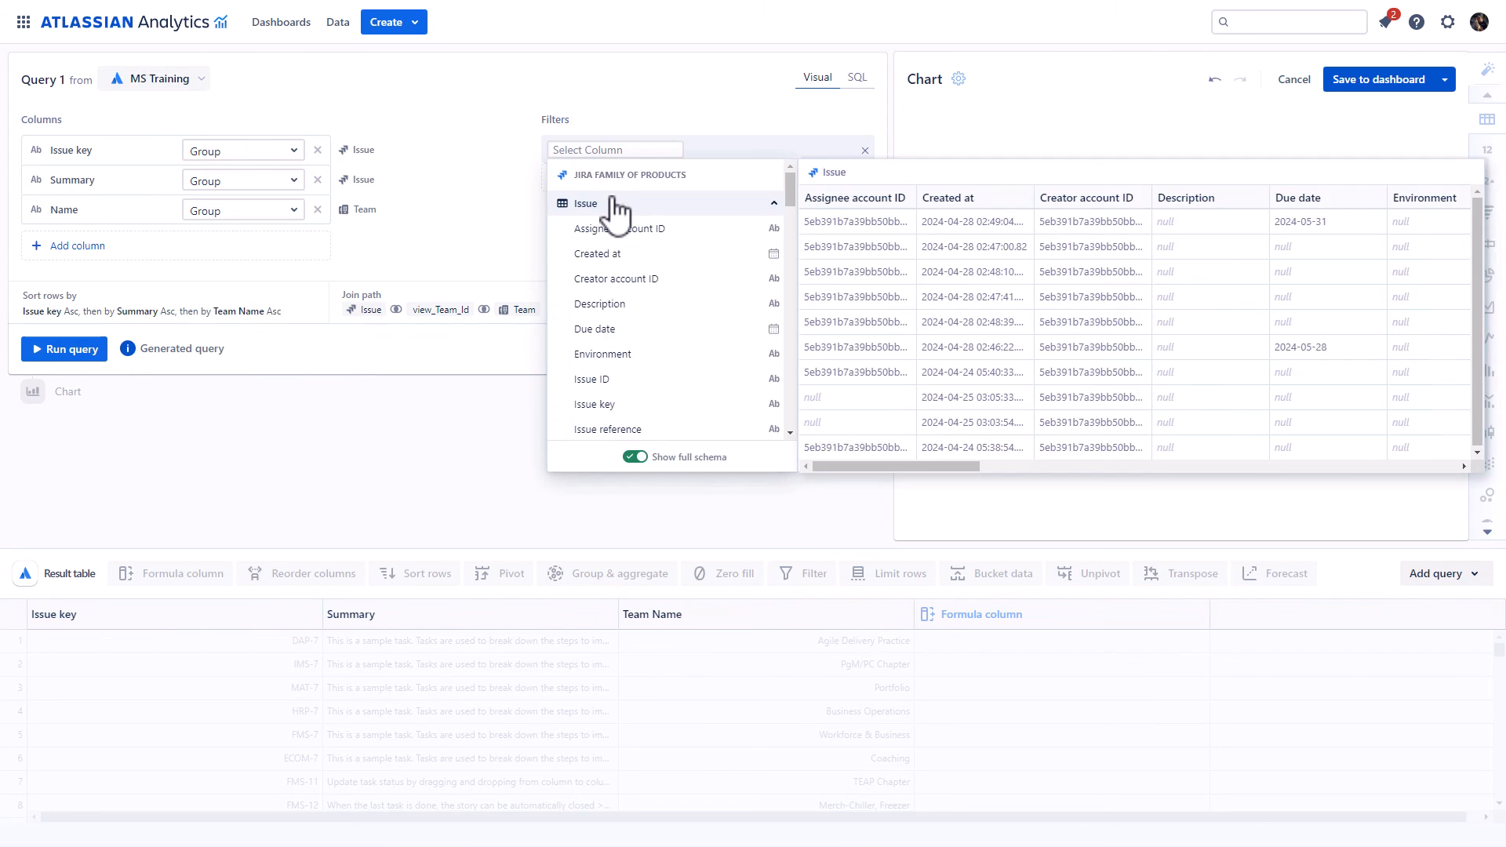
pyautogui.click(612, 415)
pyautogui.click(641, 251)
pyautogui.write('JAD-2')
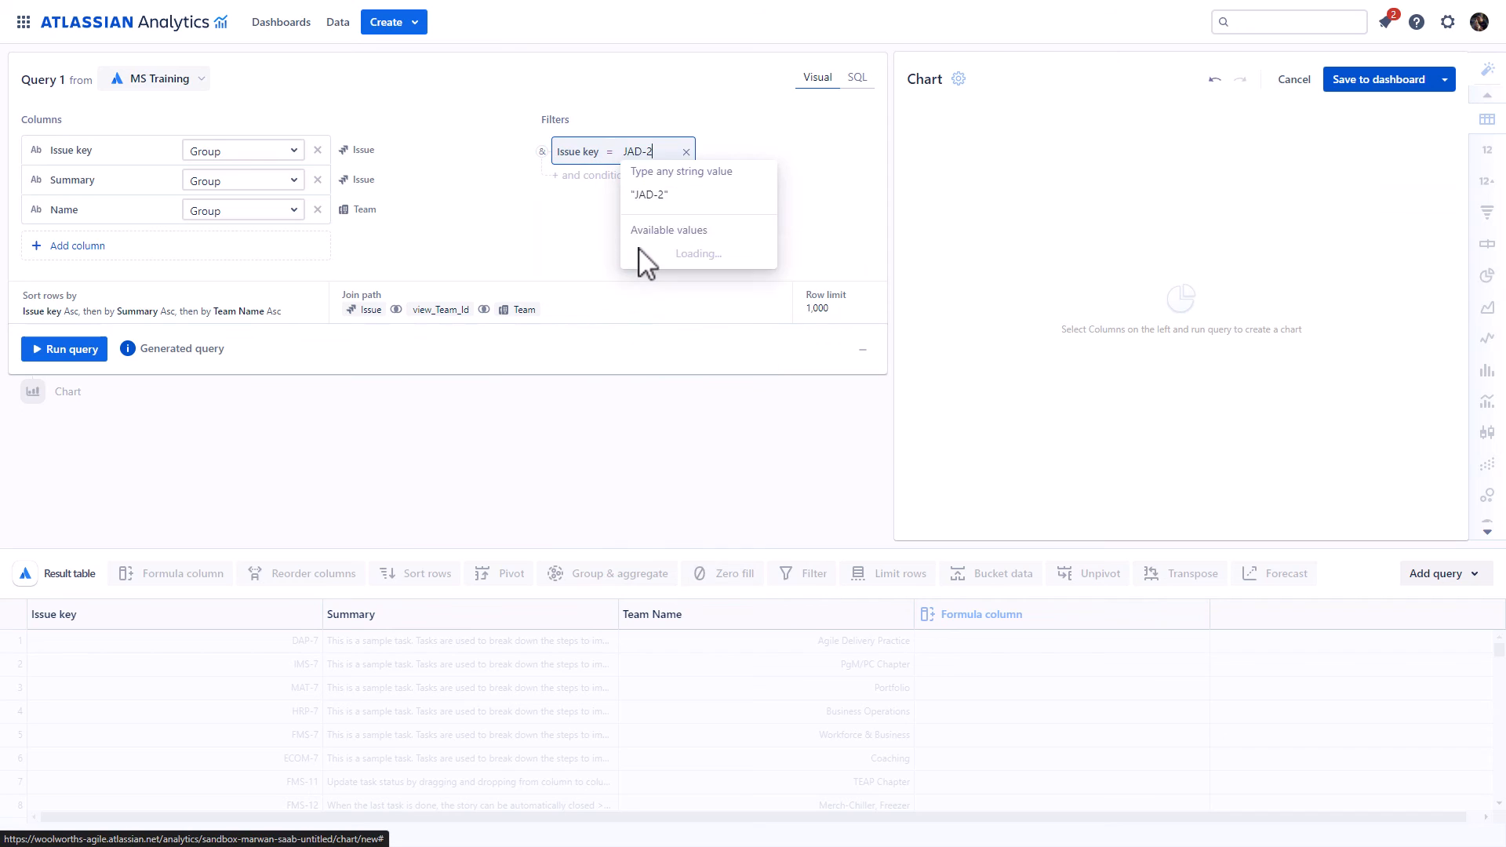
pyautogui.press('Return')
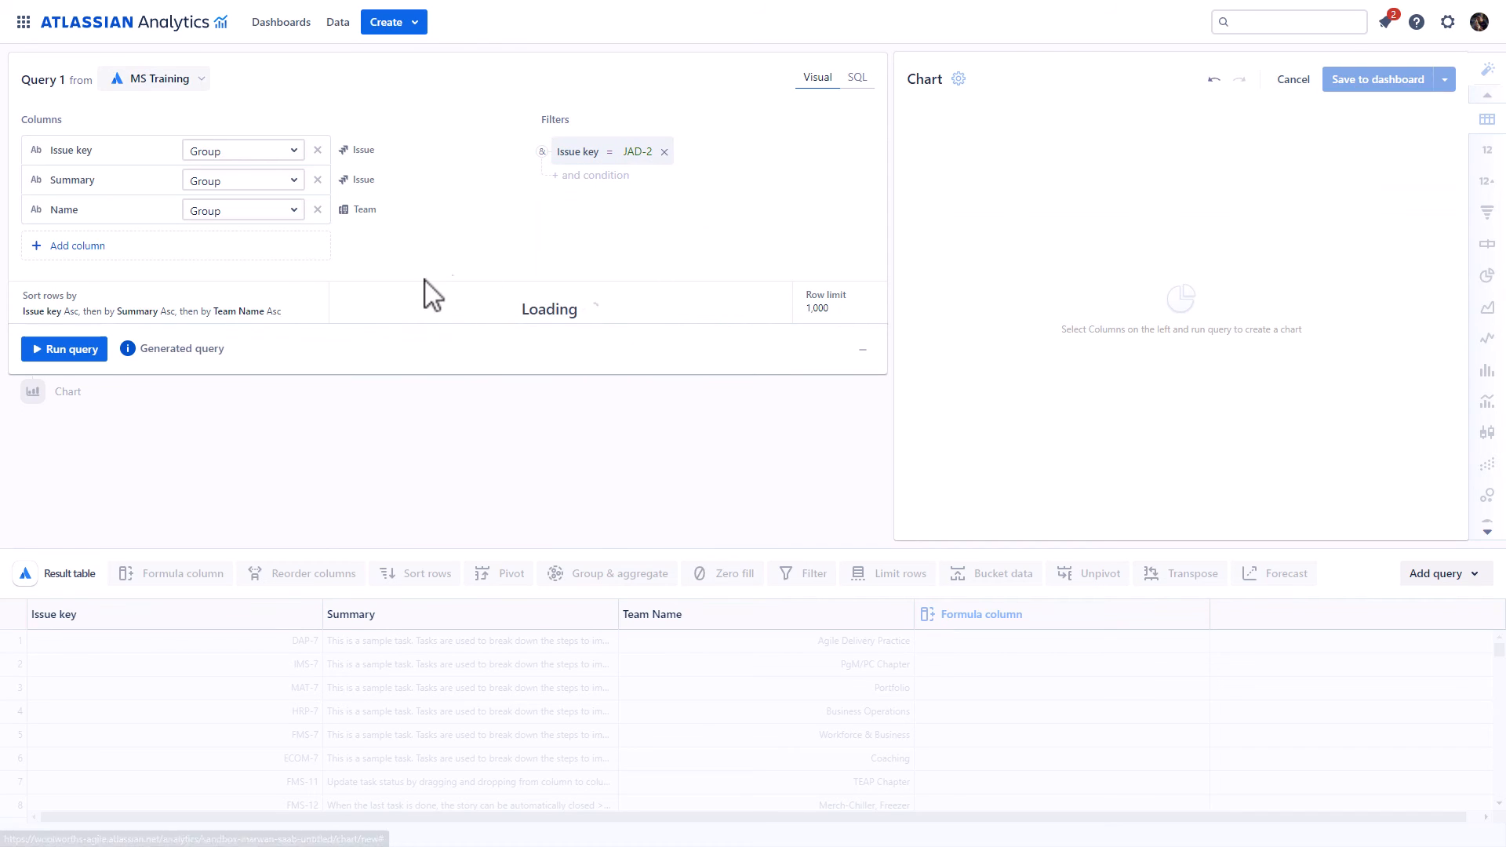
# Review the join path linking Issue, view_Team_Id and Team, and run the query.
pyautogui.click(445, 310)
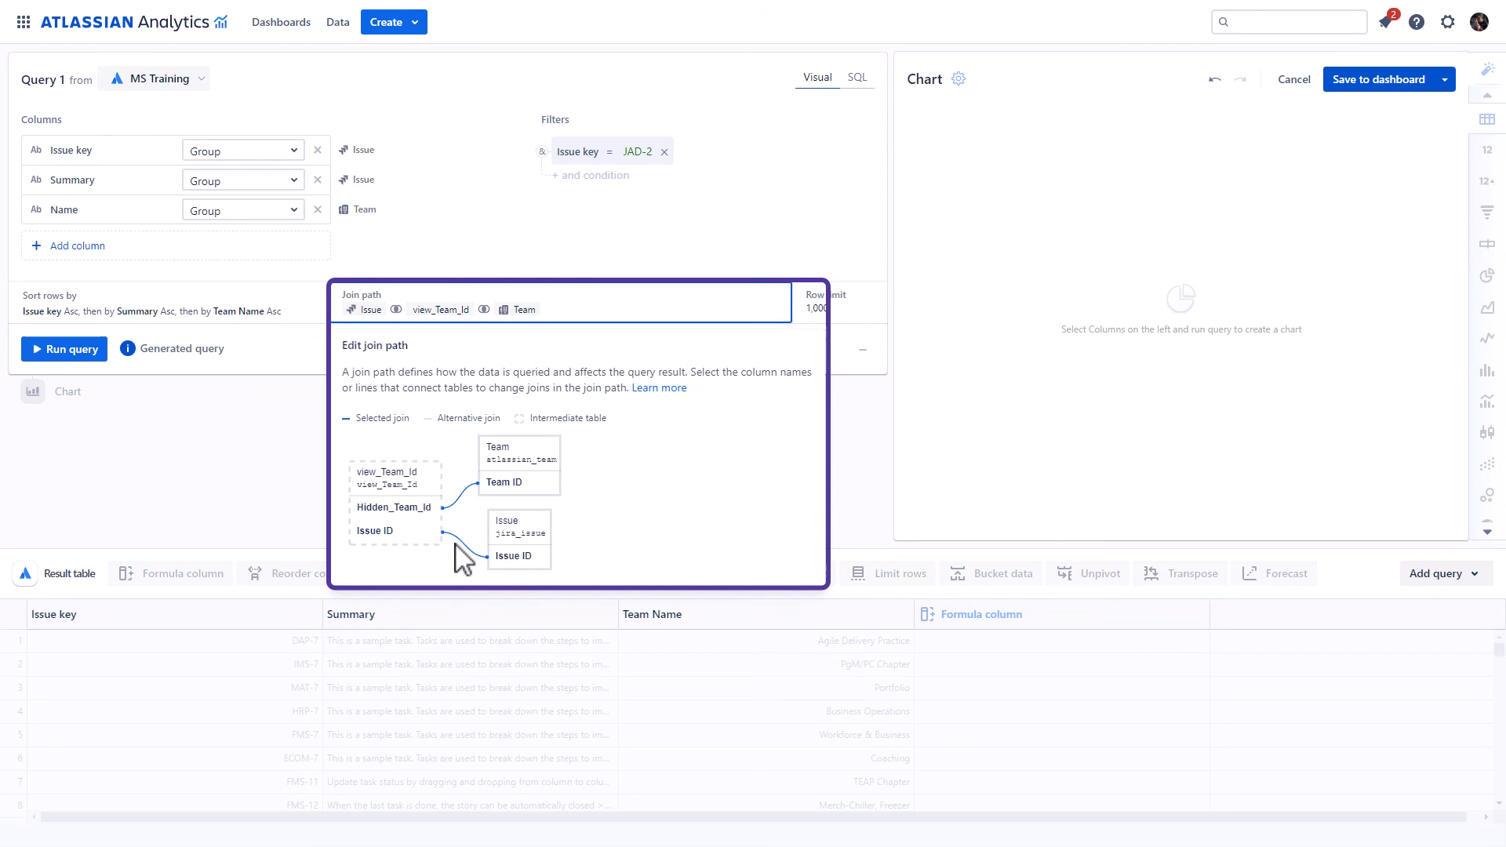
pyautogui.click(69, 355)
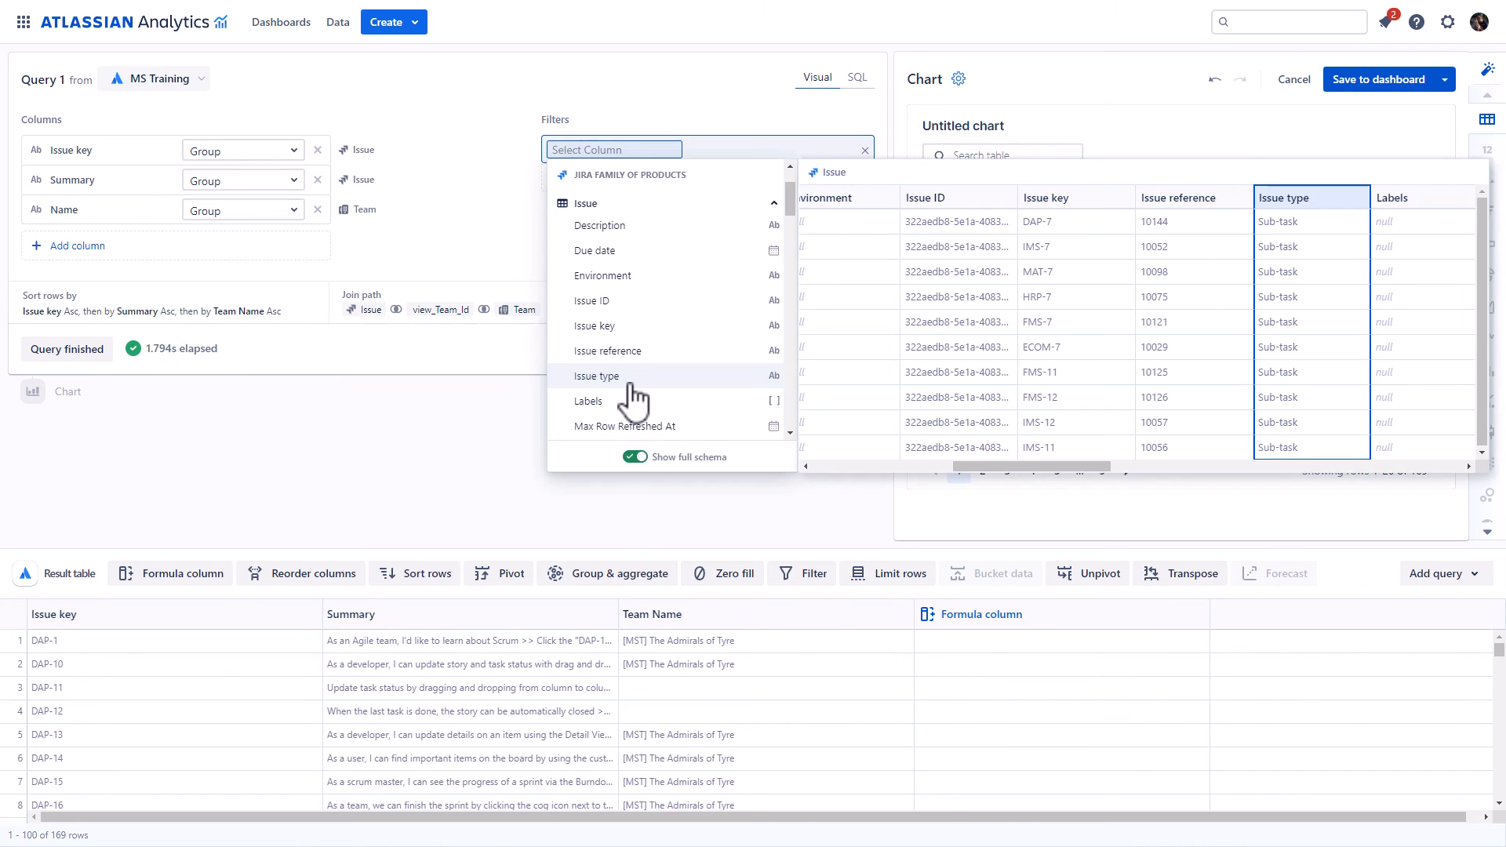
# Replace the Issue key filter with Issue type equal to Story and rerun the query.
pyautogui.click(632, 380)
pyautogui.click(632, 262)
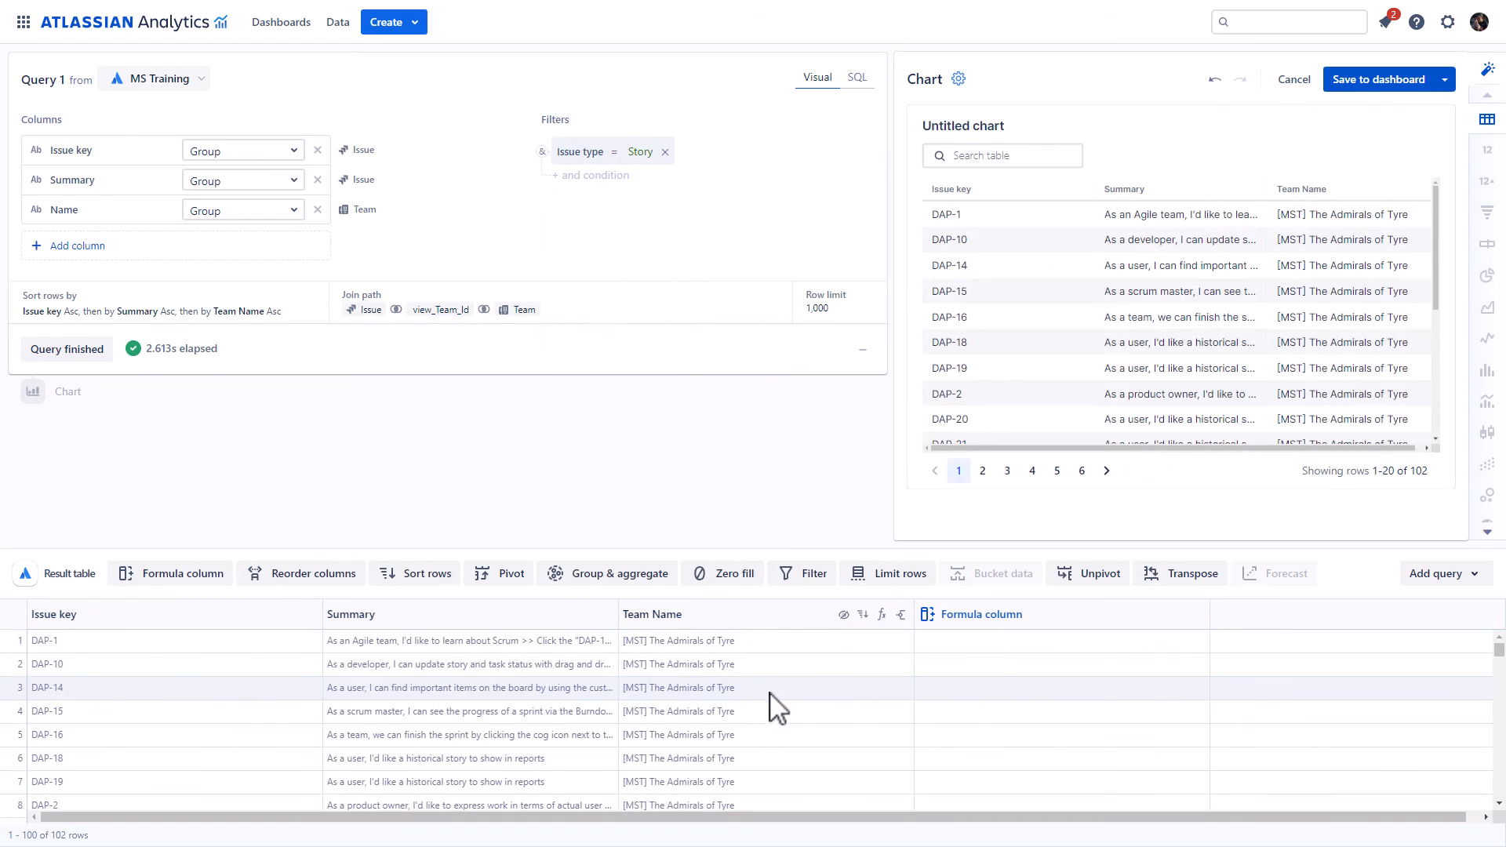
# Check story ECOM-10's Team field in Jira against the result table, and select the issue key ECOM-1 for the same comparison.
pyautogui.scroll(-4, 776, 702)
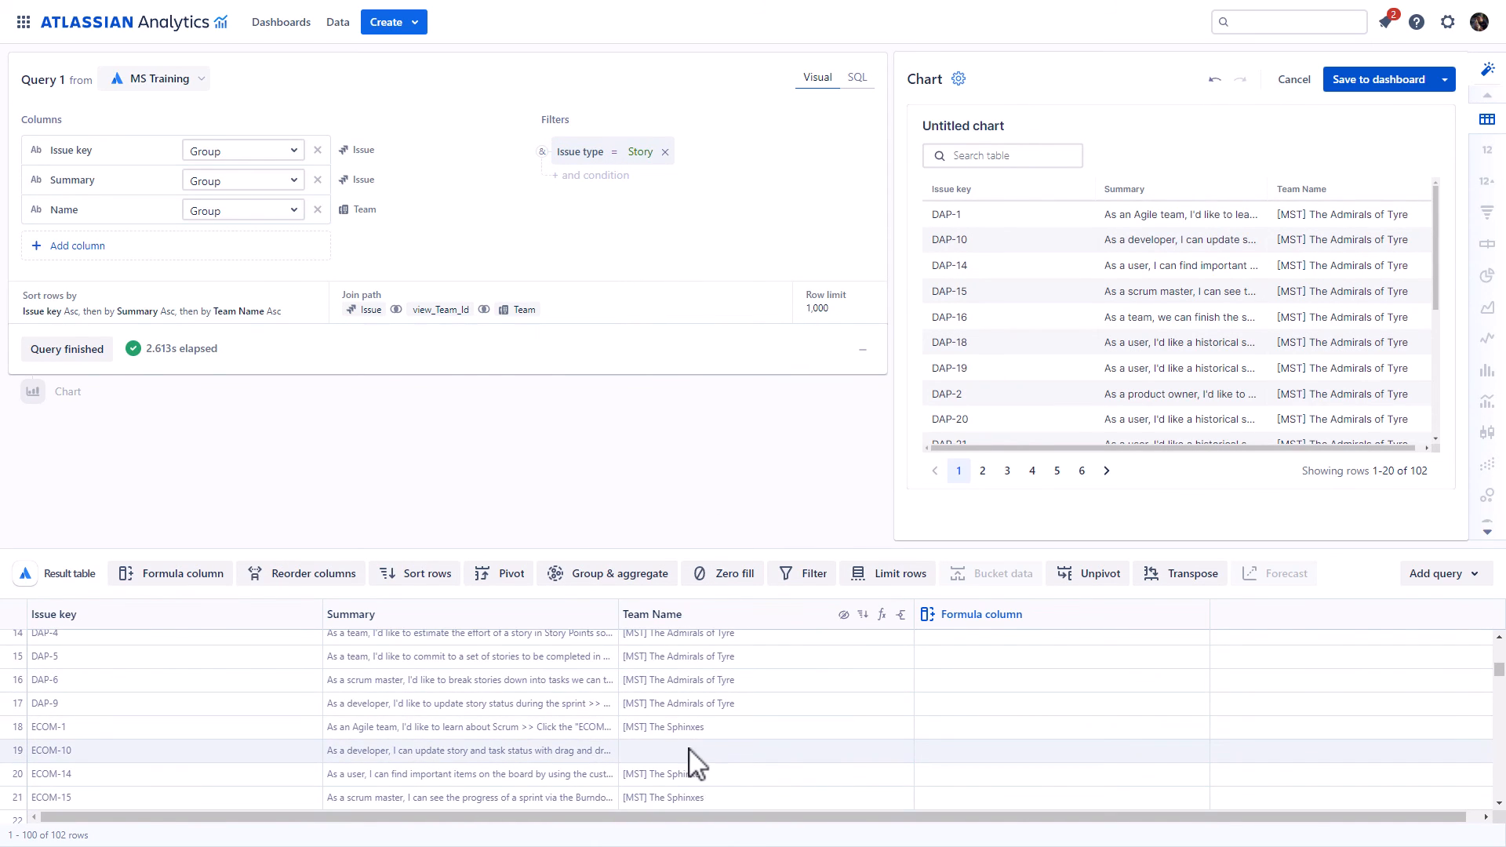
pyautogui.moveTo(72, 751); pyautogui.dragTo(33, 753)
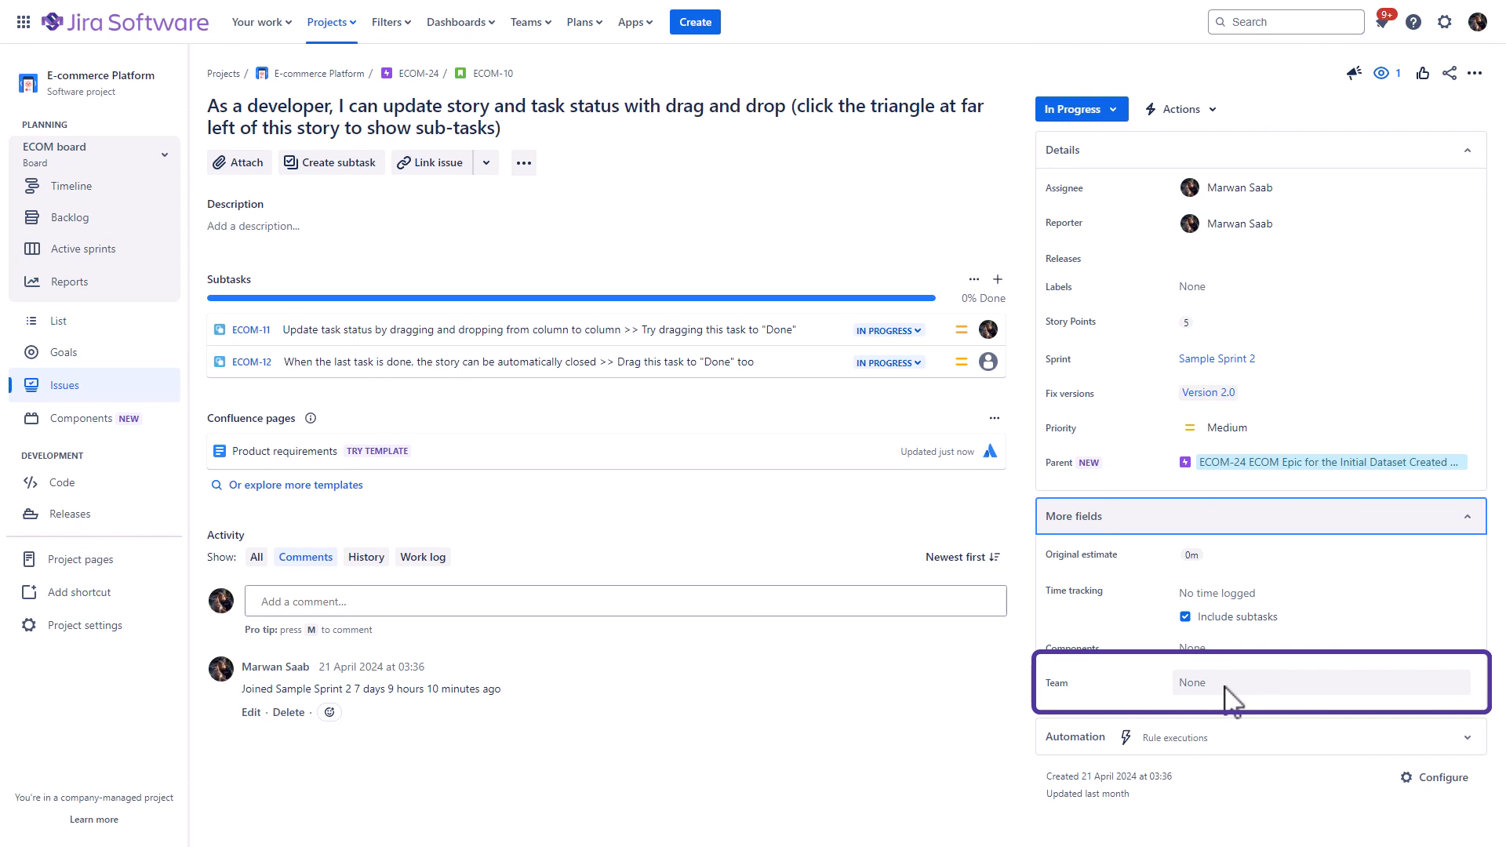
pyautogui.doubleClick(39, 728)
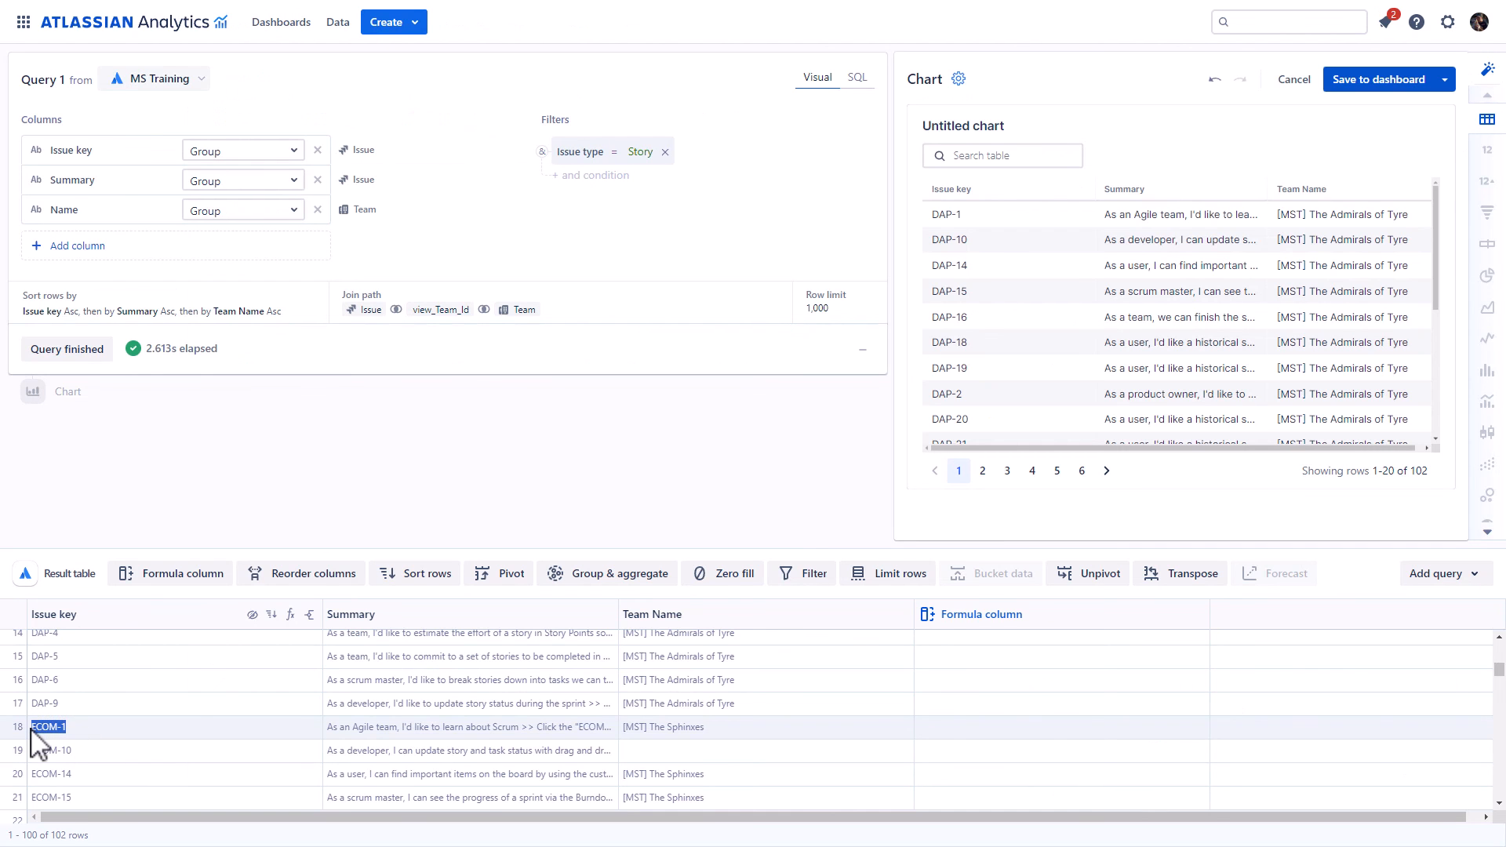